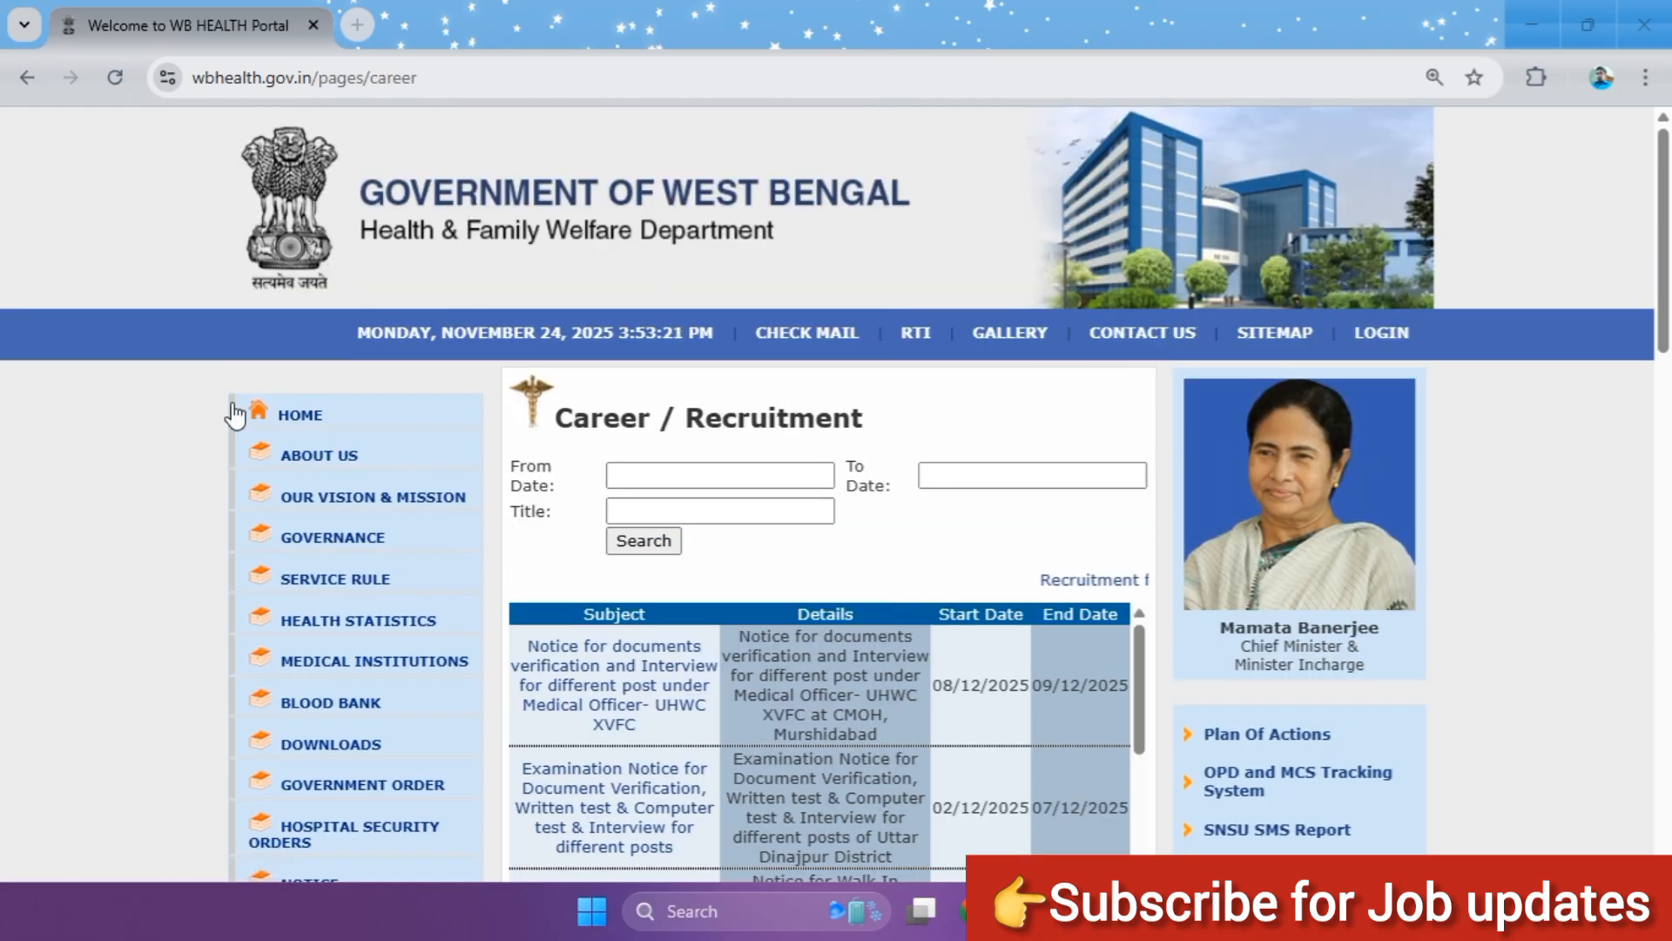
Step: Open the Recruitment page of the West Bengal Health & Family Welfare Department website
{"action": "scroll", "coordinate": [160, 389], "scroll_direction": "down", "scroll_amount": 4}
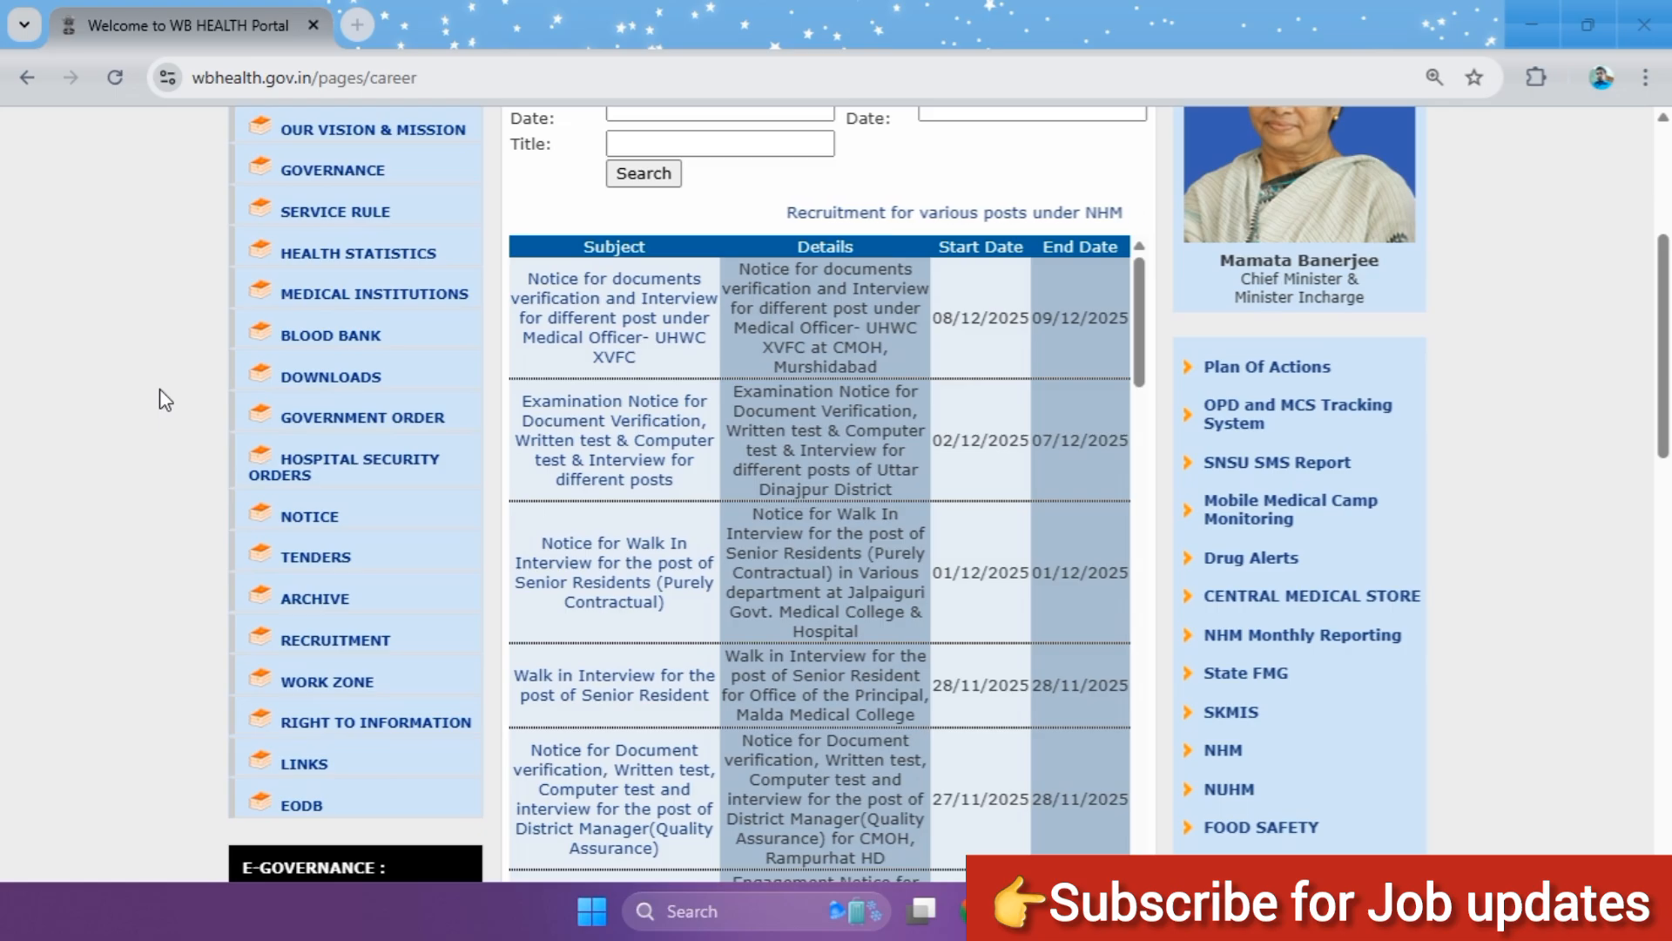
{"action": "scroll", "coordinate": [128, 332], "scroll_direction": "up", "scroll_amount": 2}
{"action": "scroll", "coordinate": [135, 338], "scroll_direction": "up", "scroll_amount": 2}
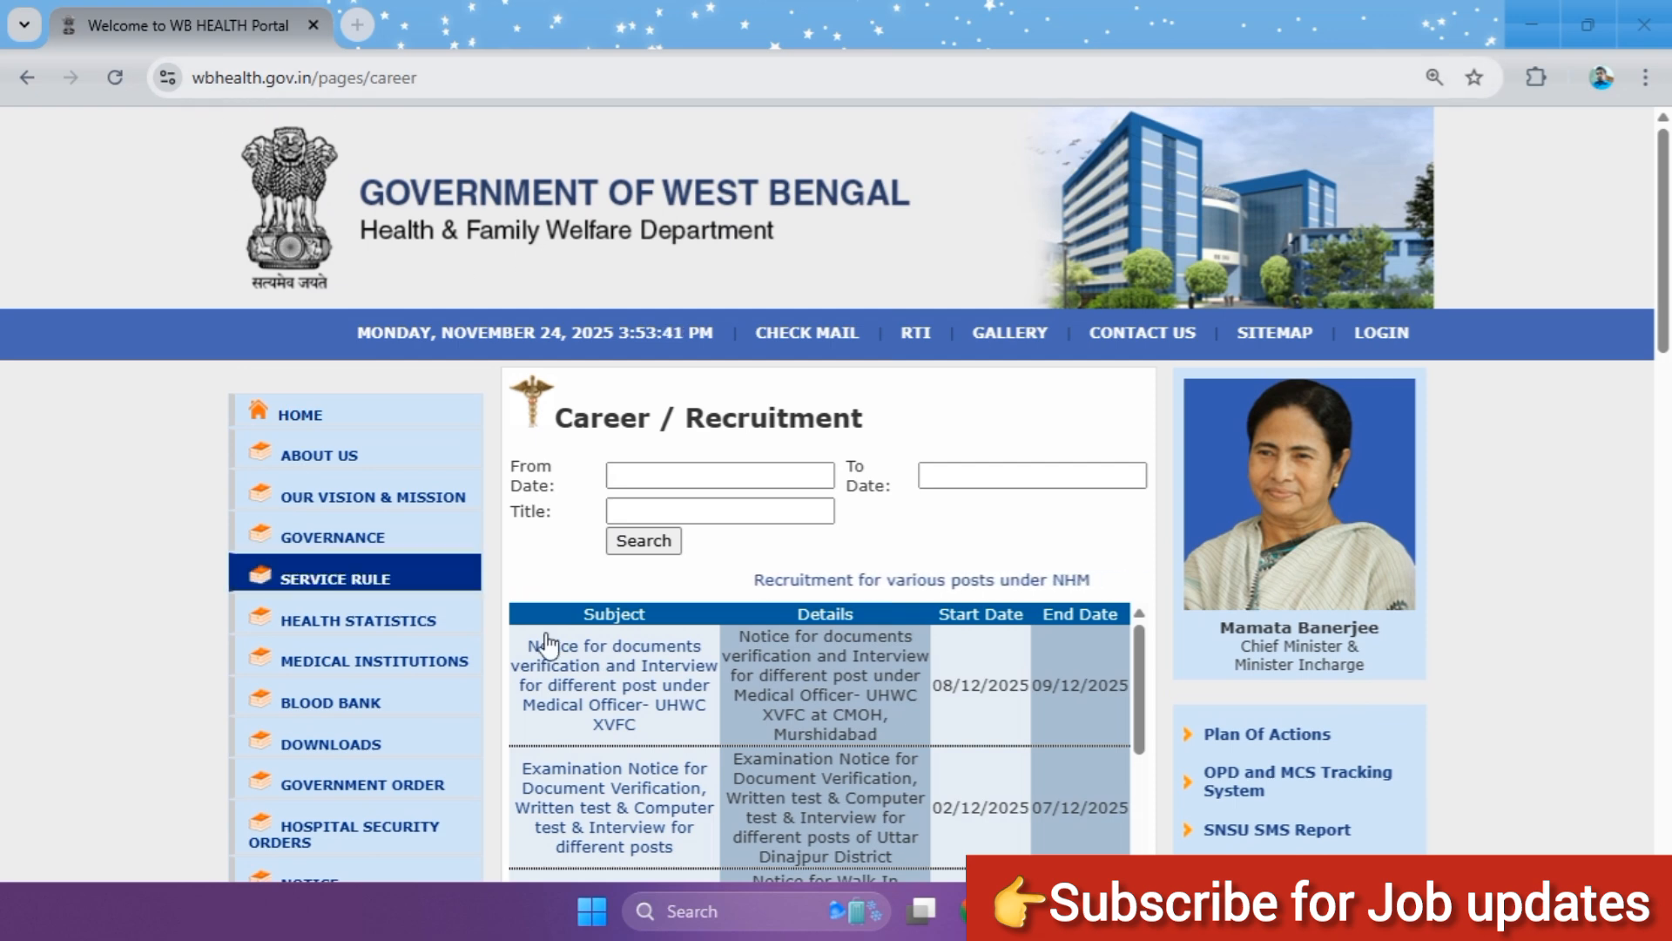
{"action": "scroll", "coordinate": [434, 390], "scroll_direction": "down", "scroll_amount": 2}
{"action": "scroll", "coordinate": [434, 389], "scroll_direction": "down", "scroll_amount": 4}
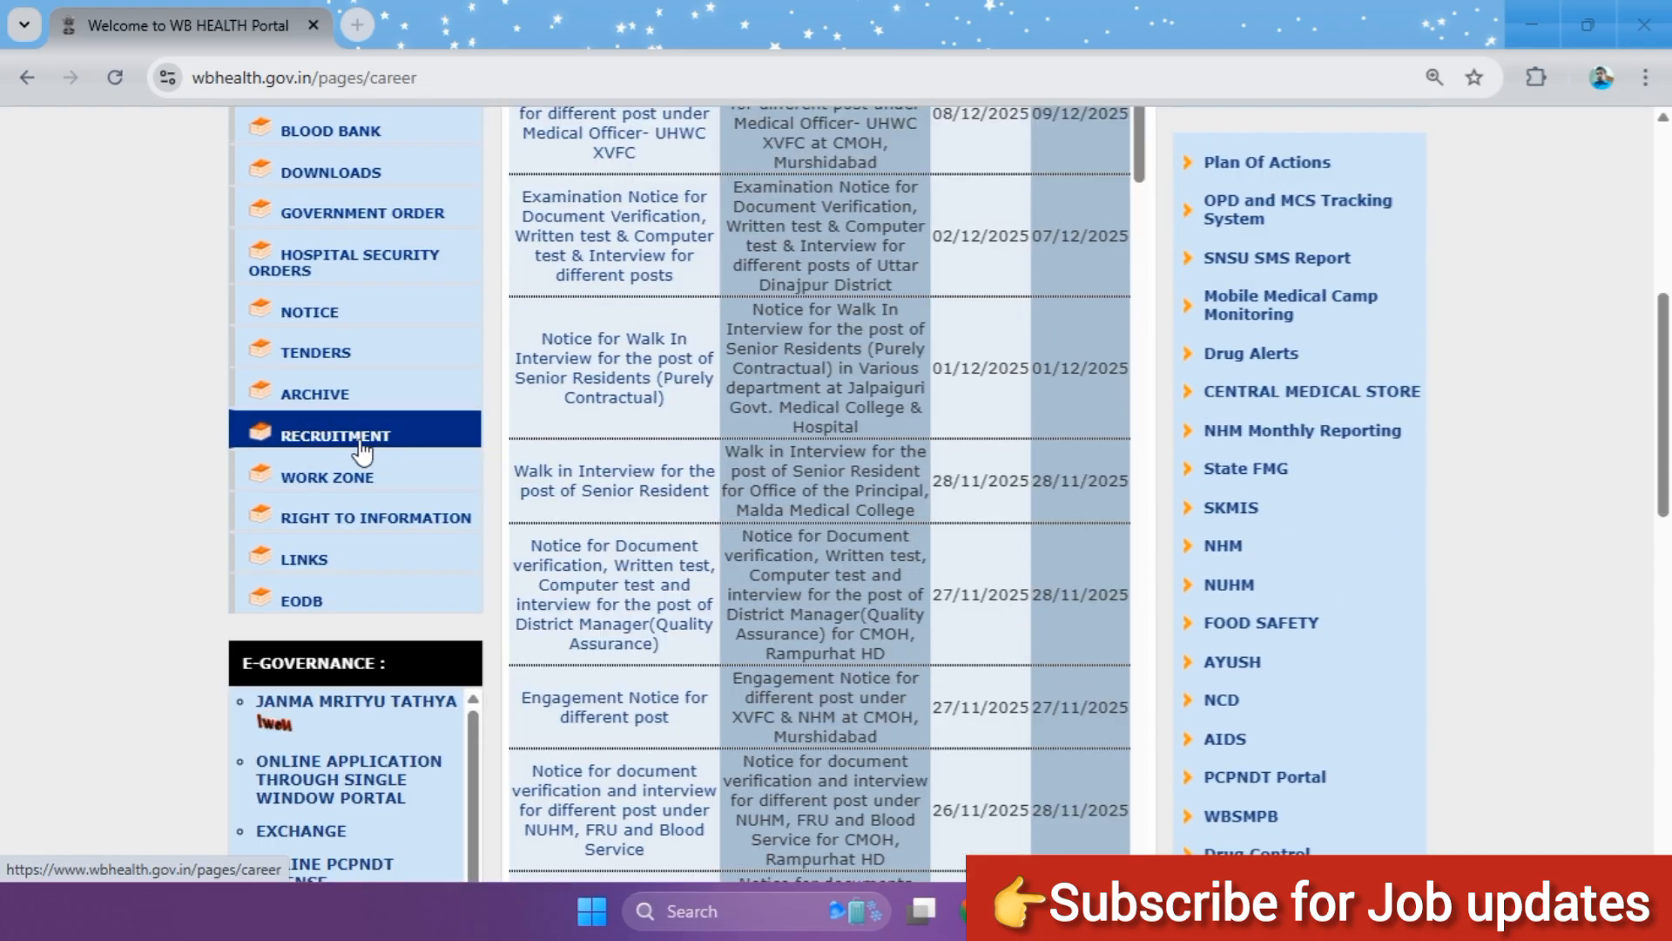
{"action": "left_click", "coordinate": [420, 442]}
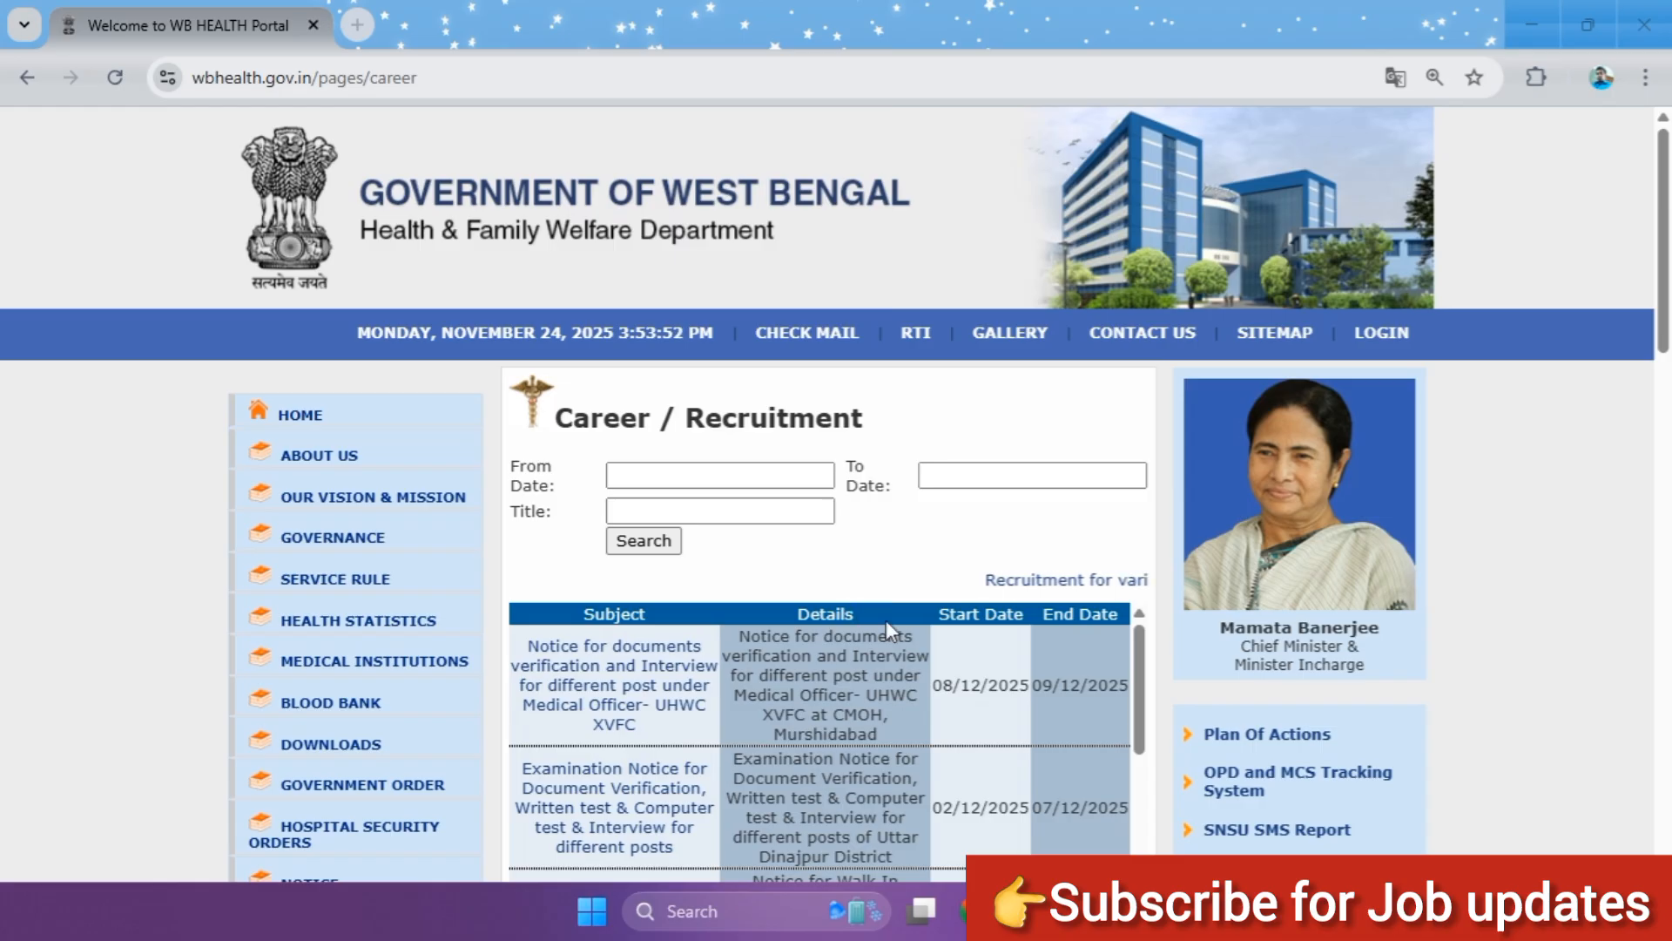
Step: Open the "Recruitment for various posts under NHM" link from the Career / Recruitment page
{"action": "scroll", "coordinate": [977, 605], "scroll_direction": "down", "scroll_amount": 1}
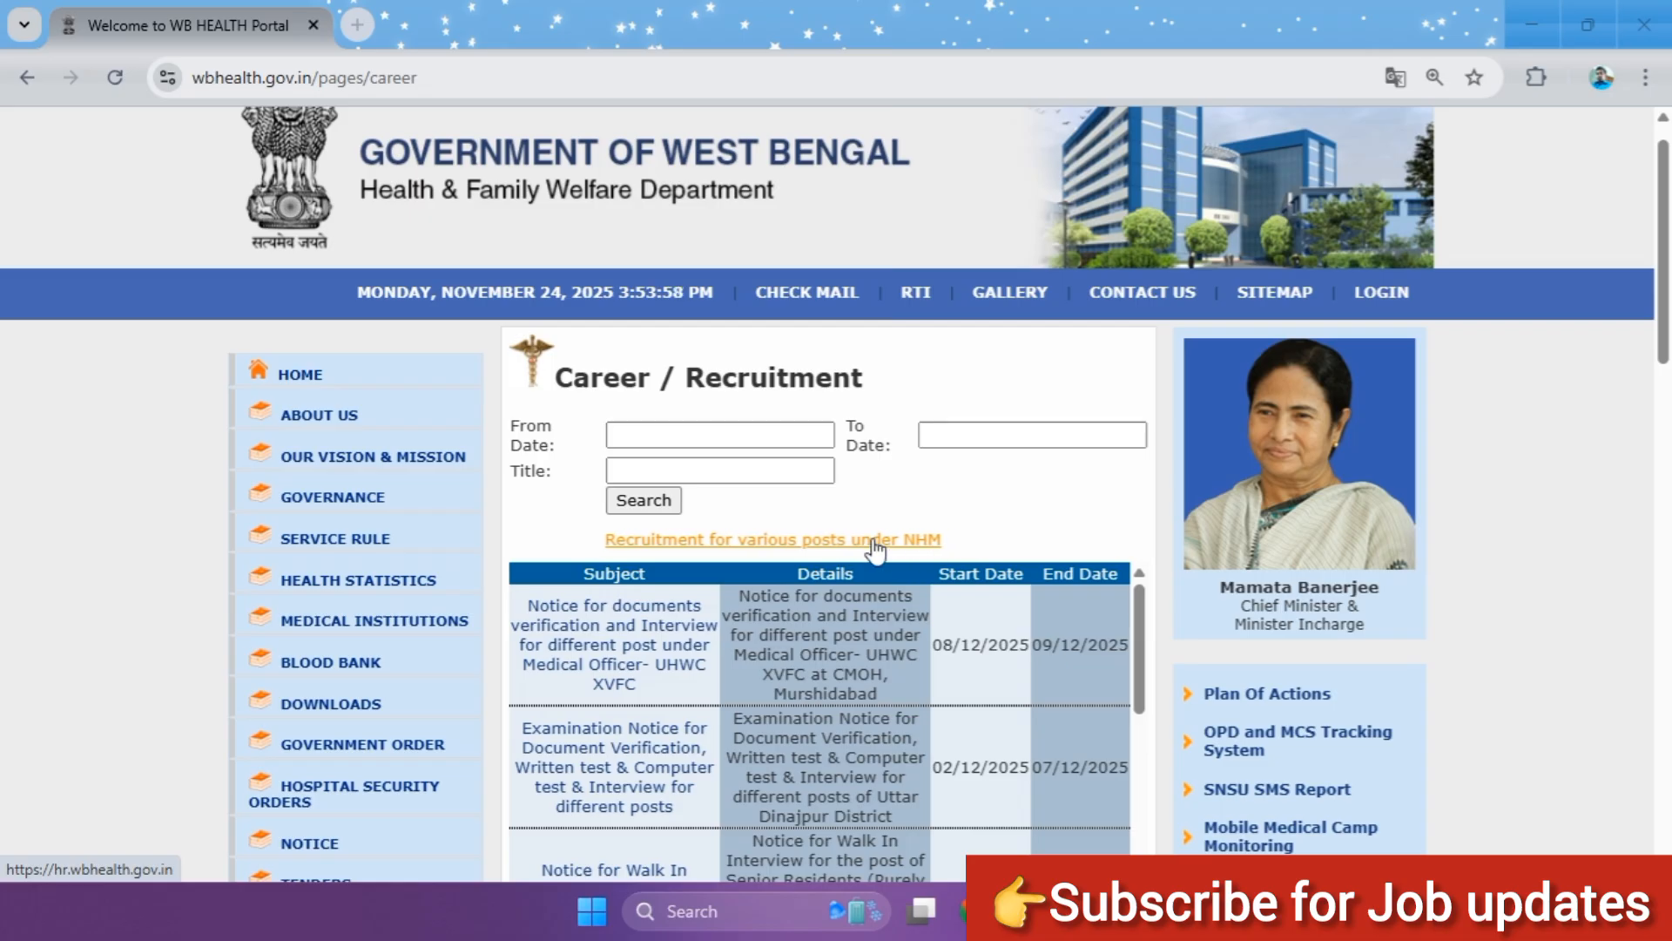
{"action": "left_click", "coordinate": [731, 542]}
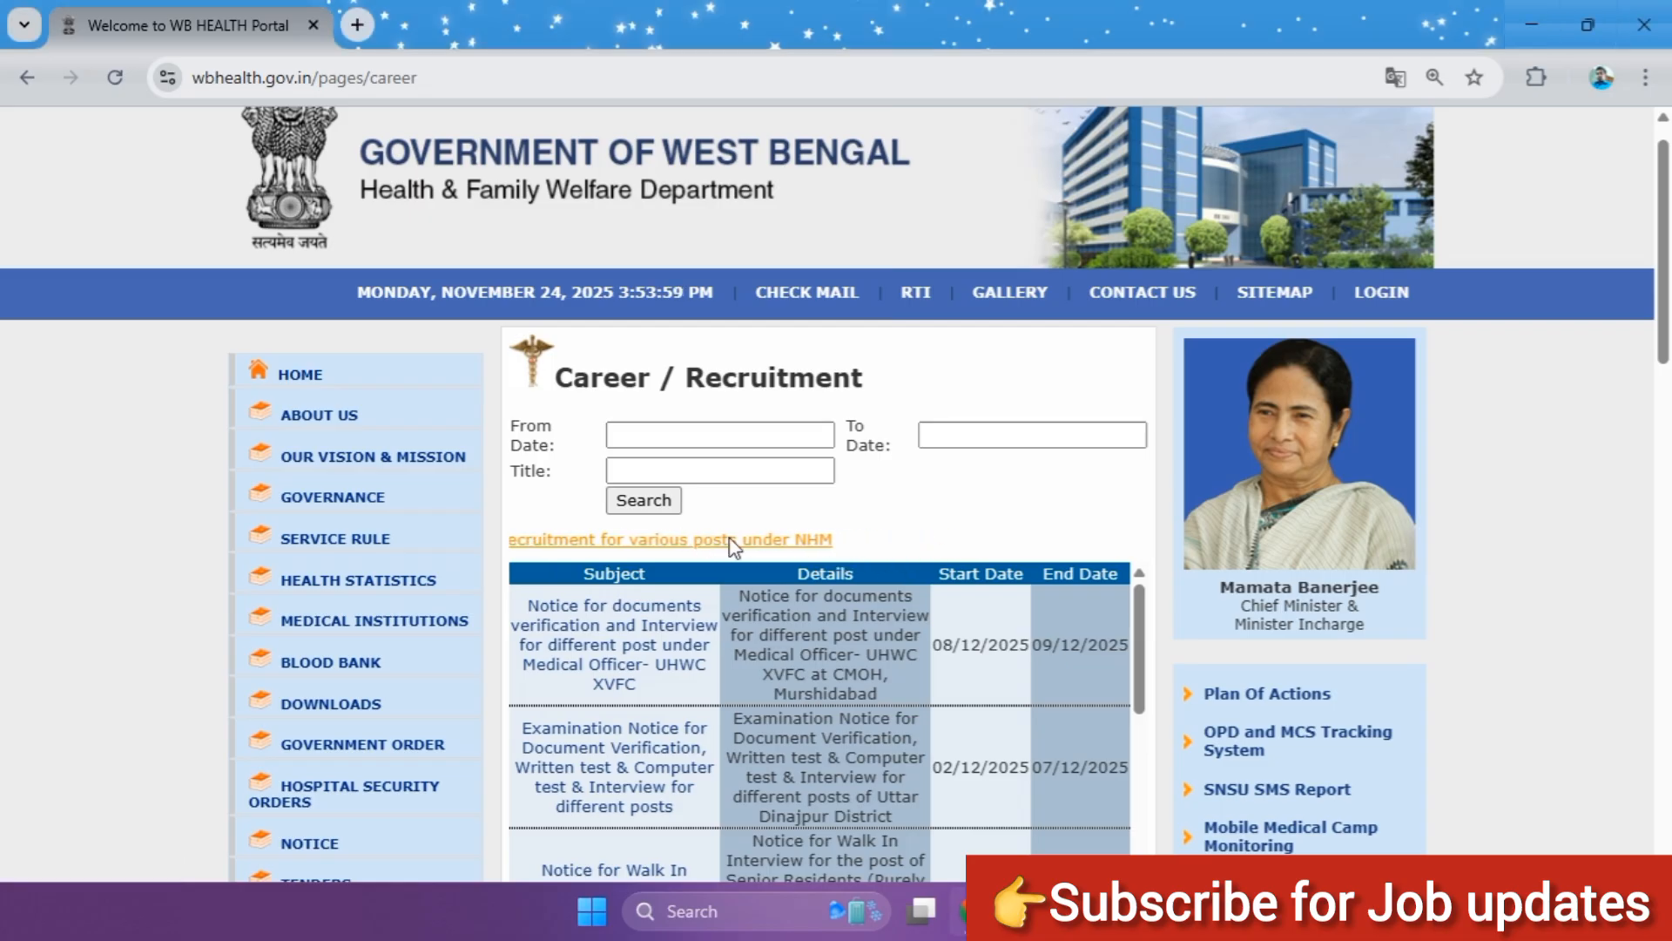
{"action": "left_click", "coordinate": [745, 542]}
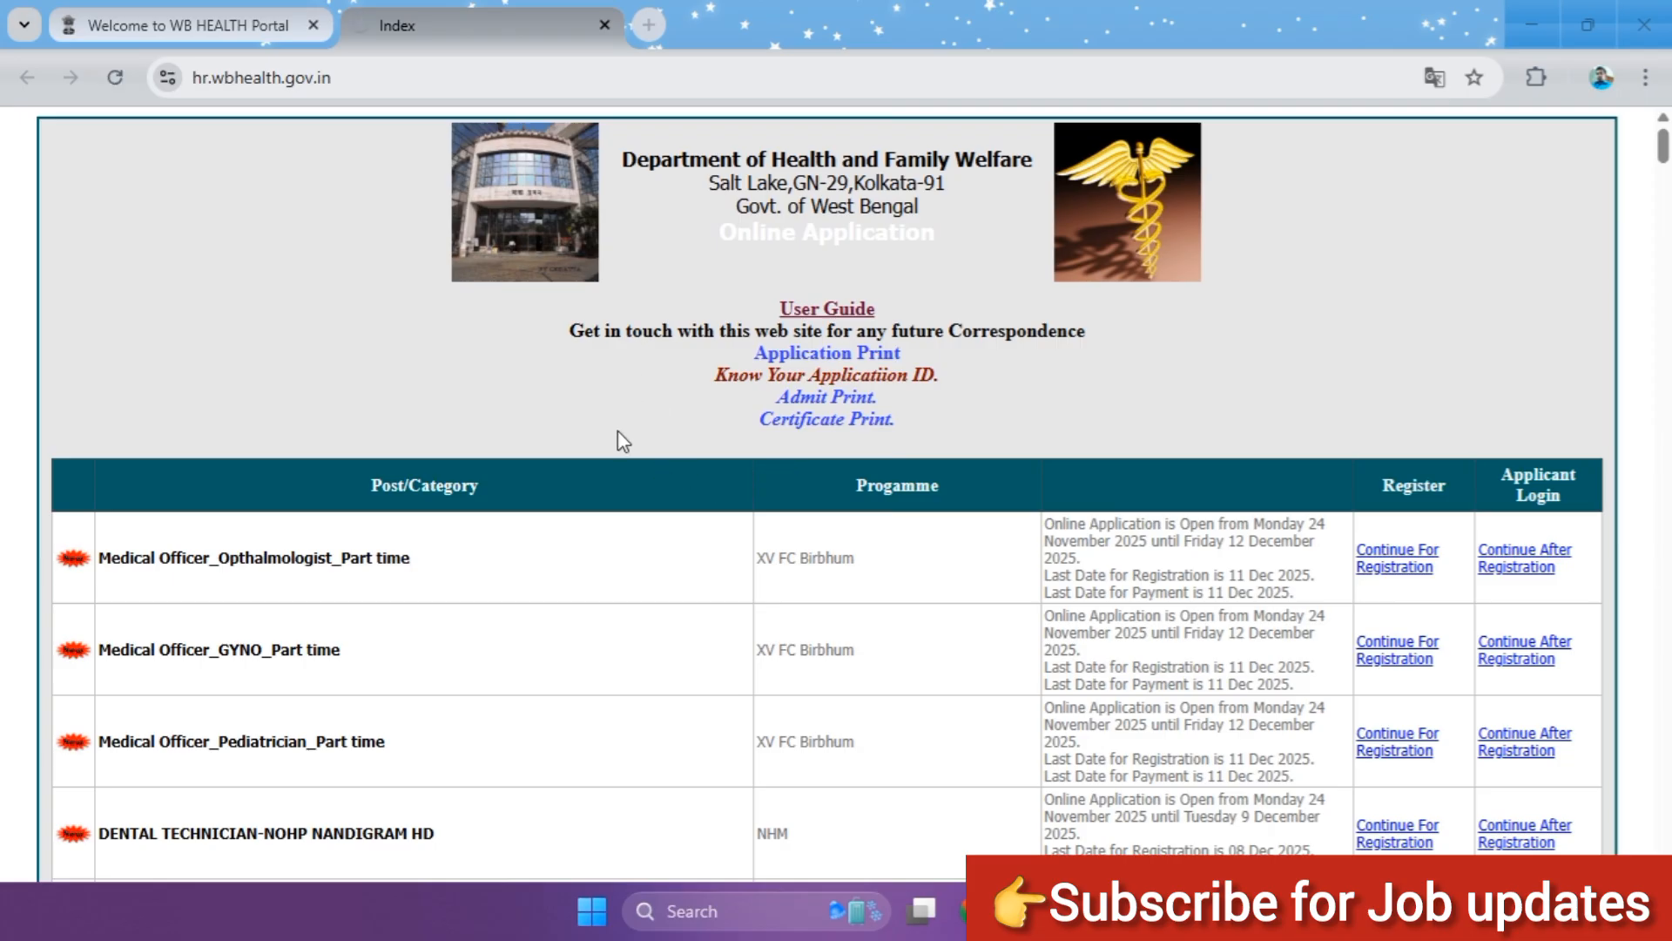
Step: Look through the list of open posts to find the Community Health Officer-CHO entry
{"action": "scroll", "coordinate": [287, 357], "scroll_direction": "down", "scroll_amount": 1}
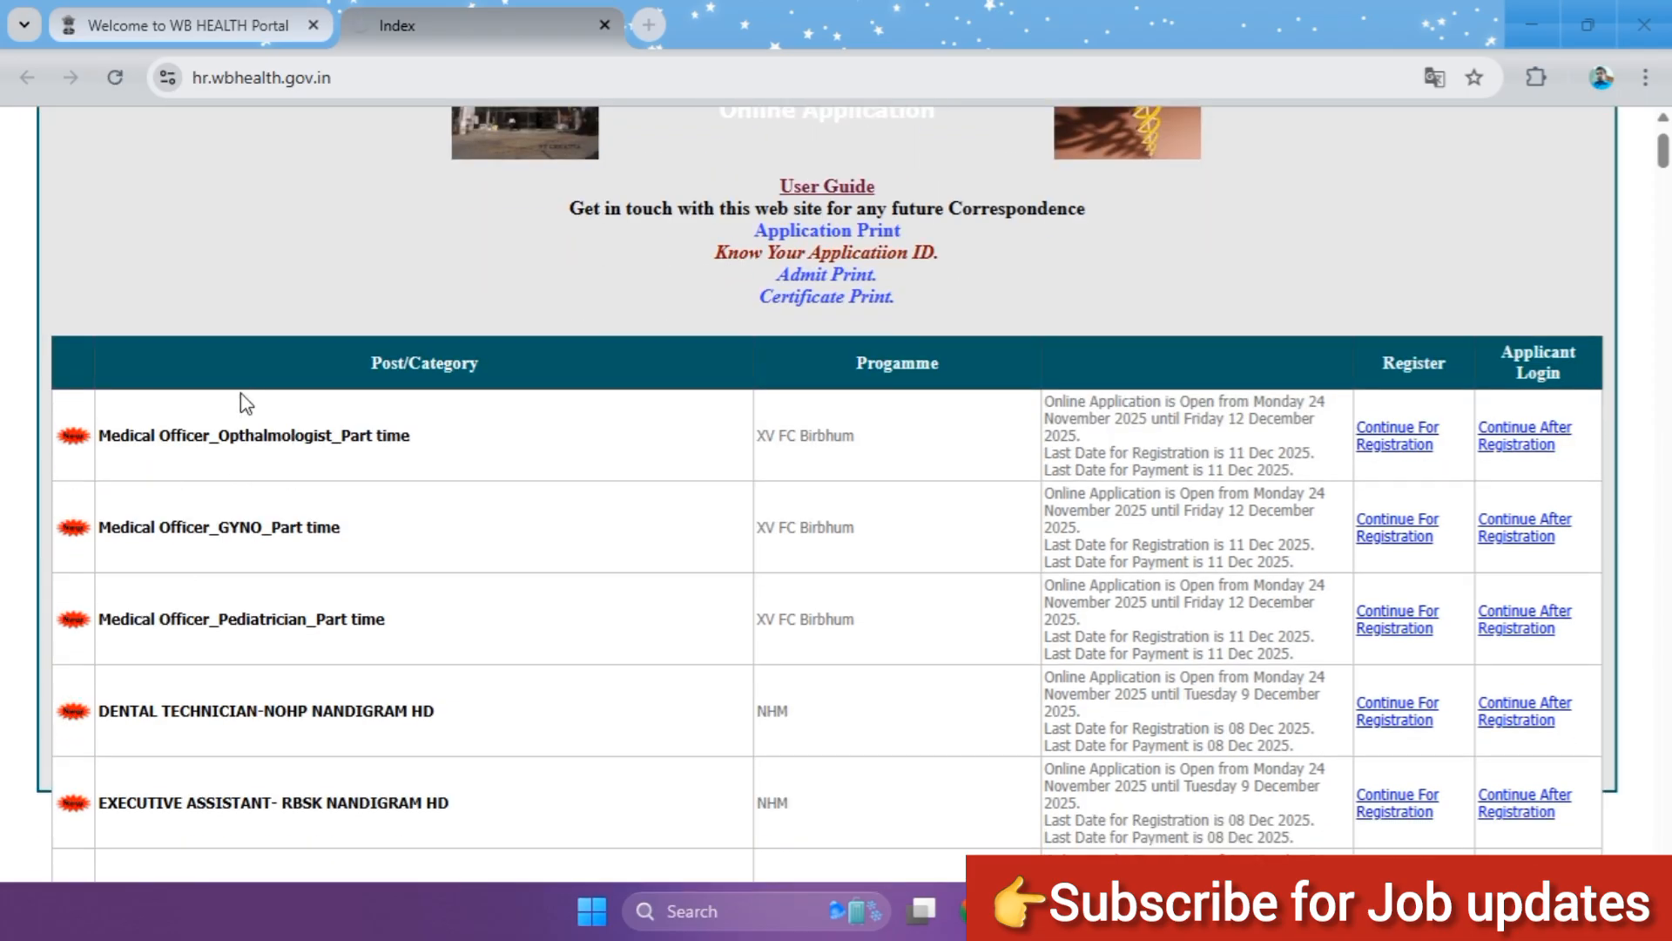
{"action": "scroll", "coordinate": [320, 514], "scroll_direction": "down", "scroll_amount": 2}
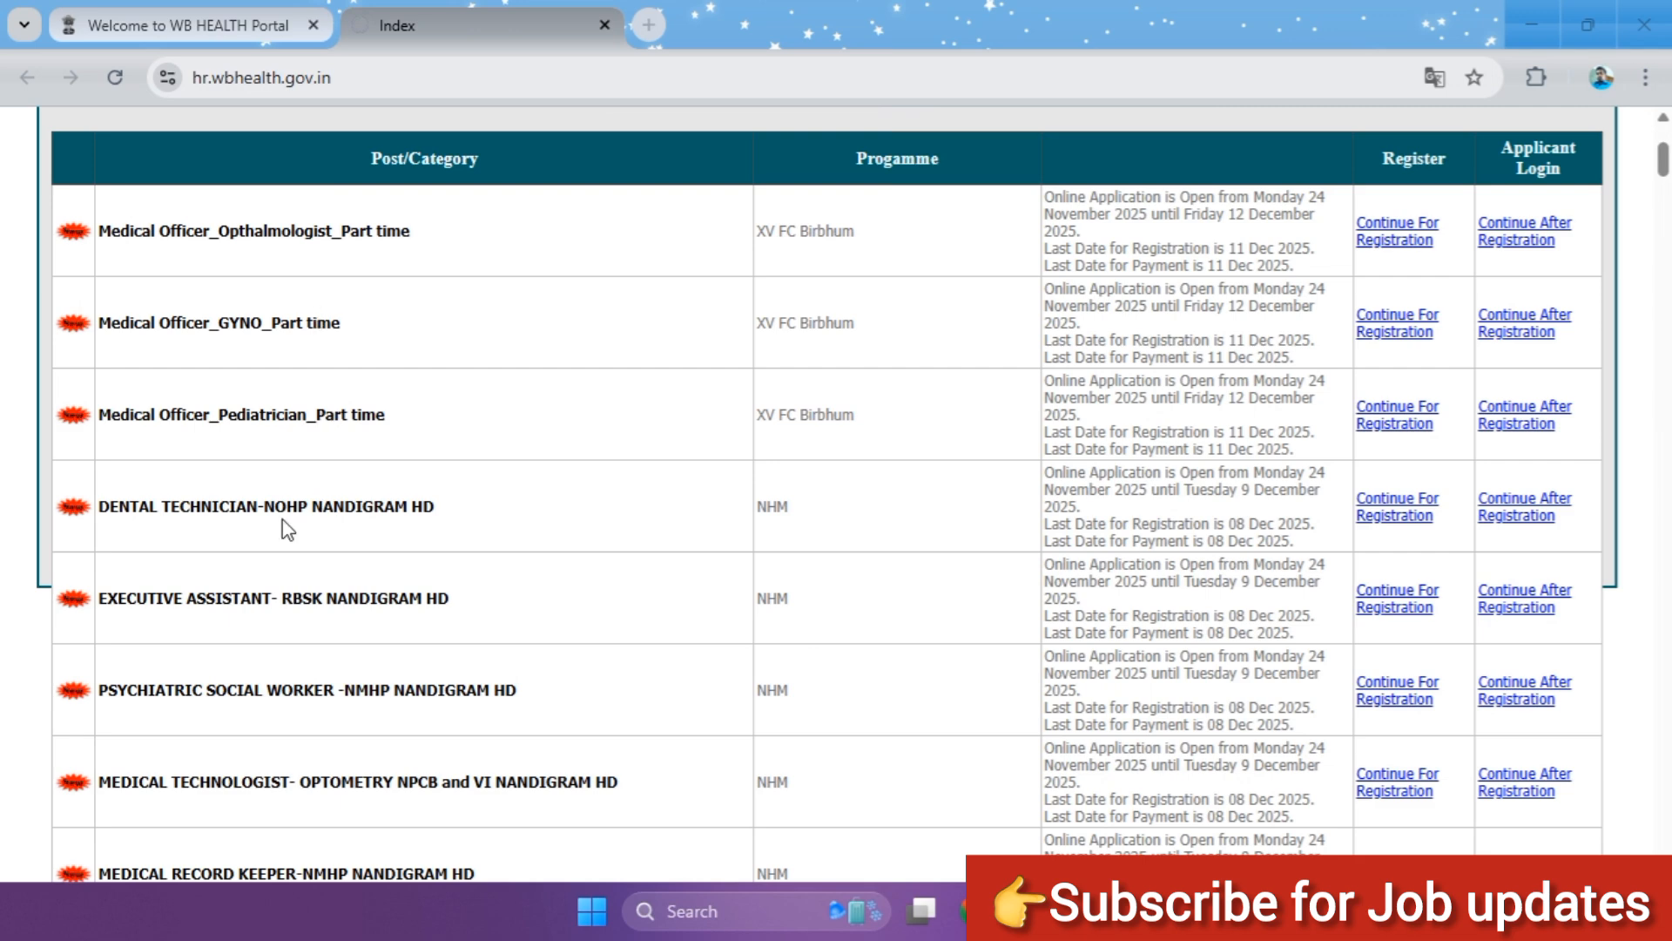
{"action": "scroll", "coordinate": [311, 562], "scroll_direction": "down", "scroll_amount": 4}
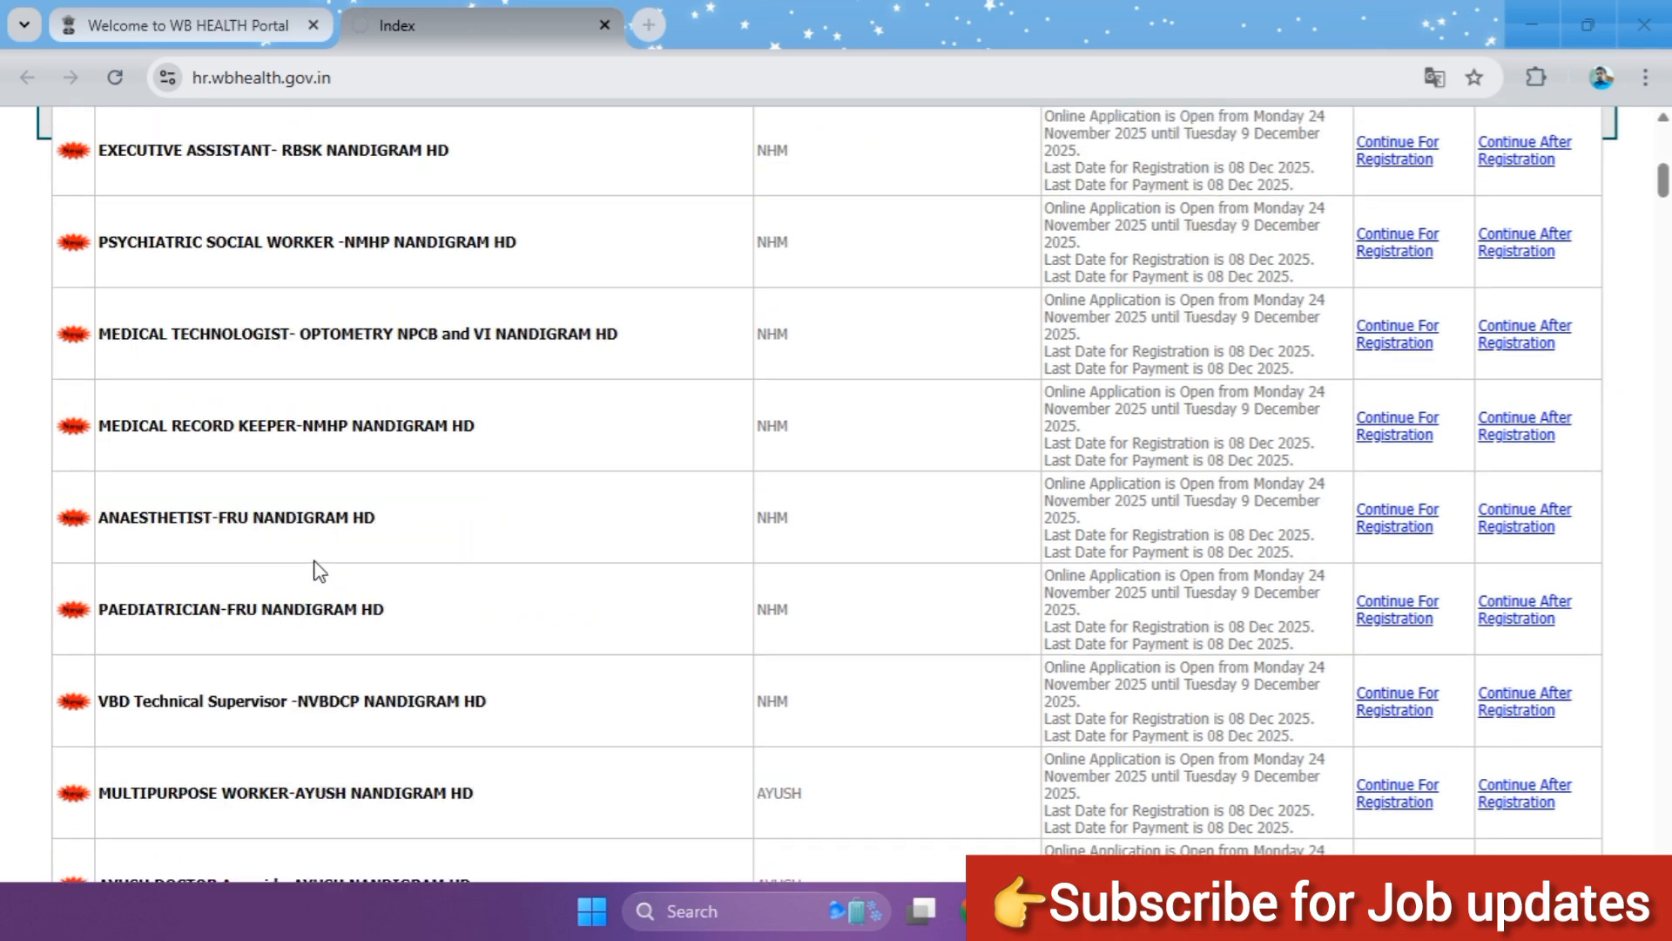
{"action": "scroll", "coordinate": [316, 523], "scroll_direction": "down", "scroll_amount": 4}
{"action": "scroll", "coordinate": [319, 516], "scroll_direction": "down", "scroll_amount": 4}
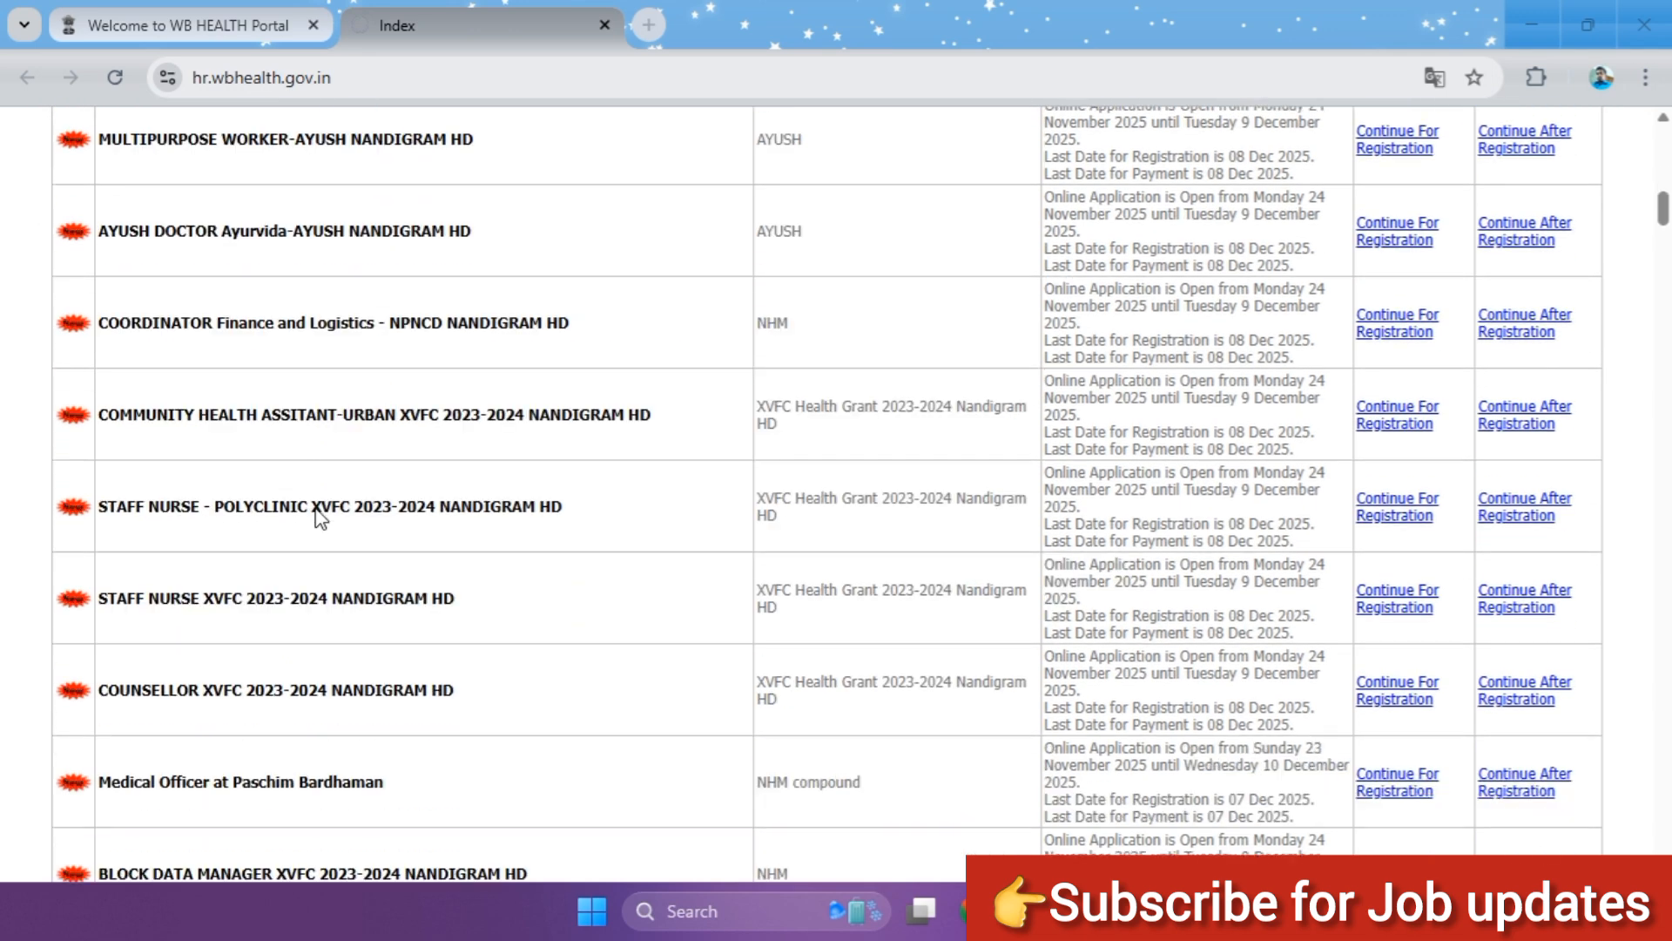
{"action": "scroll", "coordinate": [336, 566], "scroll_direction": "down", "scroll_amount": 9}
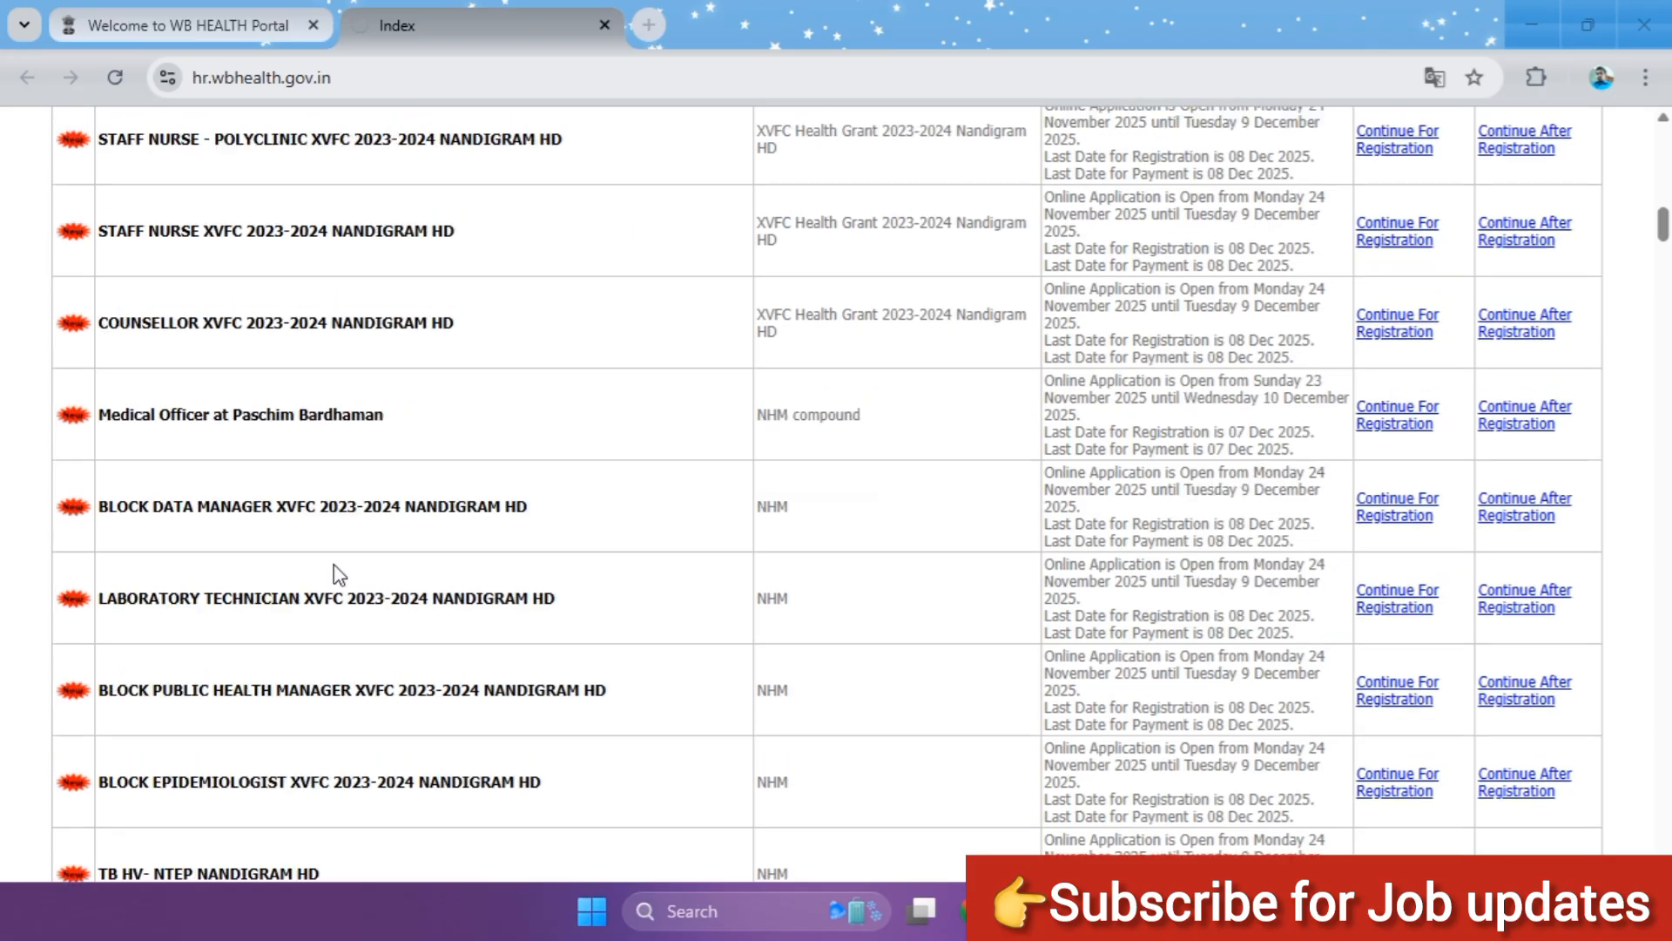
{"action": "scroll", "coordinate": [344, 553], "scroll_direction": "down", "scroll_amount": 10}
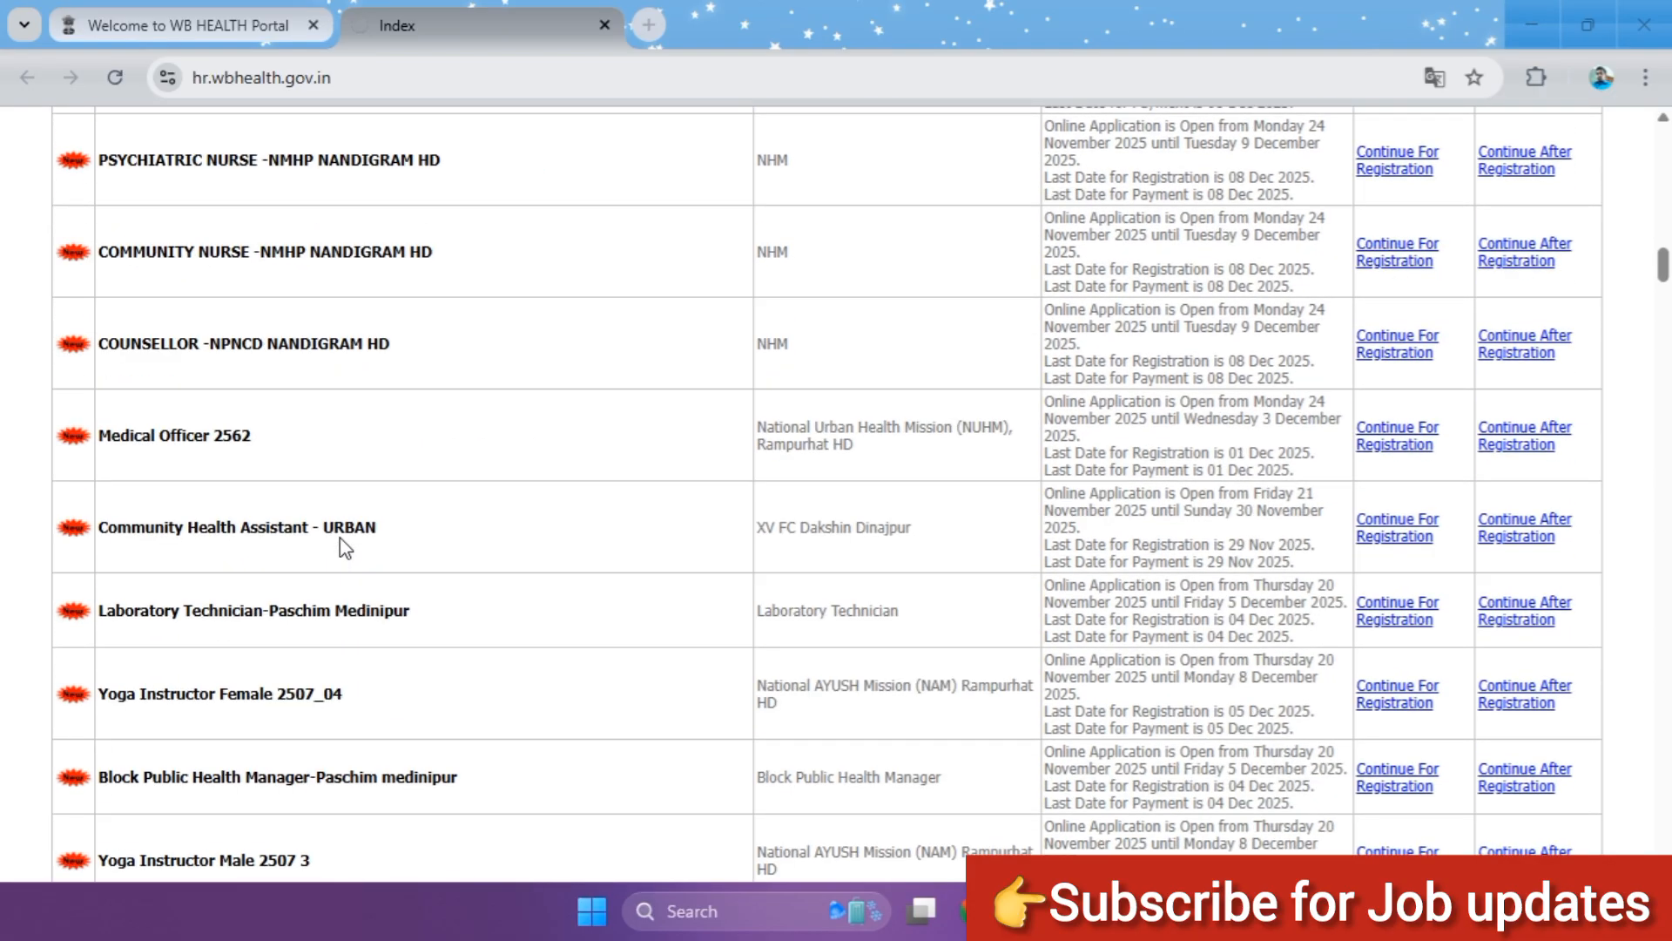
{"action": "scroll", "coordinate": [348, 546], "scroll_direction": "down", "scroll_amount": 8}
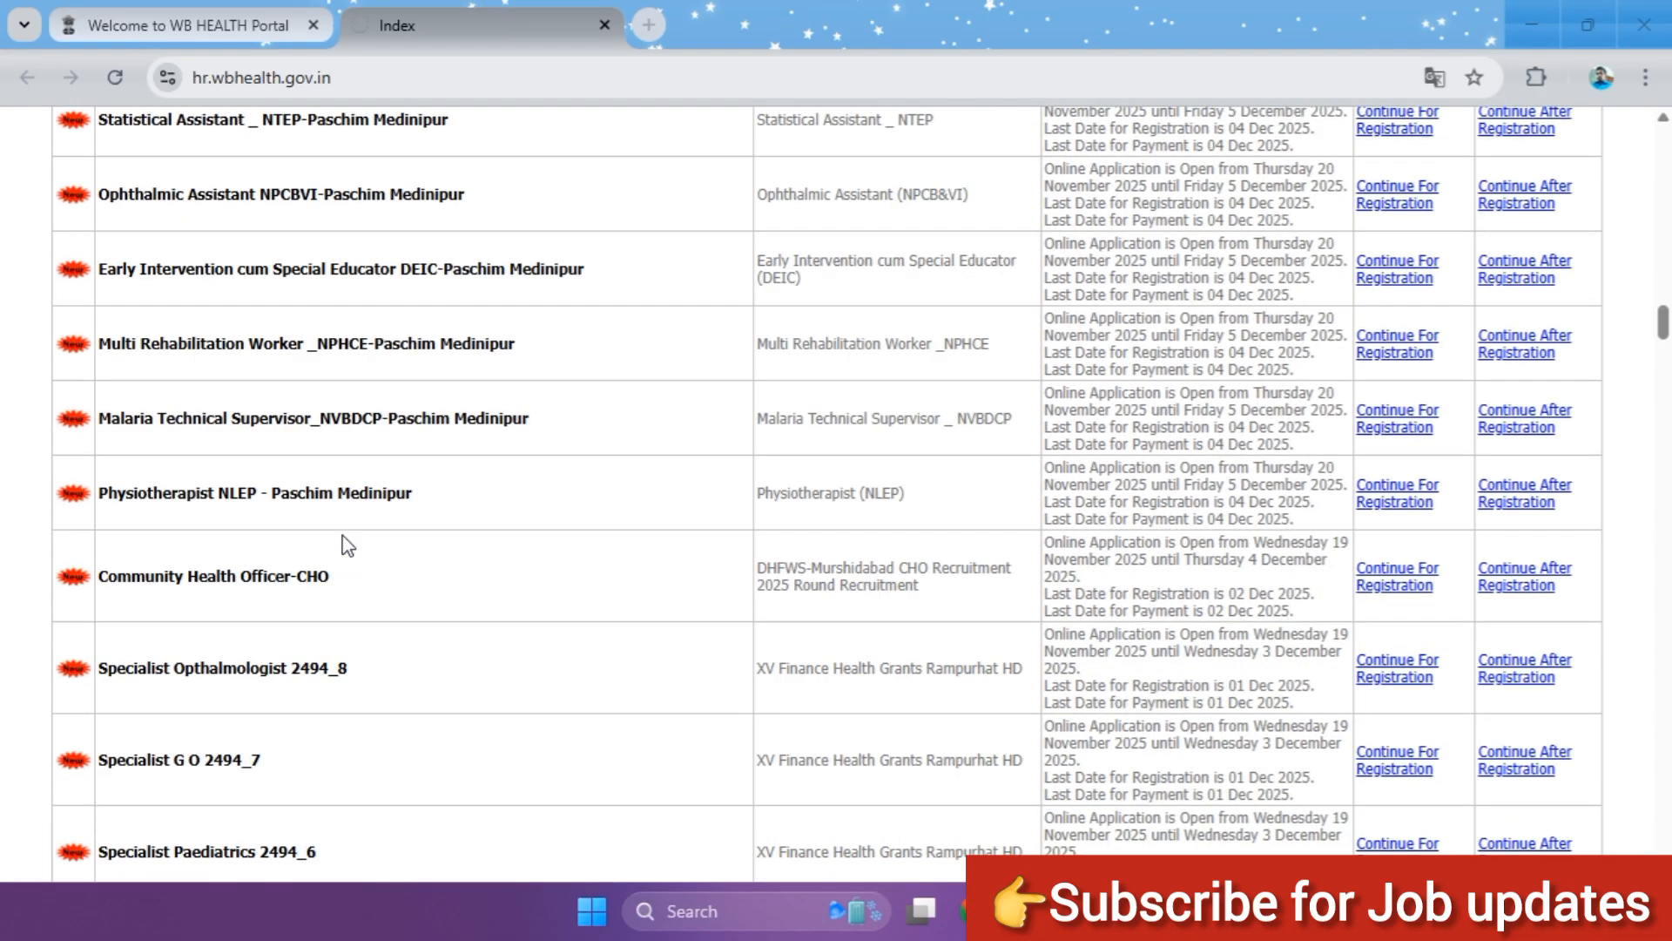
{"action": "scroll", "coordinate": [349, 545], "scroll_direction": "down", "scroll_amount": 2}
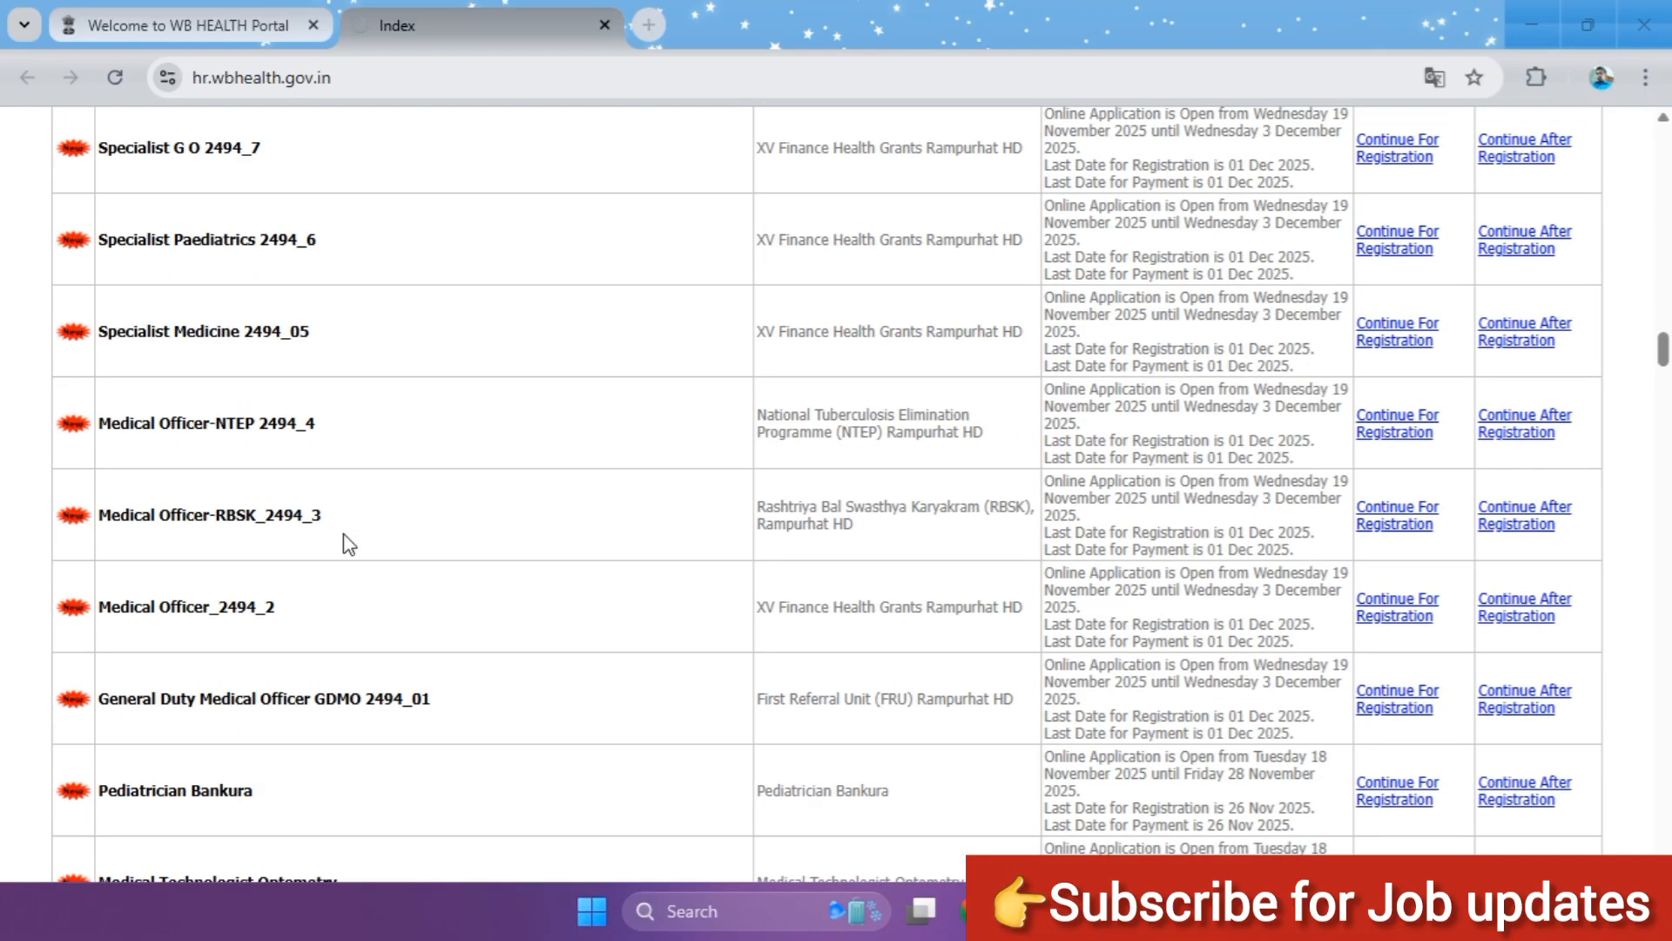
{"action": "scroll", "coordinate": [357, 536], "scroll_direction": "up", "scroll_amount": 4}
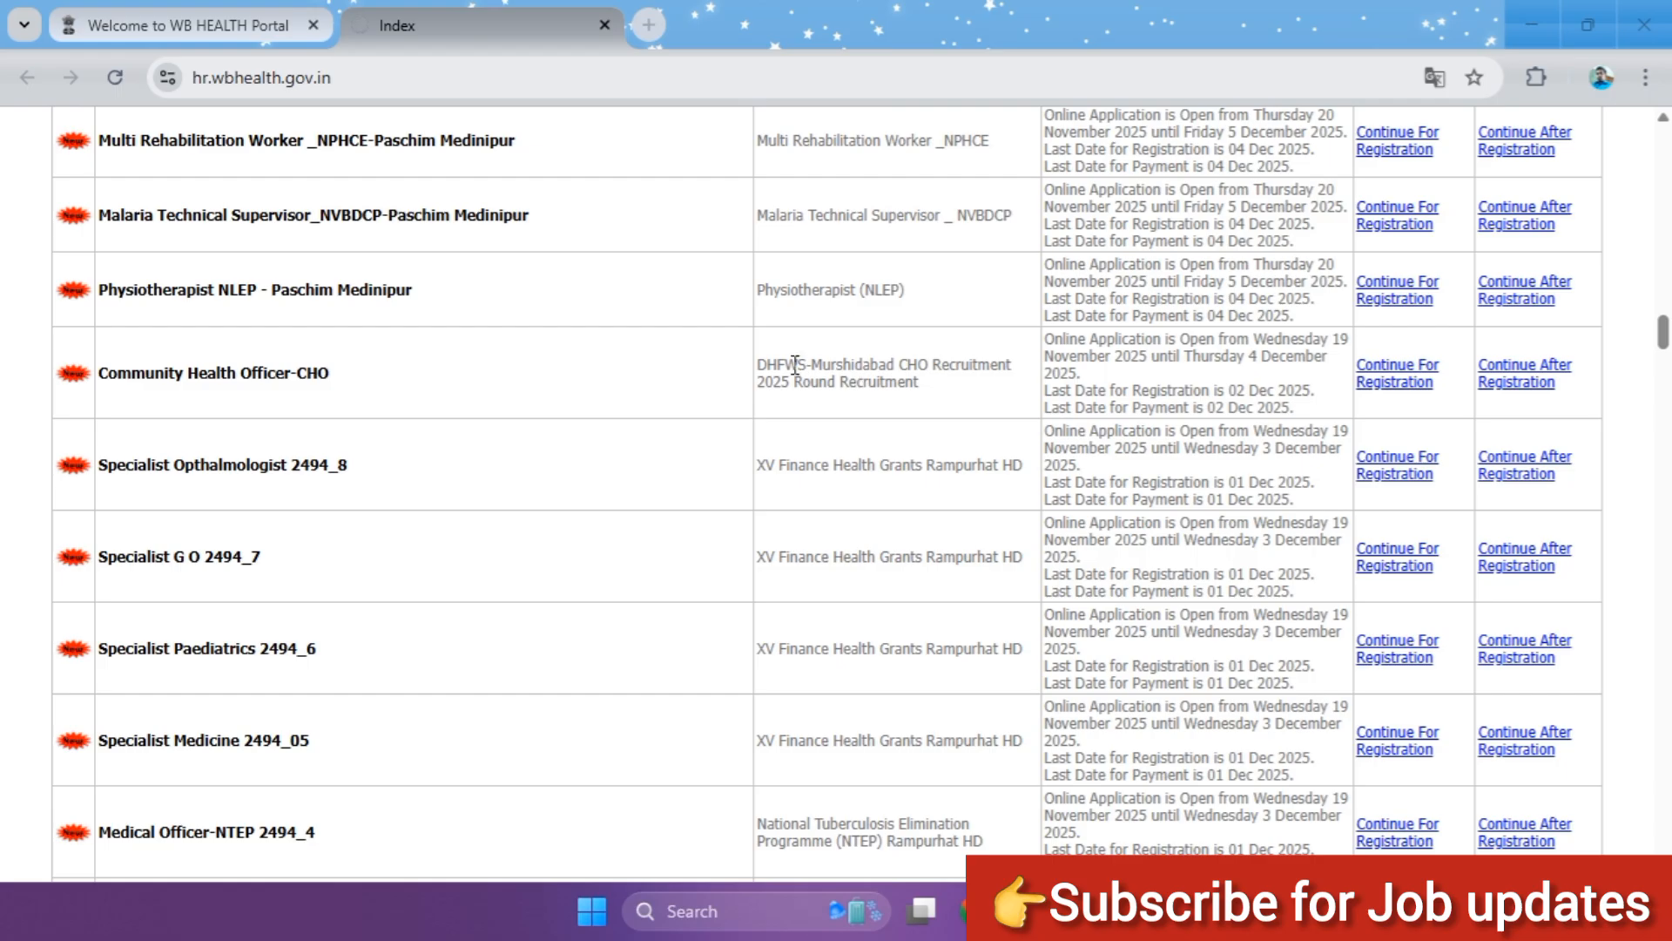
Step: Open the recruitment notice PDF for the Murshidabad Community Health Officer-CHO post
{"action": "left_click_drag", "start_coordinate": [805, 366], "coordinate": [896, 373]}
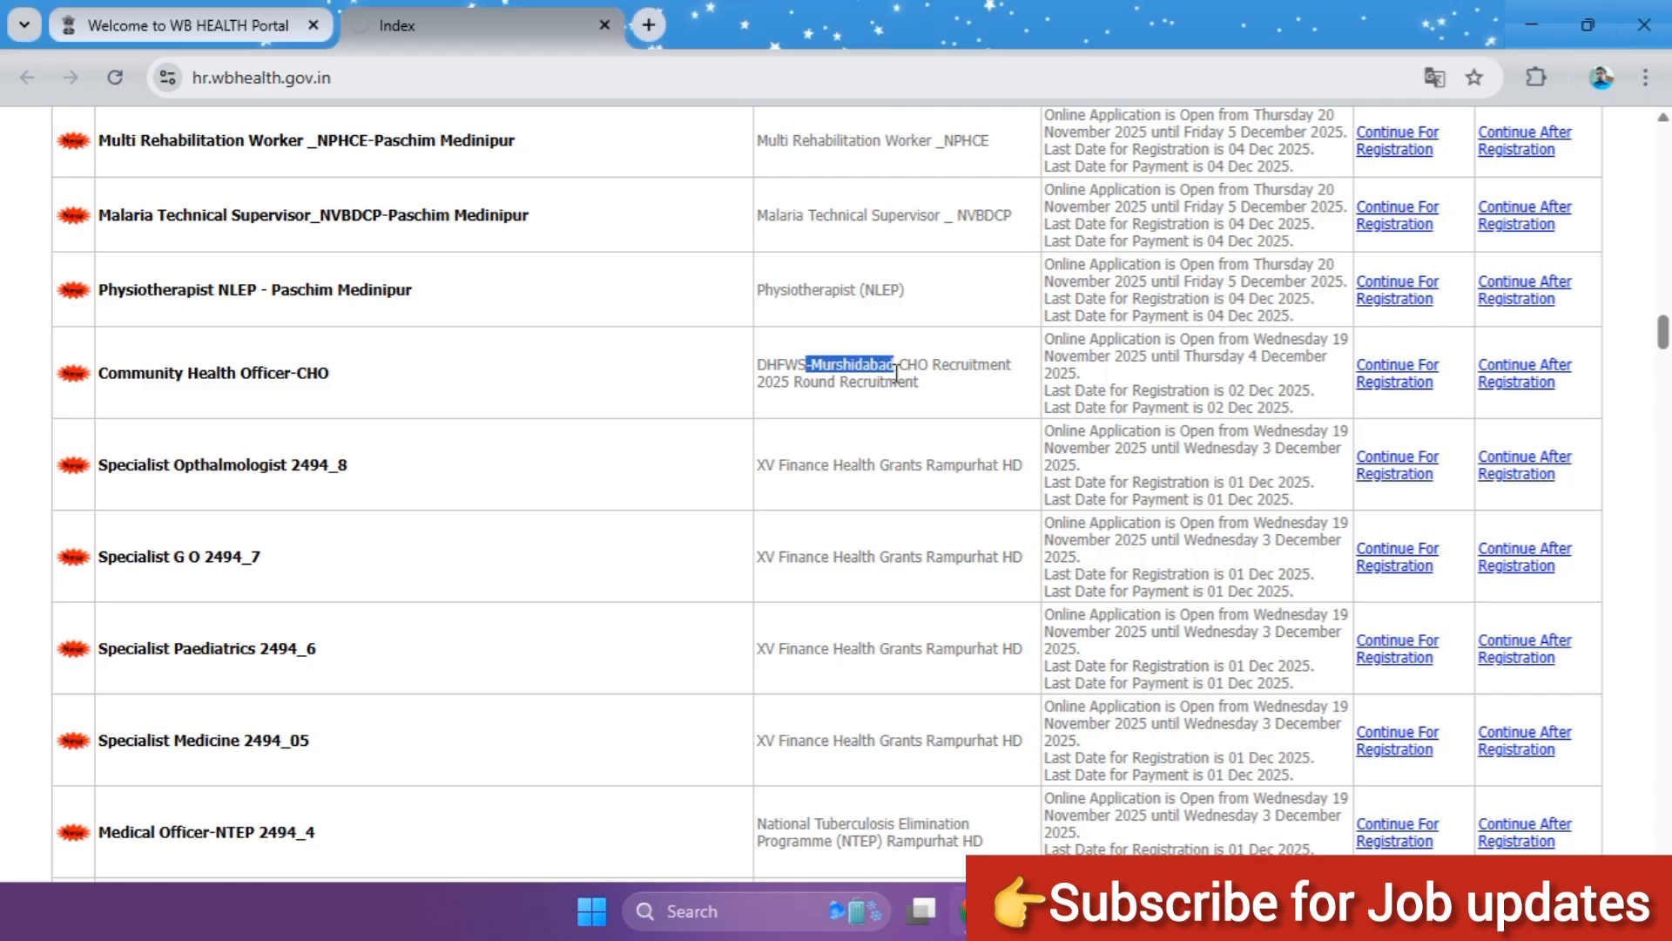
{"action": "left_click", "coordinate": [616, 389]}
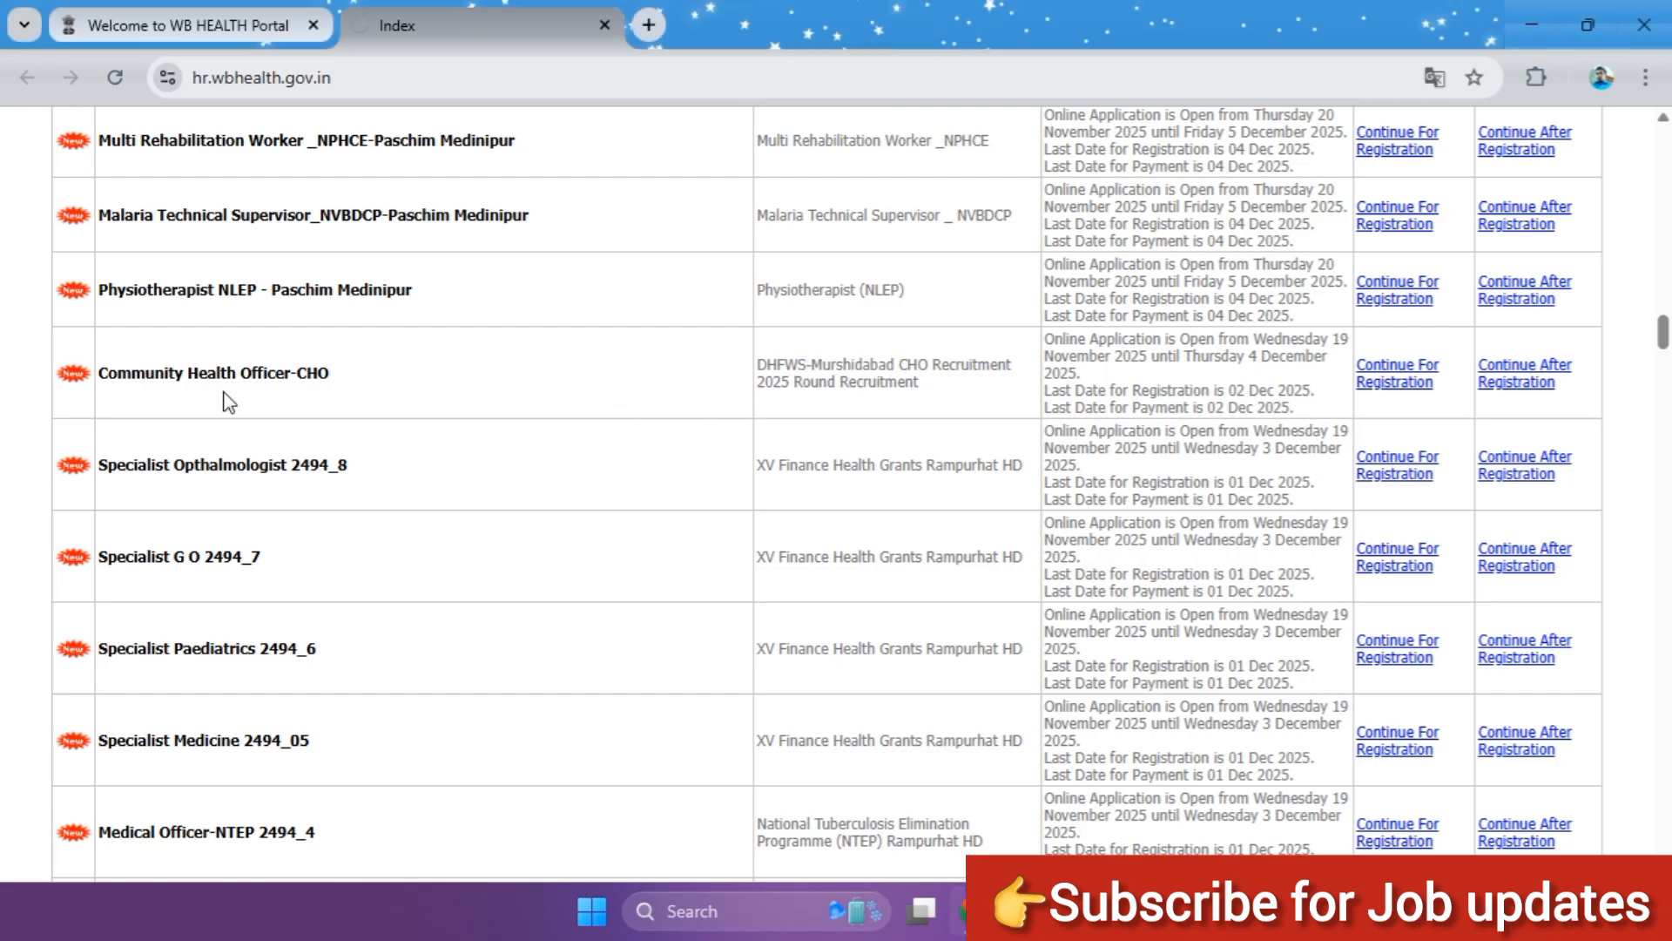
{"action": "left_click", "coordinate": [74, 373]}
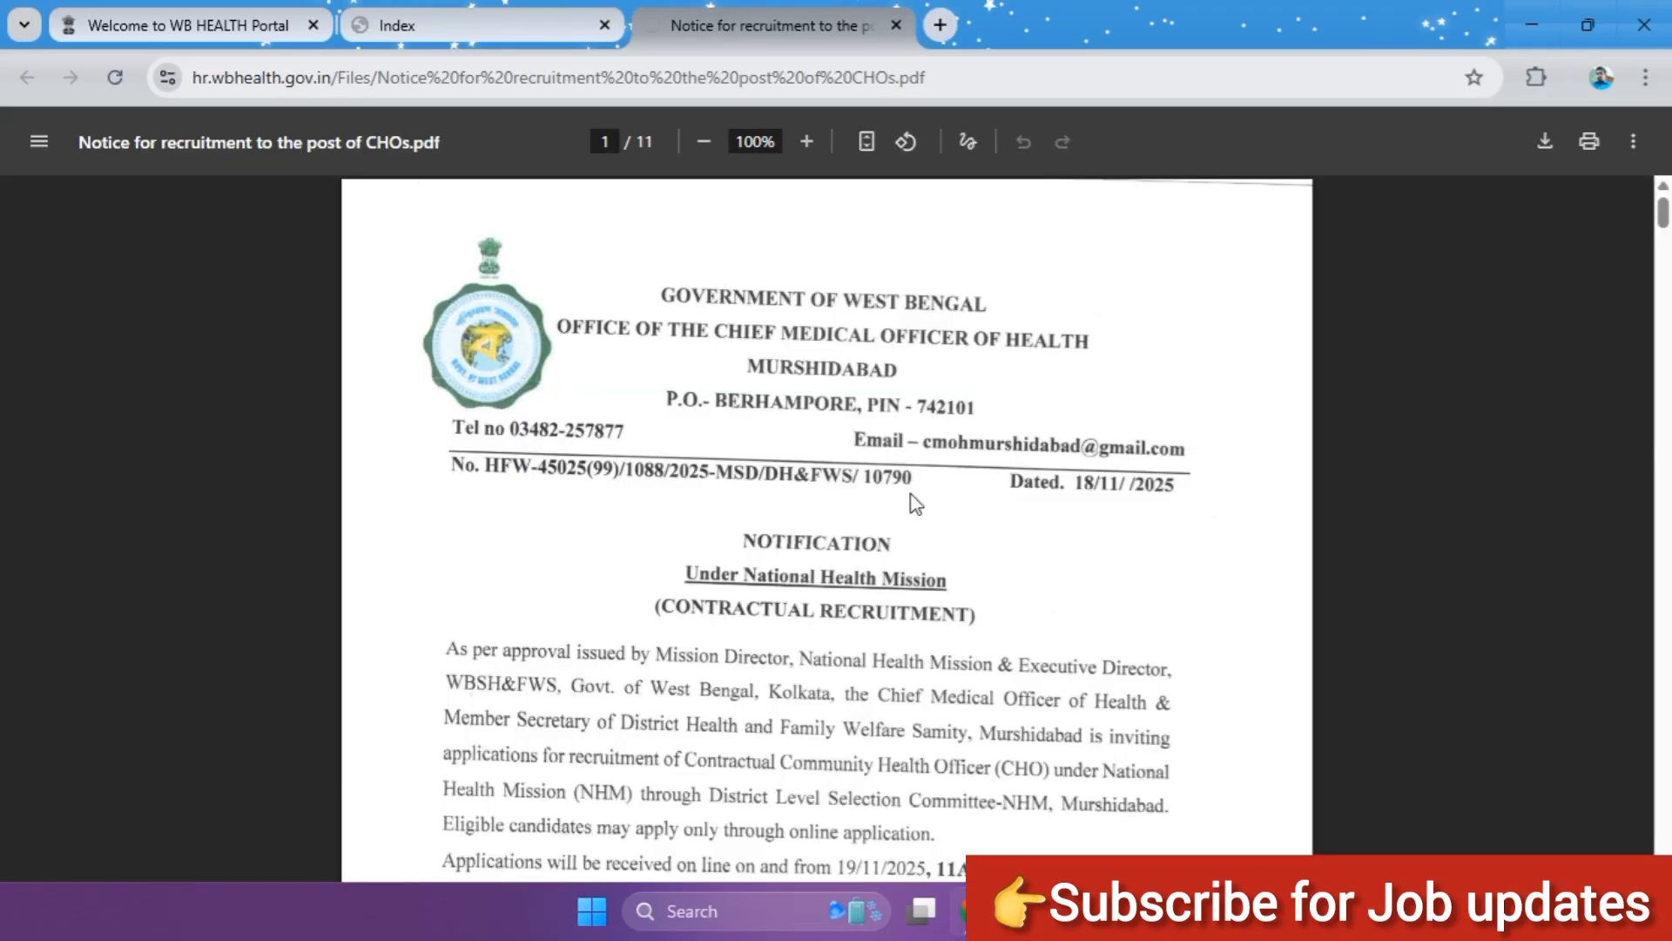
Step: Read the CHO recruitment notice, checking the application dates, general instructions, number of posts, remuneration and age limit
{"action": "scroll", "coordinate": [915, 503], "scroll_direction": "down", "scroll_amount": 2}
{"action": "scroll", "coordinate": [802, 349], "scroll_direction": "up", "scroll_amount": 2}
{"action": "scroll", "coordinate": [831, 397], "scroll_direction": "down", "scroll_amount": 15}
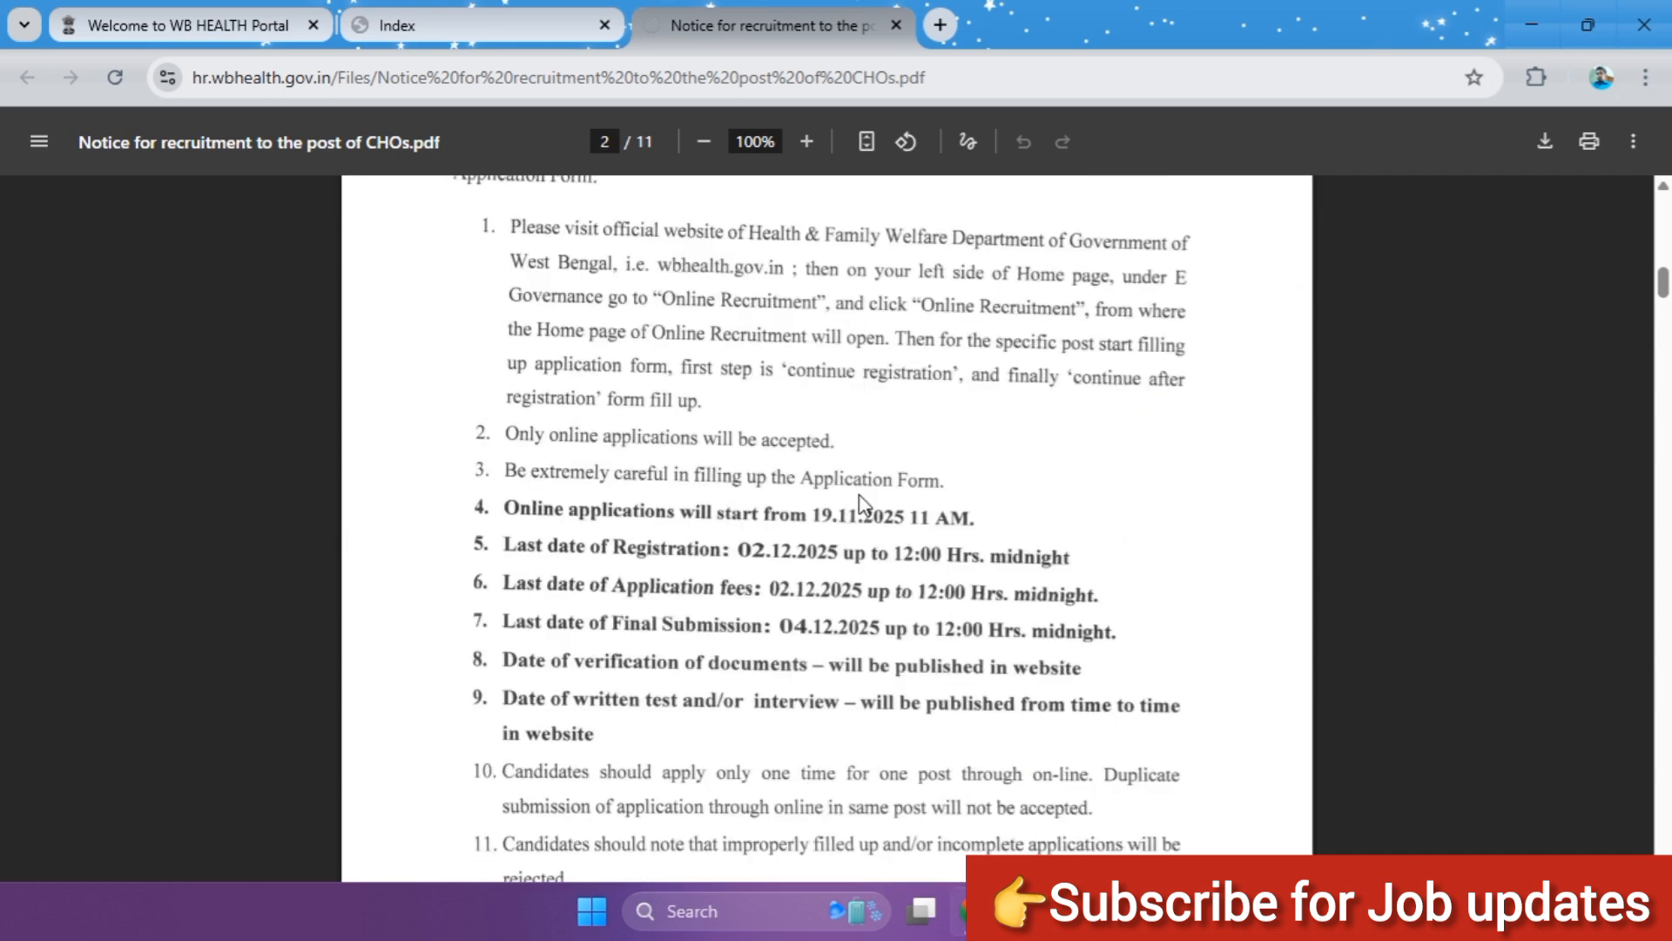
{"action": "scroll", "coordinate": [863, 503], "scroll_direction": "down", "scroll_amount": 2}
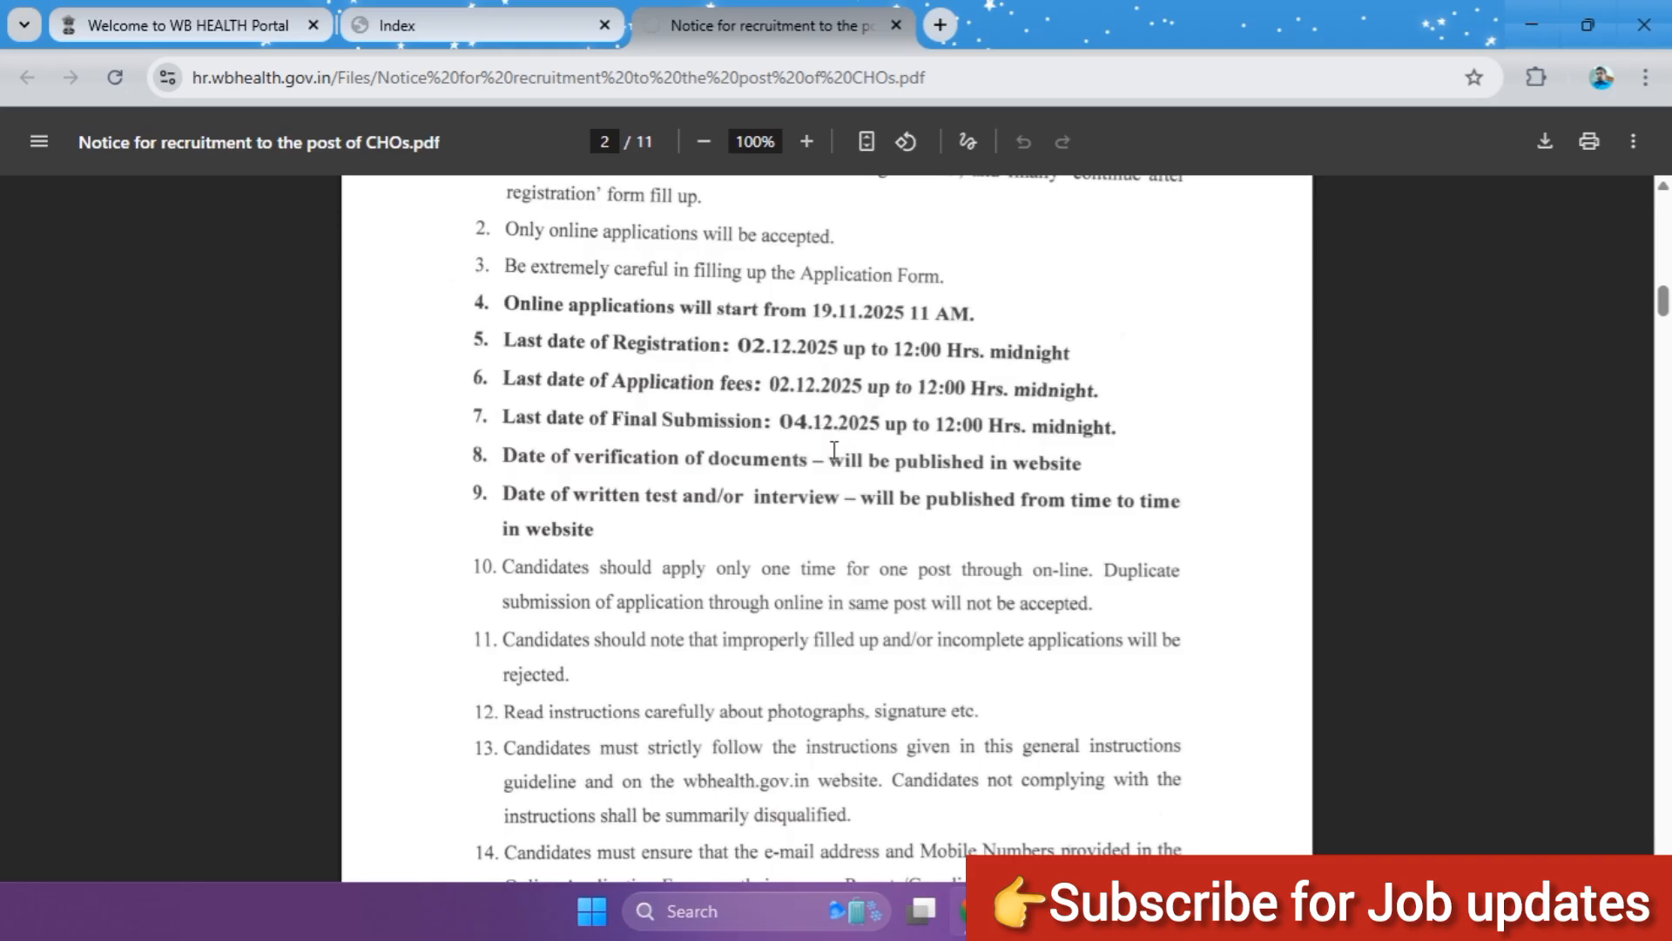
{"action": "scroll", "coordinate": [834, 450], "scroll_direction": "down", "scroll_amount": 15}
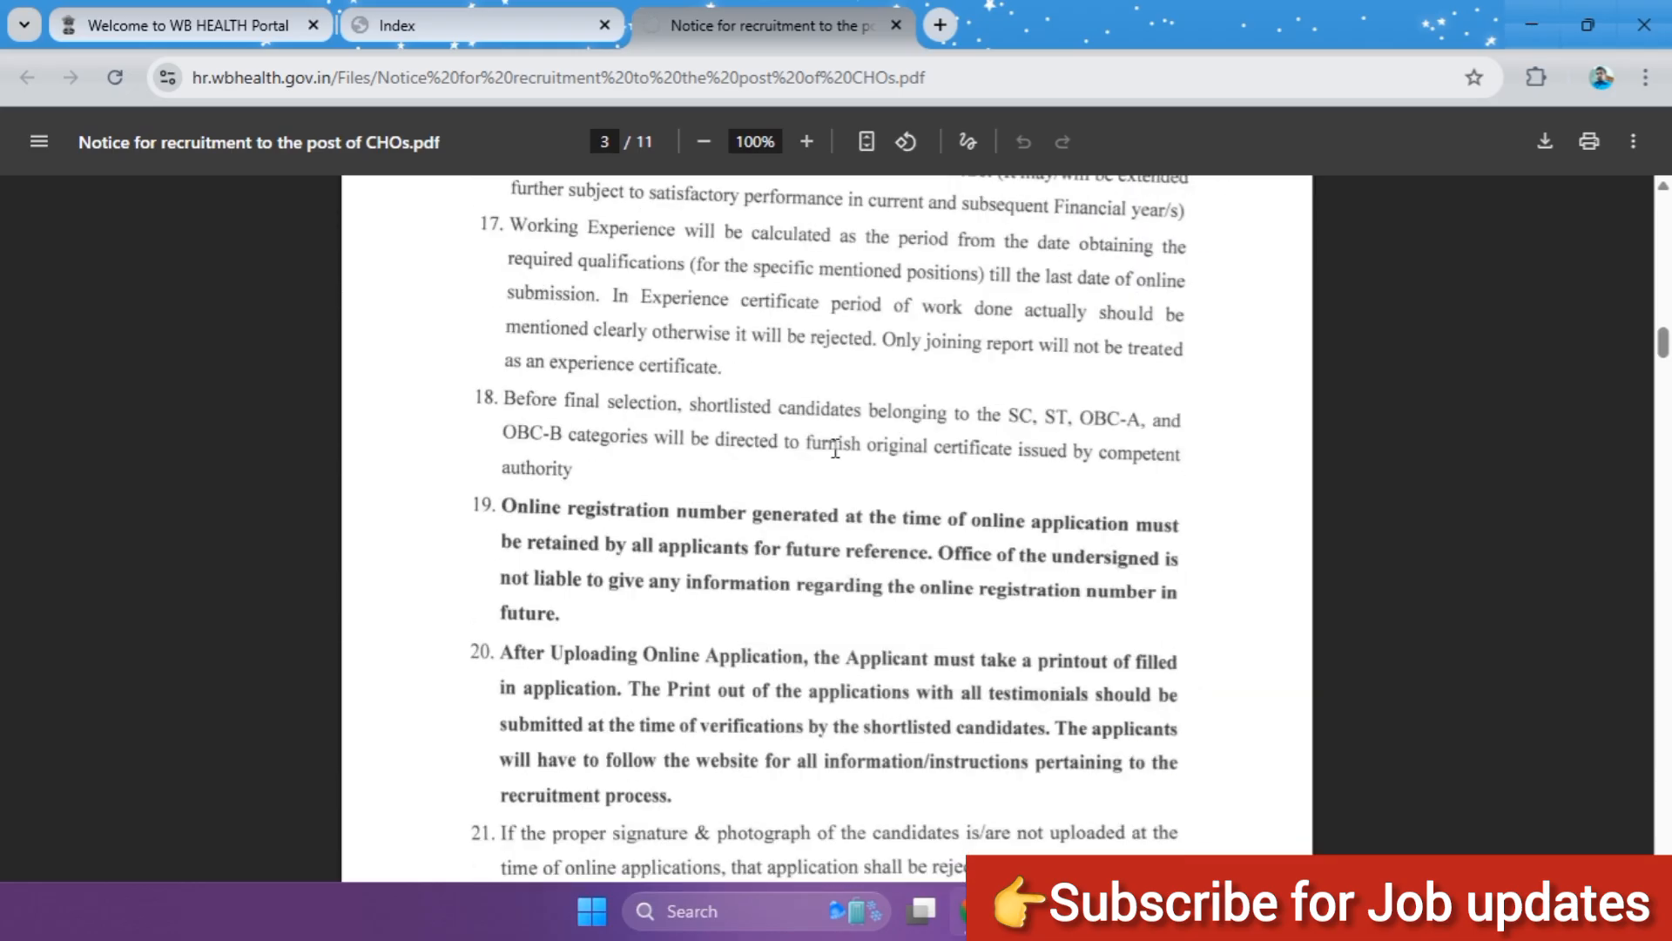
{"action": "scroll", "coordinate": [834, 450], "scroll_direction": "down", "scroll_amount": 15}
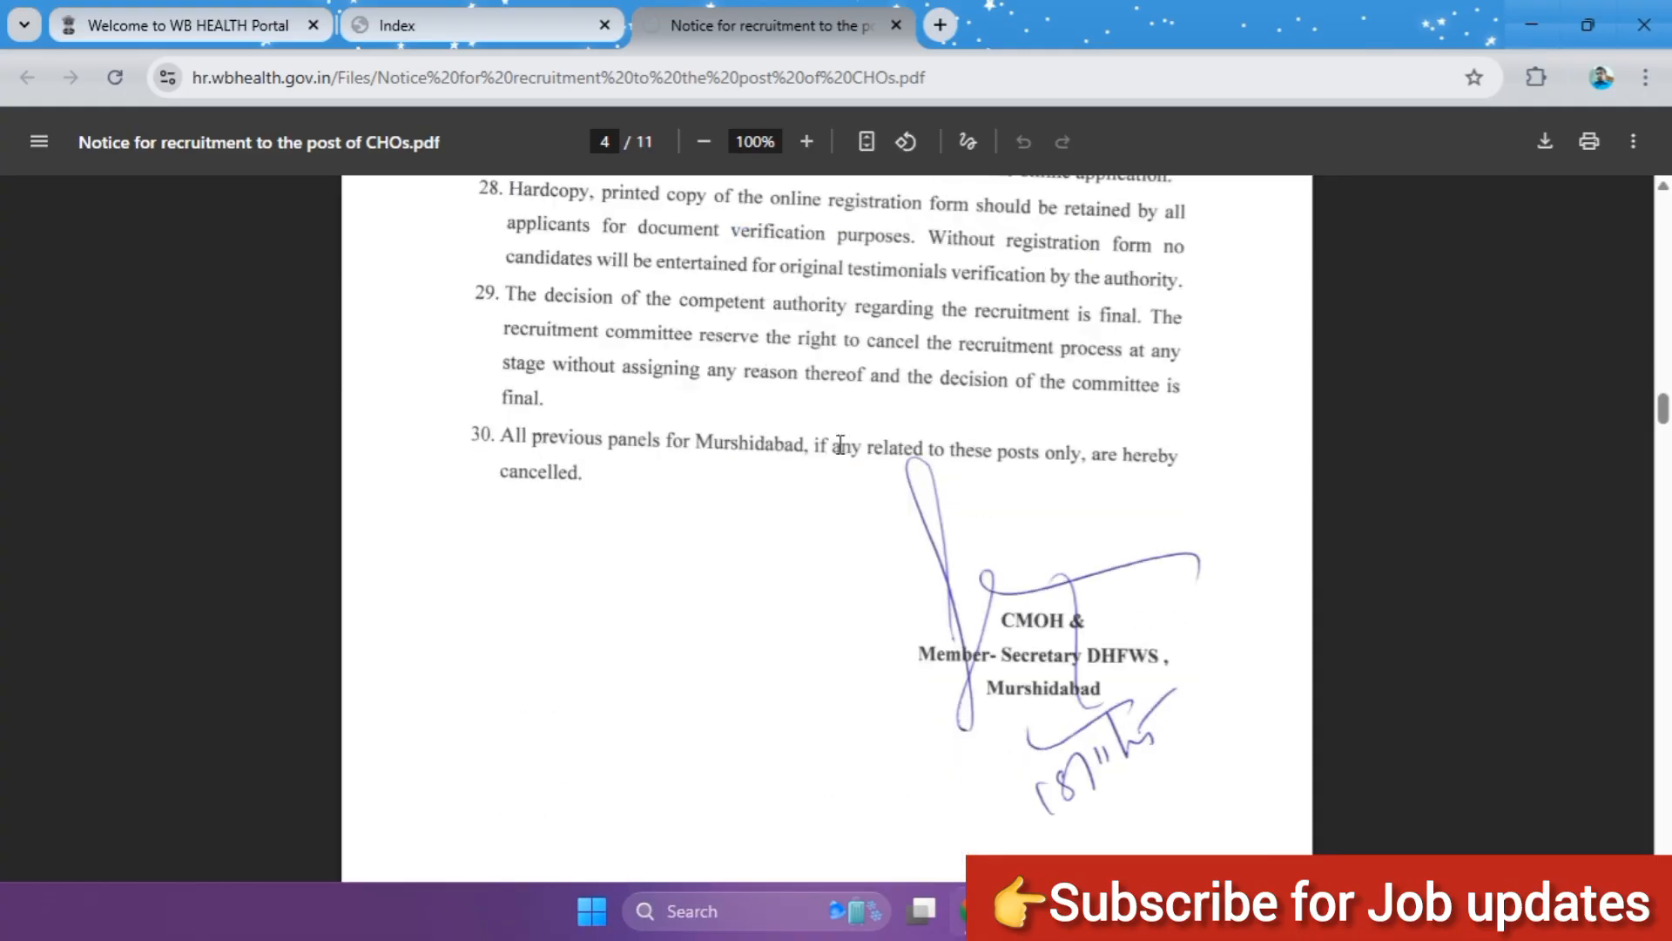
{"action": "scroll", "coordinate": [840, 446], "scroll_direction": "down", "scroll_amount": 15}
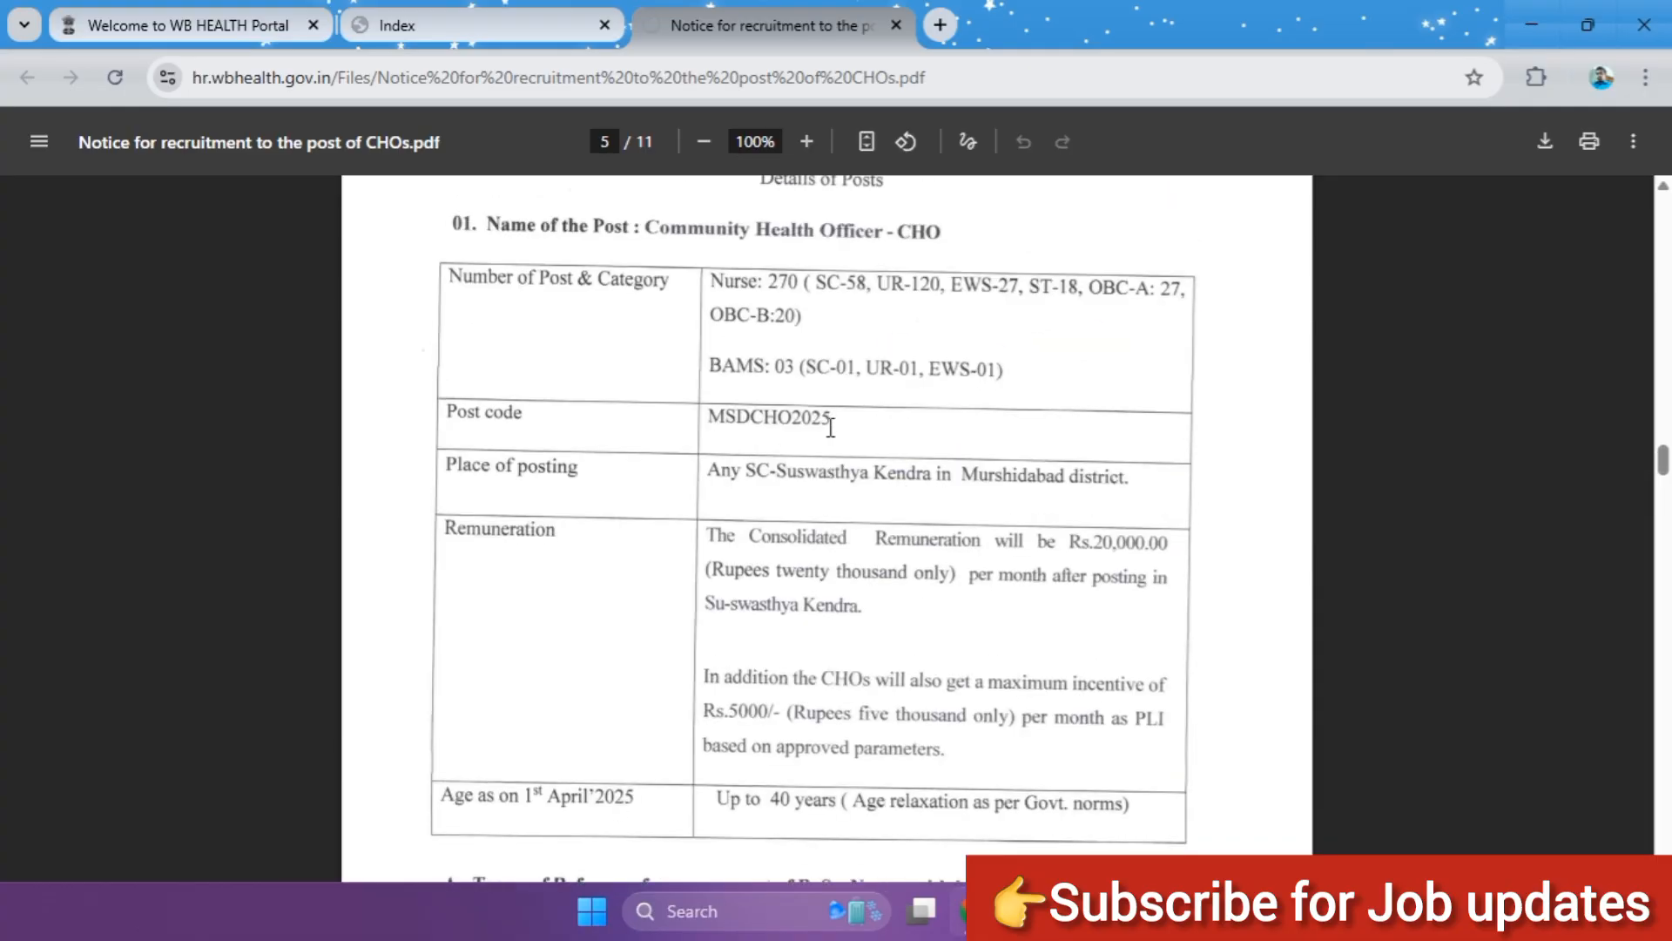
{"action": "scroll", "coordinate": [830, 425], "scroll_direction": "up", "scroll_amount": 4}
{"action": "scroll", "coordinate": [829, 422], "scroll_direction": "down", "scroll_amount": 5}
{"action": "scroll", "coordinate": [829, 422], "scroll_direction": "up", "scroll_amount": 1}
Step: Open the registration form for the Community Health Officer-CHO post and set the name title to Ms
{"action": "left_click", "coordinate": [457, 19]}
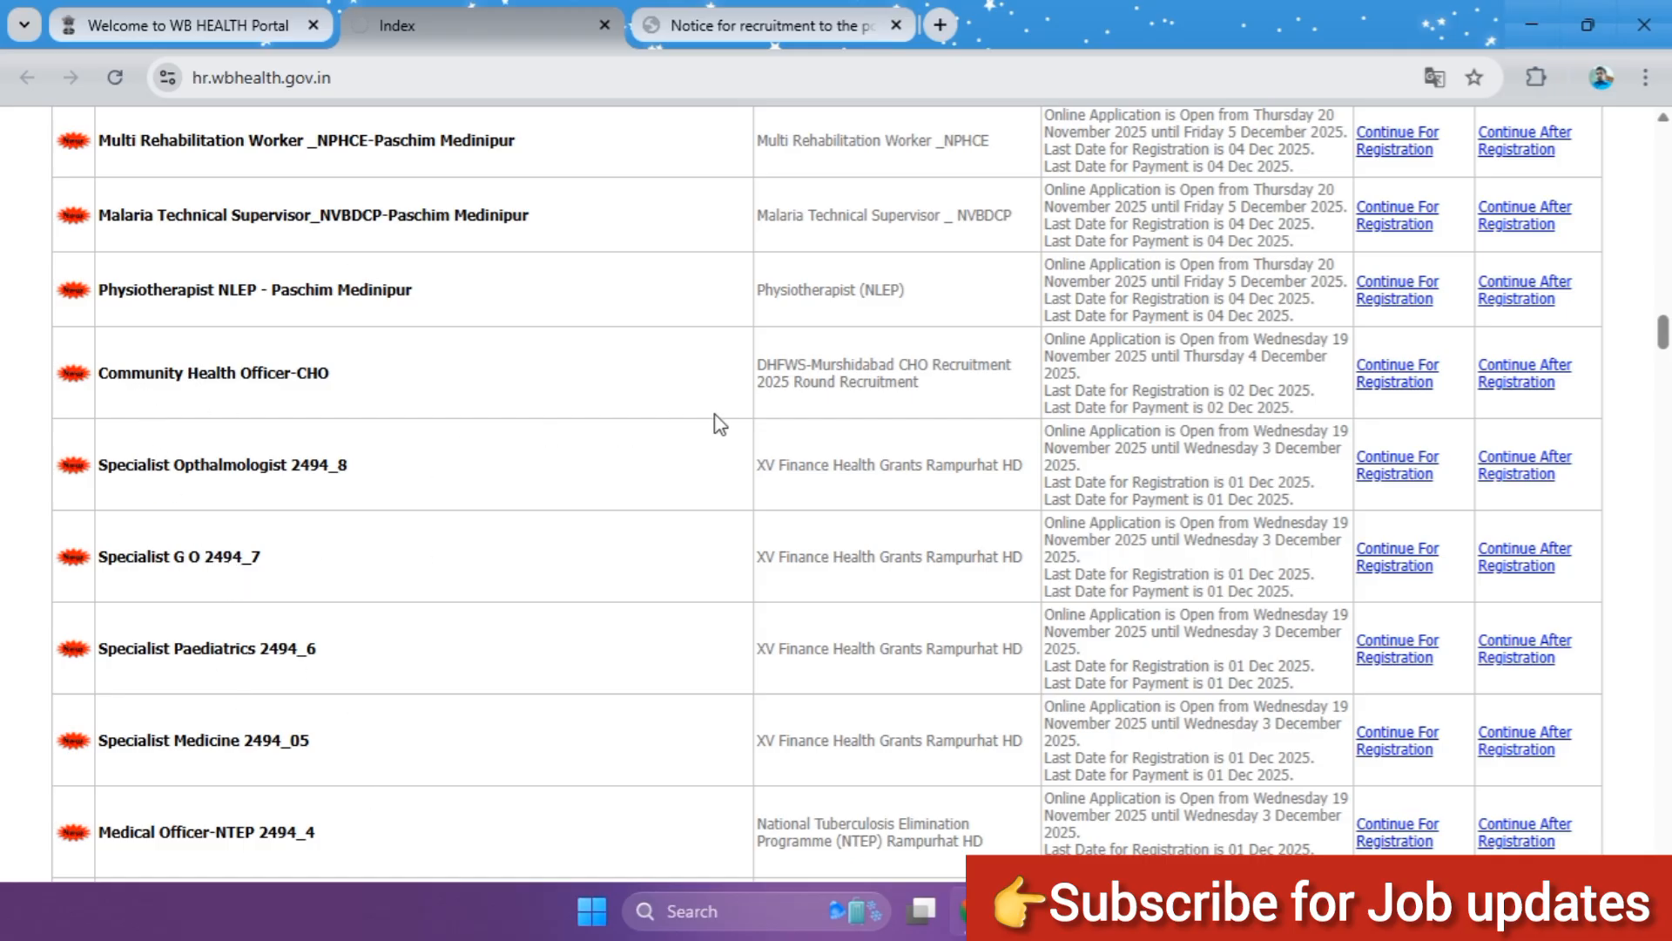
{"action": "left_click", "coordinate": [1398, 379]}
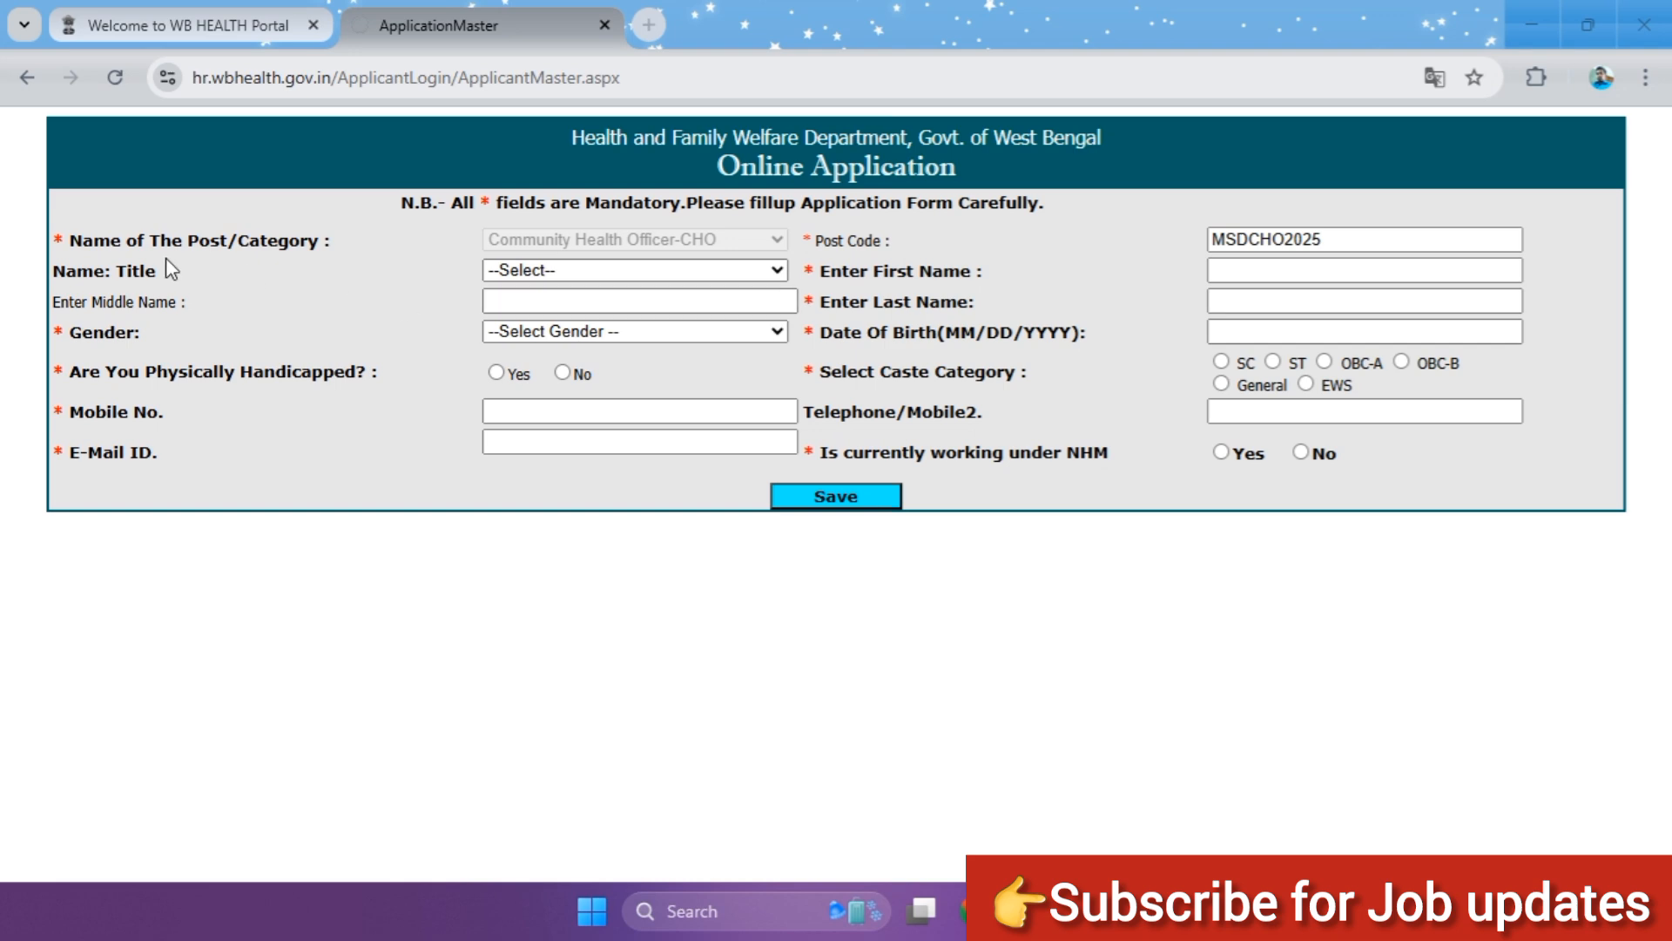
{"action": "left_click", "coordinate": [580, 270]}
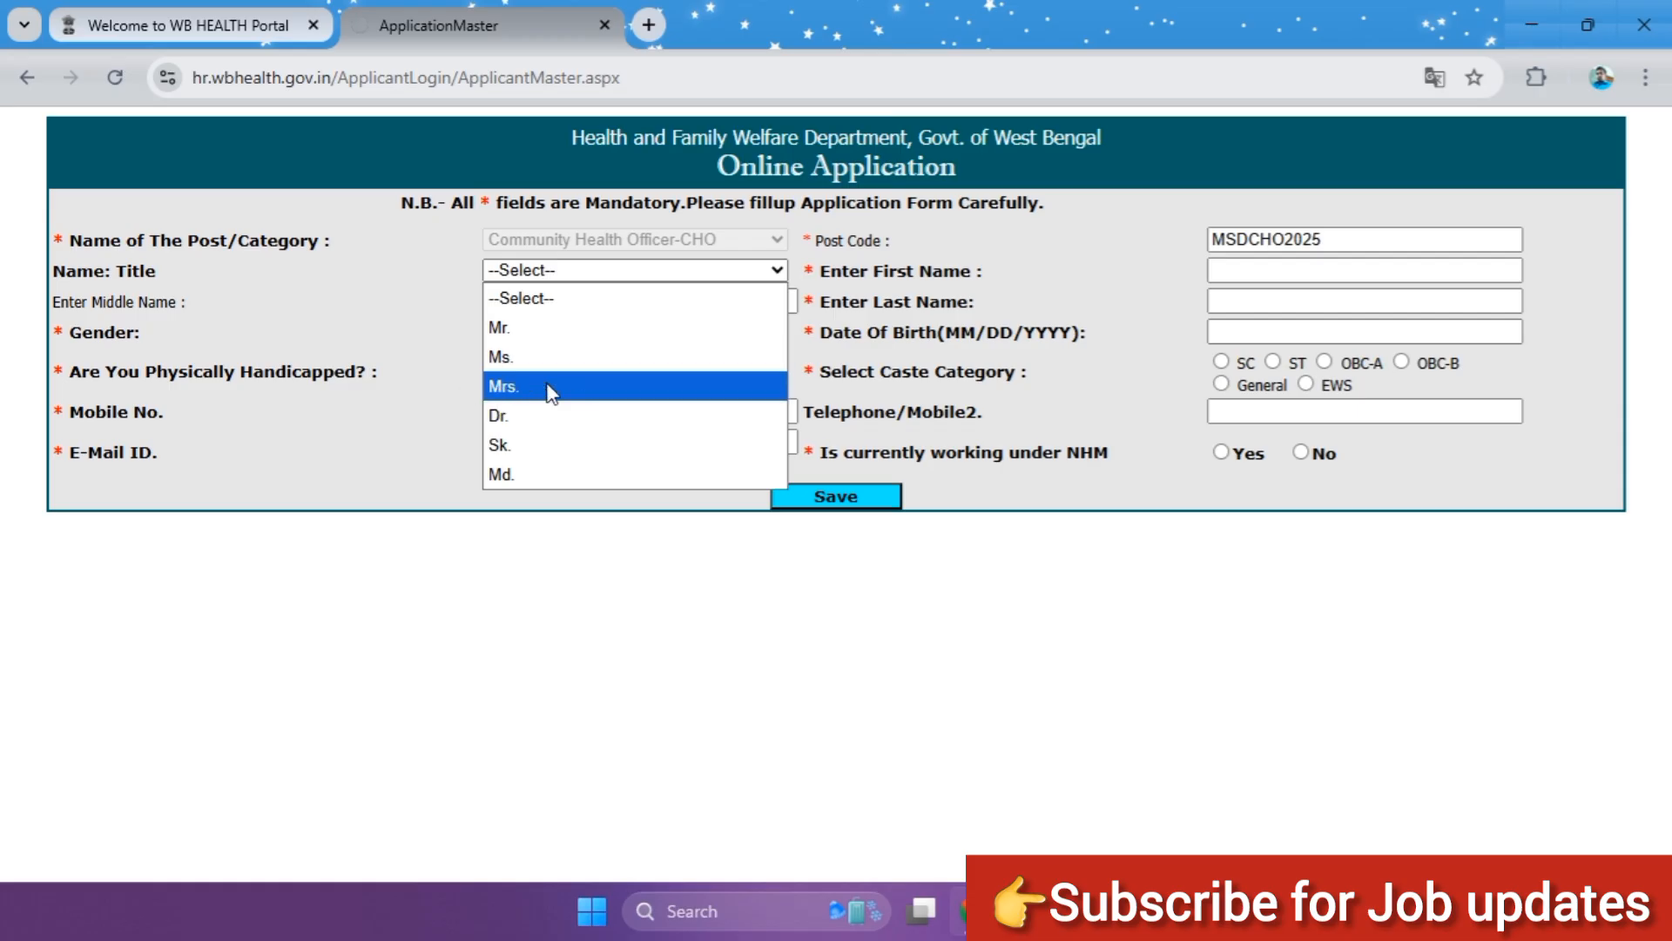
{"action": "left_click", "coordinate": [533, 331]}
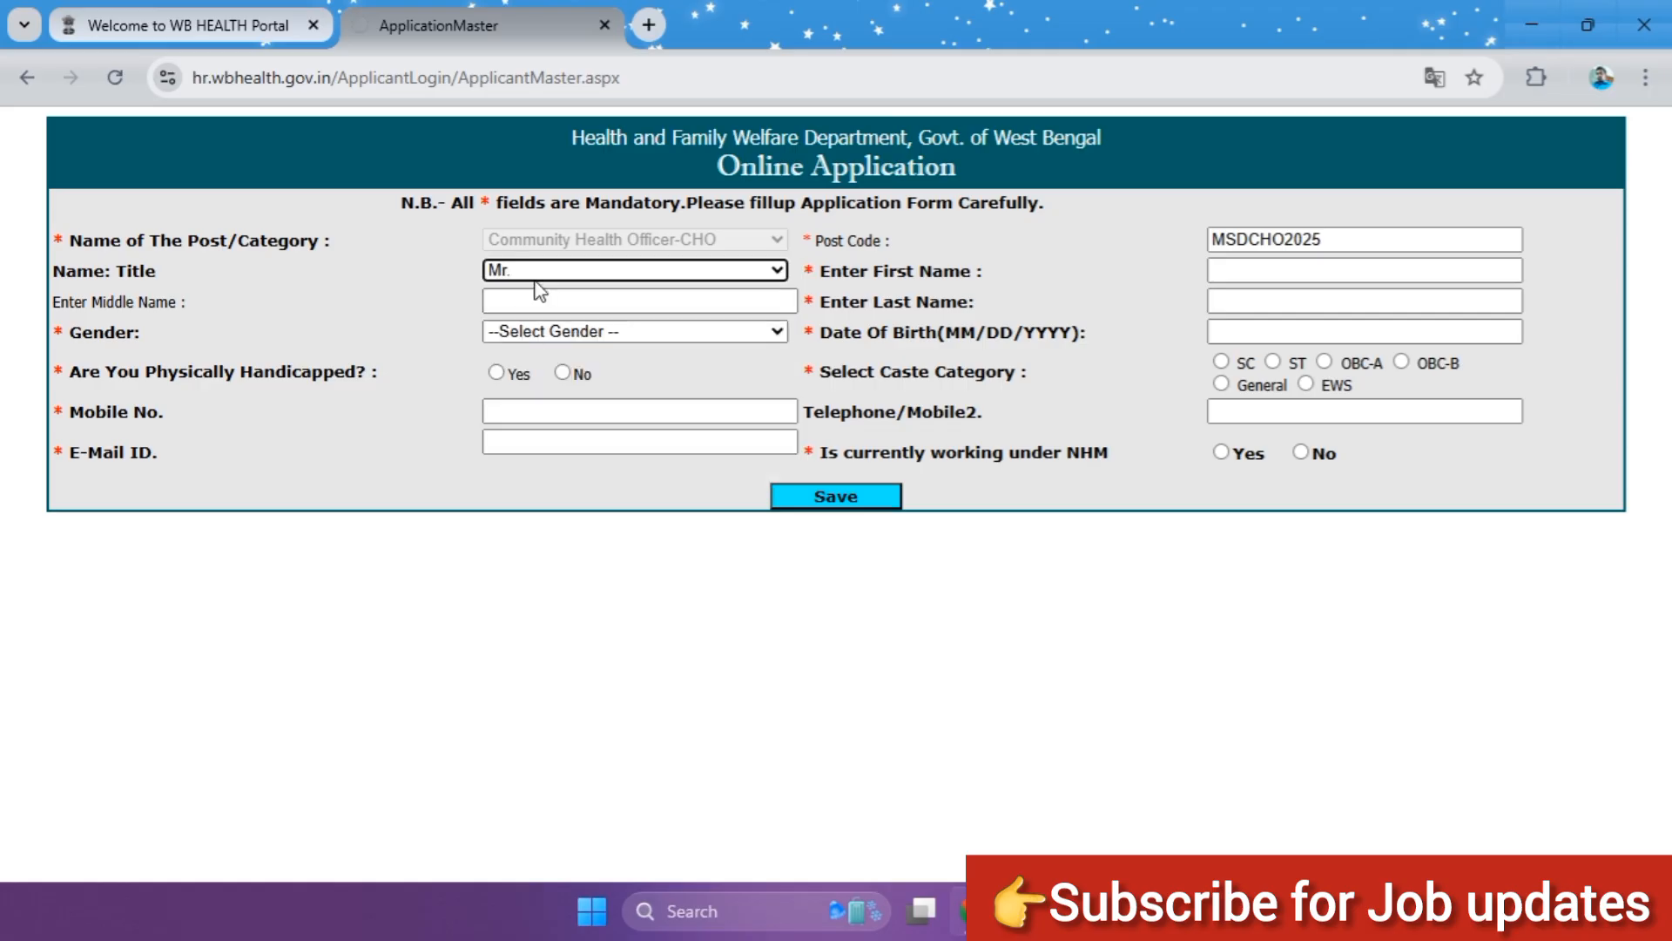
{"action": "left_click", "coordinate": [535, 277]}
{"action": "left_click", "coordinate": [523, 359]}
Step: Pass through the first, last and middle name fields without filling them in and set the gender to Female
{"action": "left_click", "coordinate": [1265, 268]}
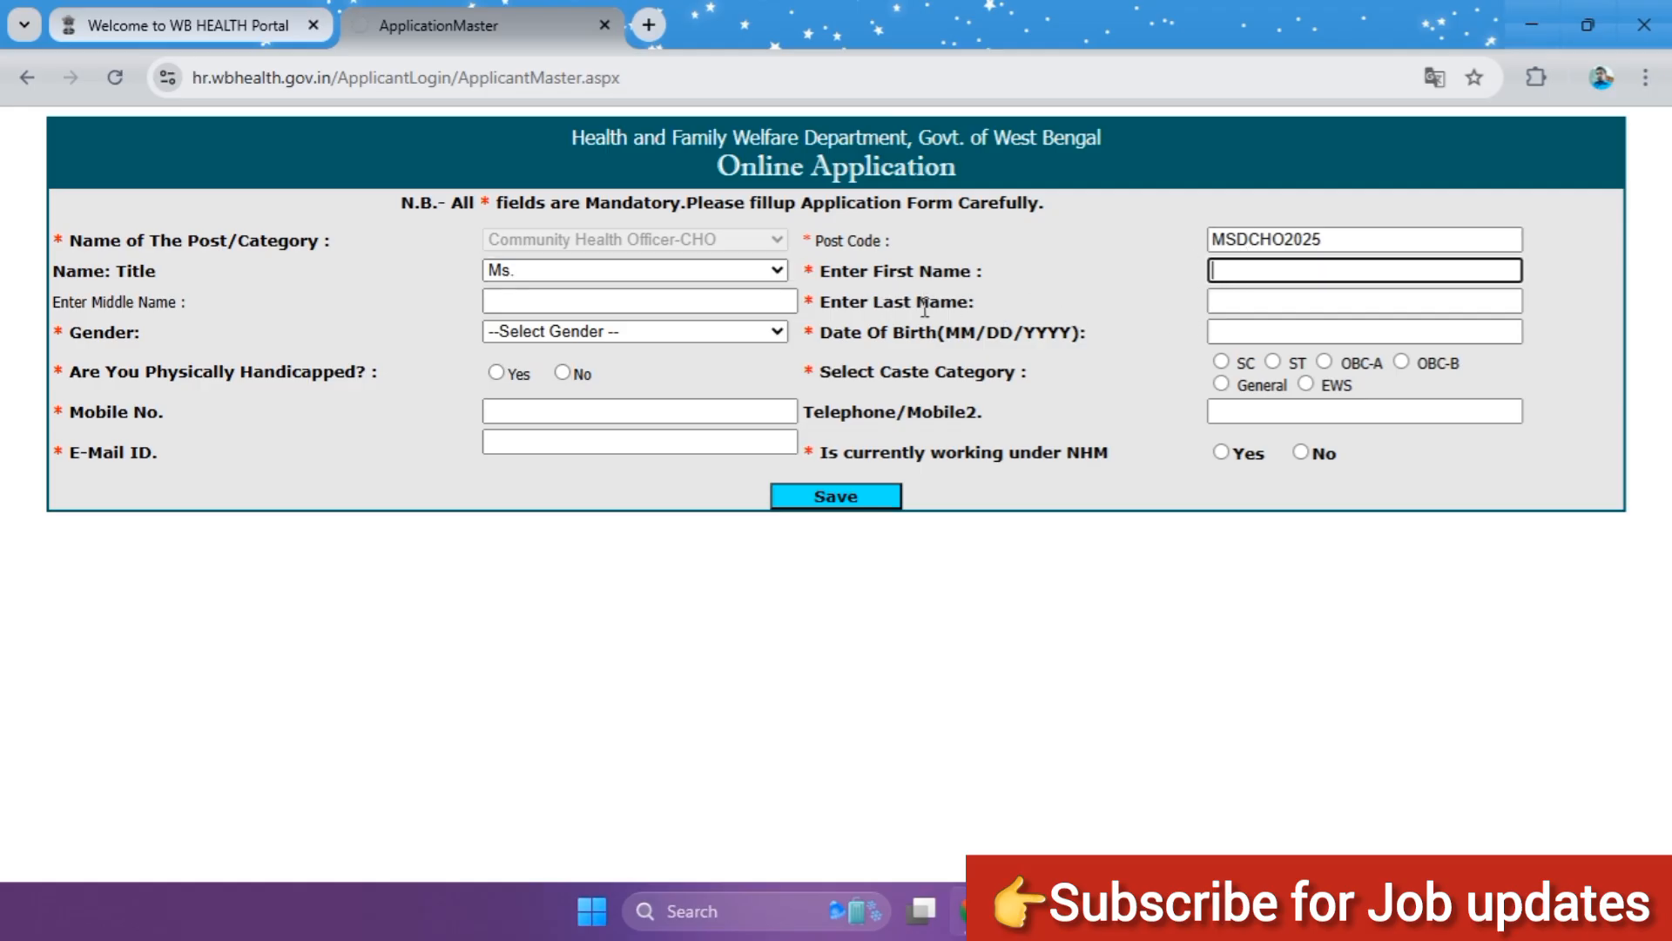
{"action": "left_click", "coordinate": [1291, 304]}
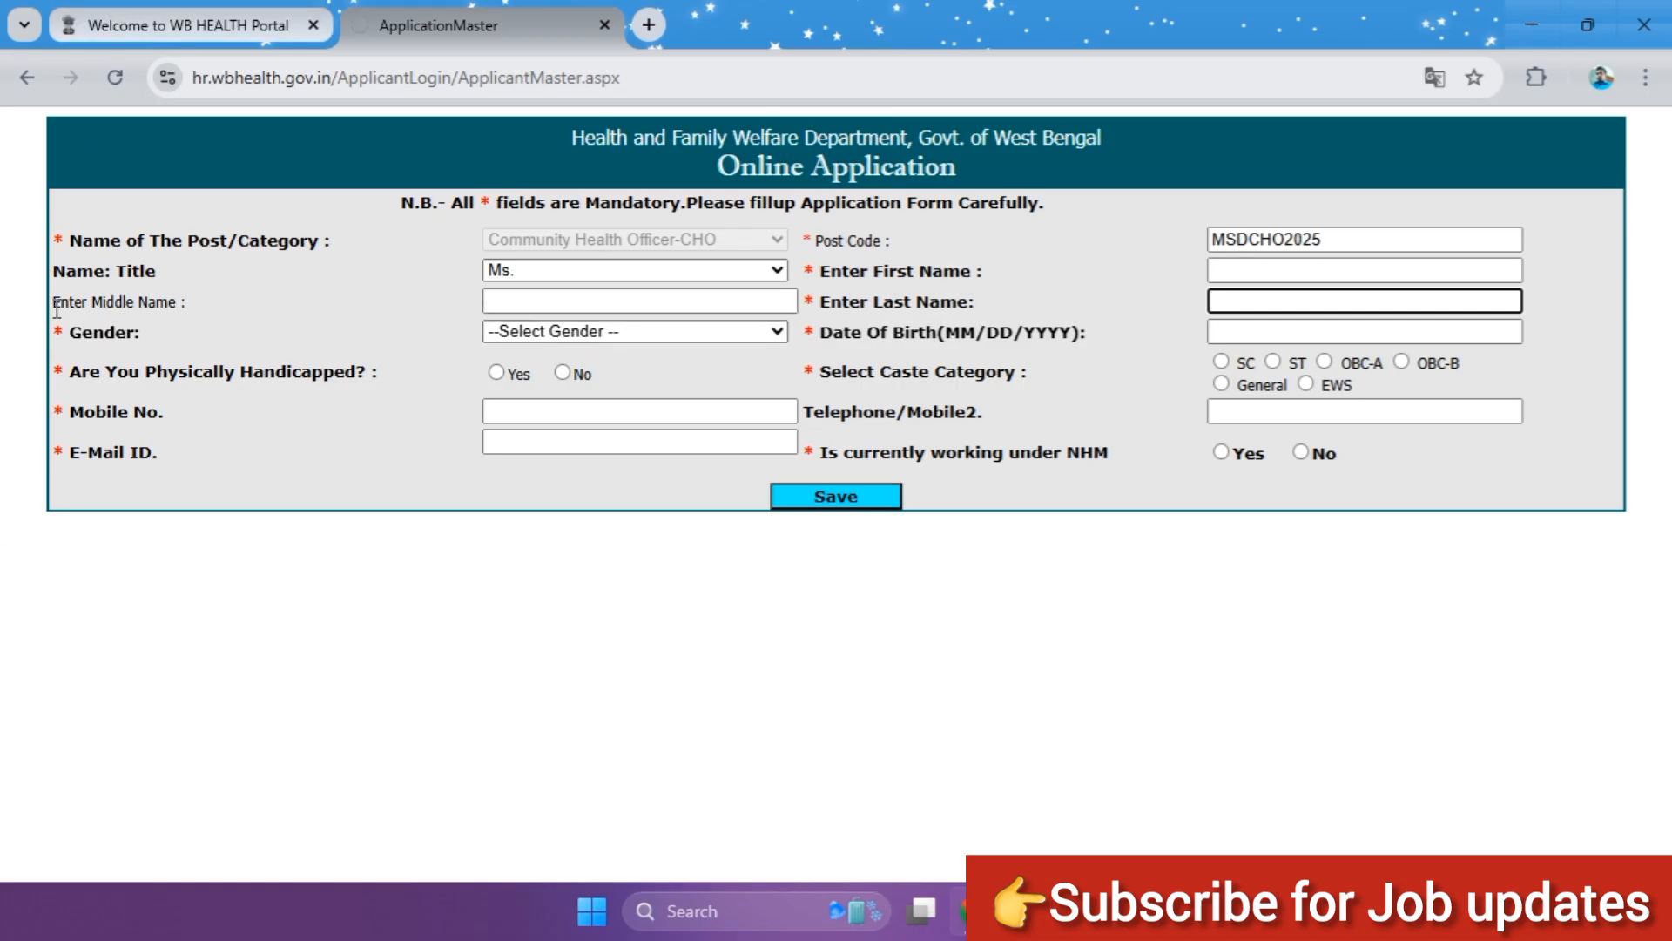
{"action": "left_click", "coordinate": [499, 300]}
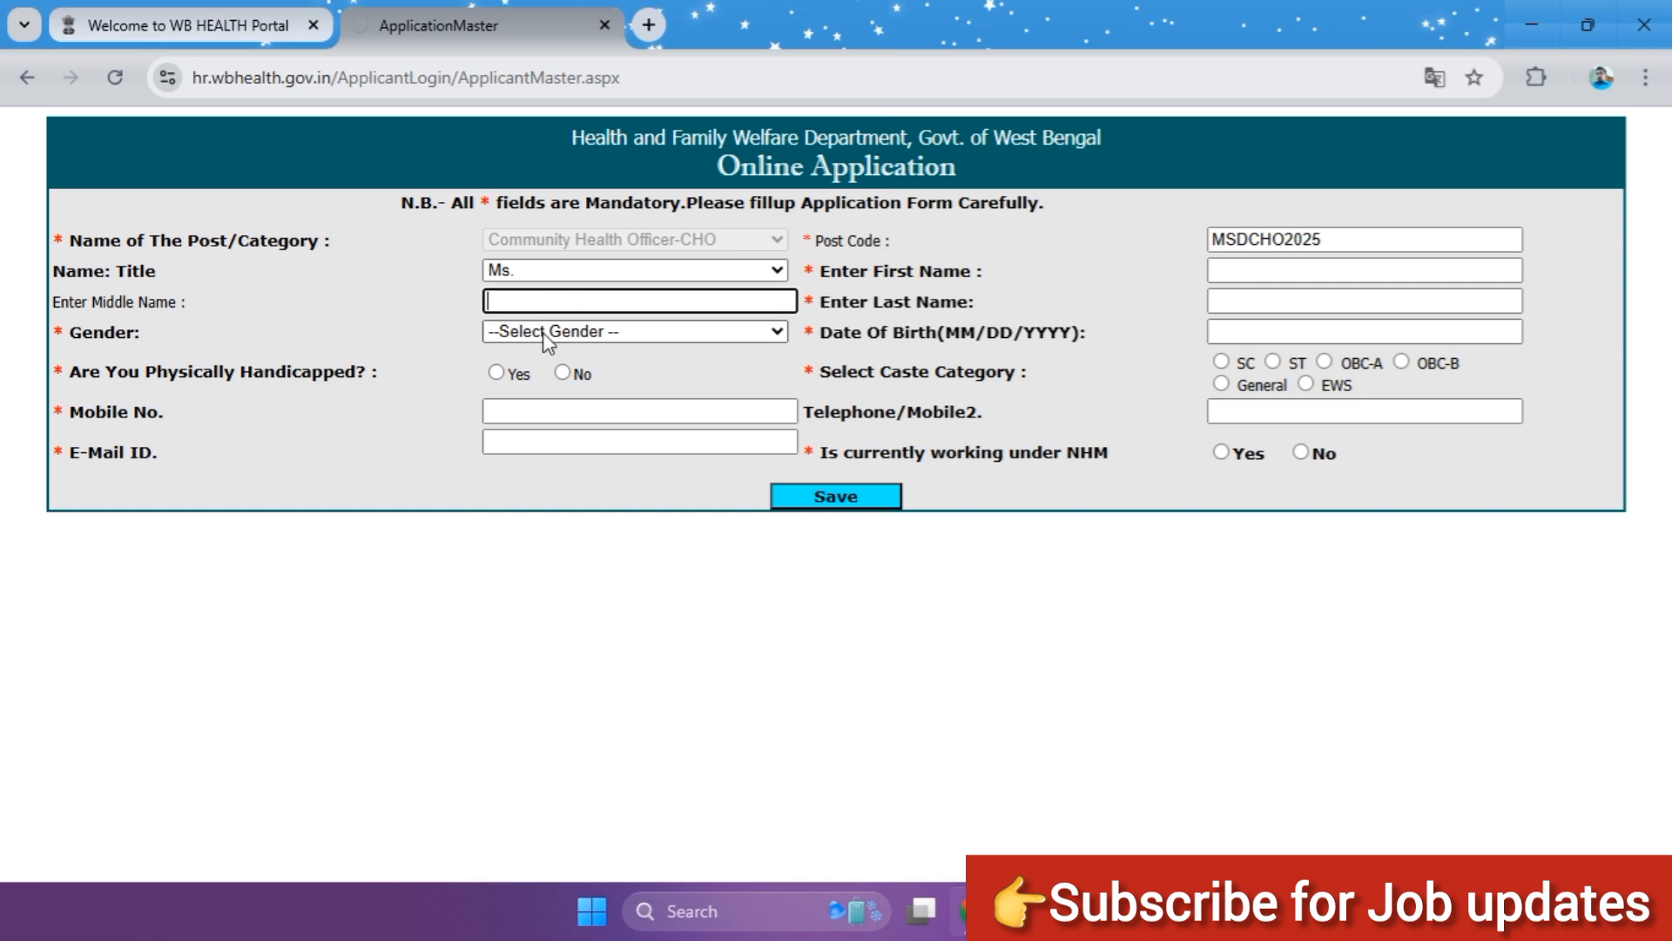
{"action": "left_click", "coordinate": [546, 332]}
{"action": "left_click", "coordinate": [537, 411]}
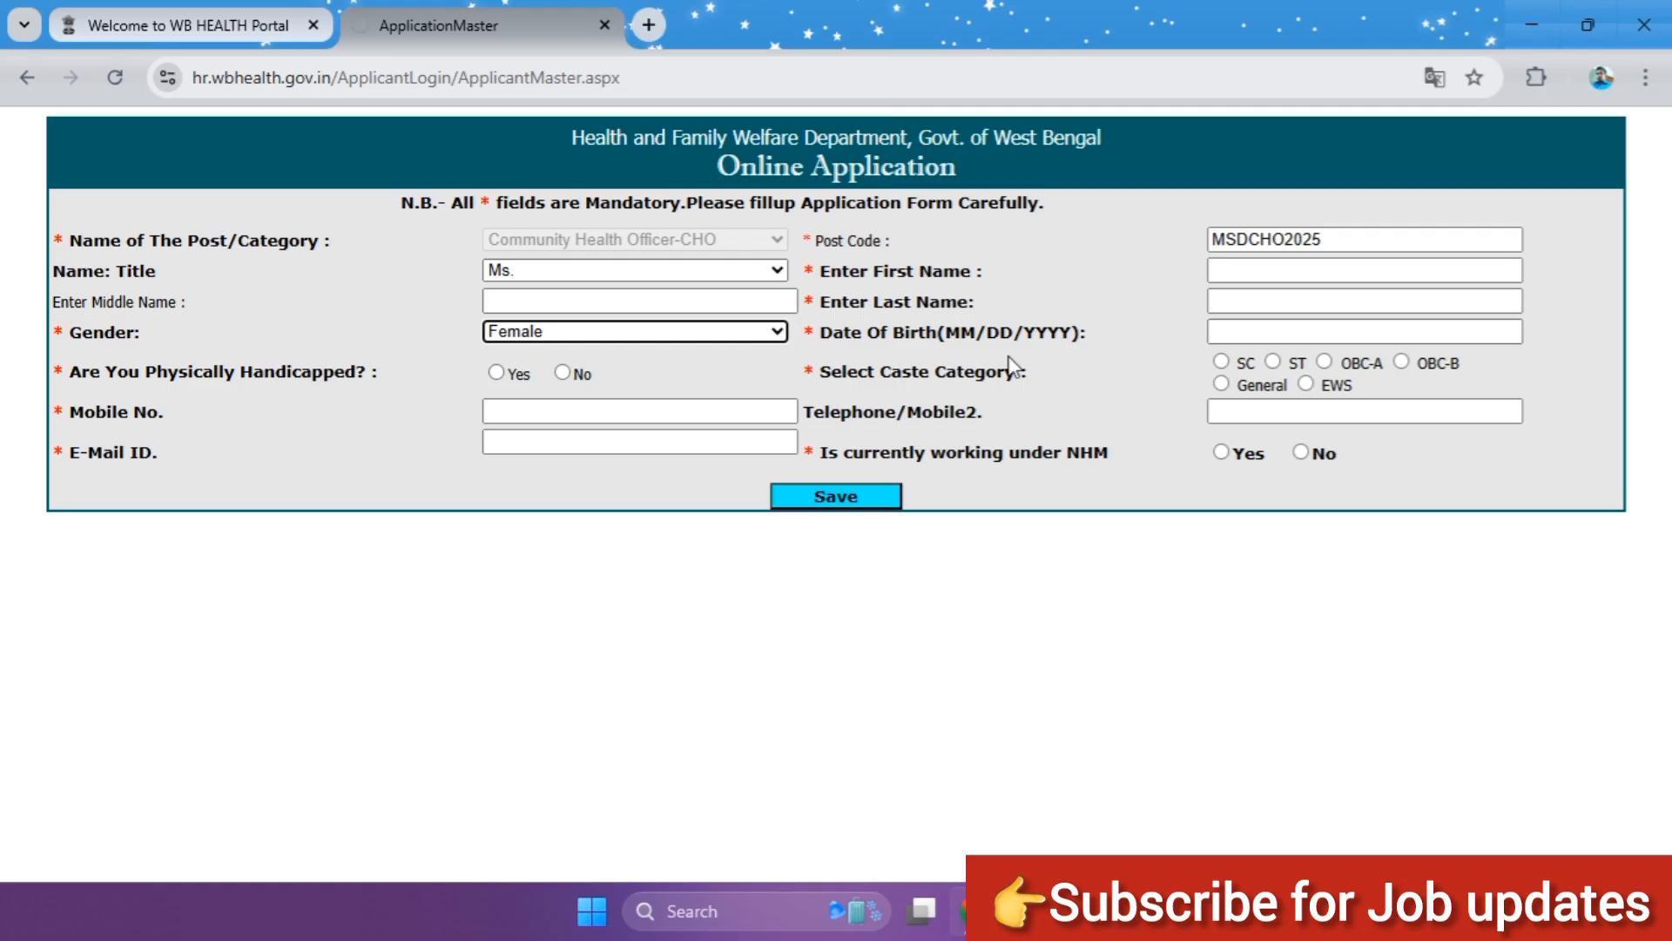
Step: Choose the applicant's date of birth from the calendar, picking the year, month and day
{"action": "left_click", "coordinate": [1298, 330]}
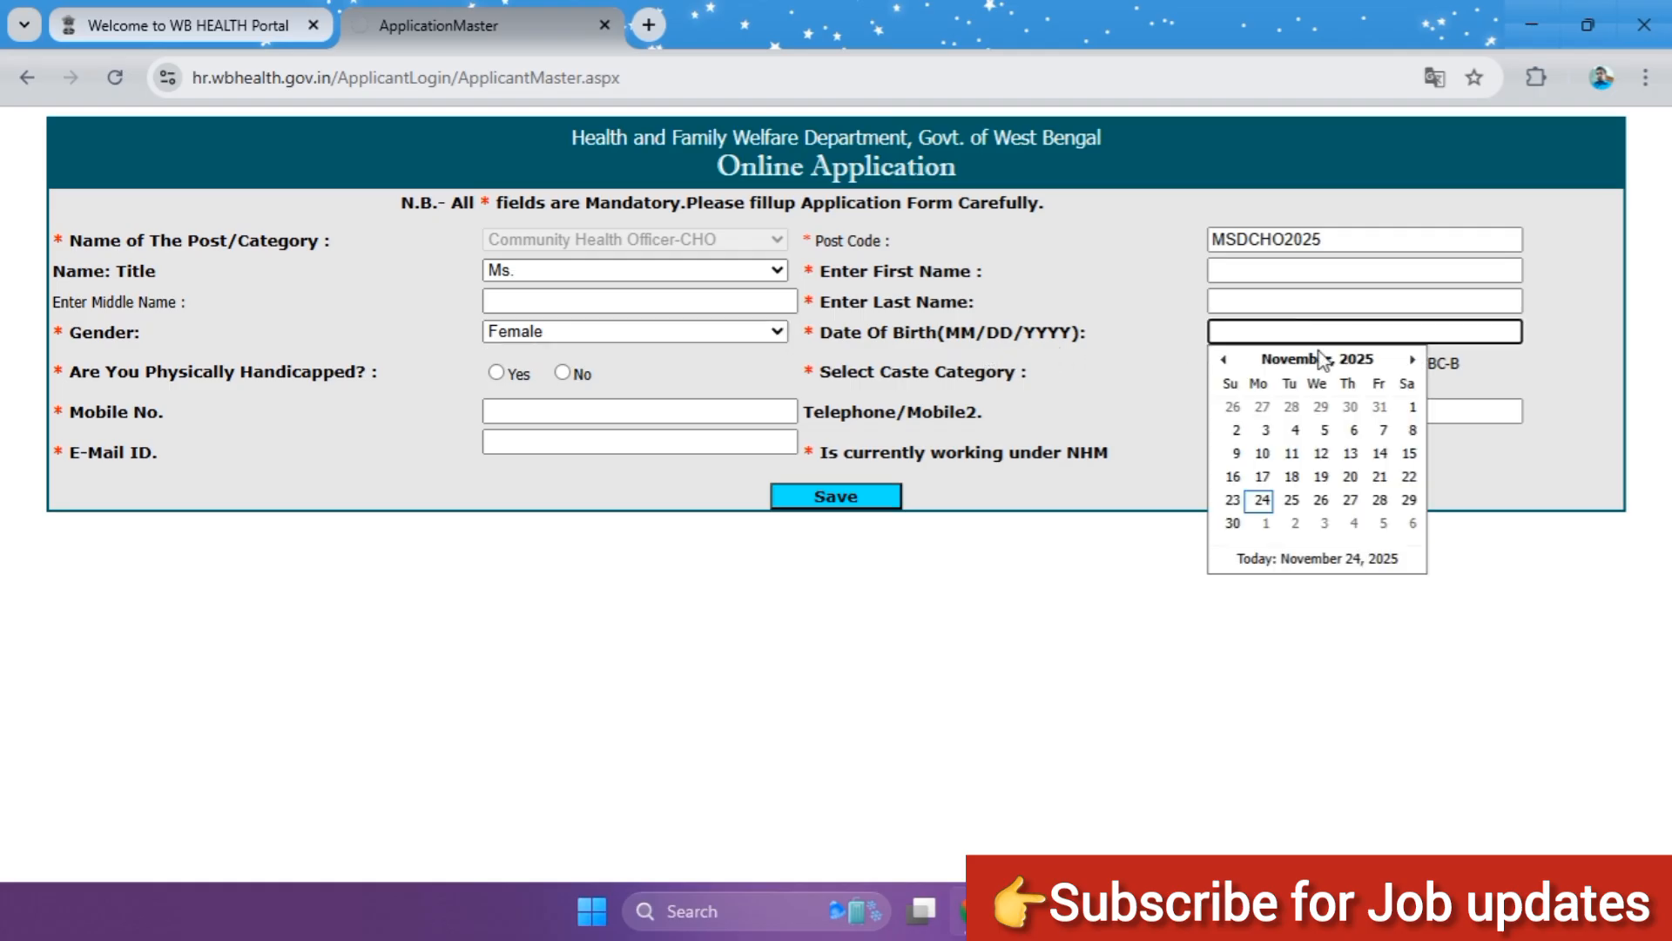
{"action": "left_click", "coordinate": [1320, 360]}
{"action": "left_click", "coordinate": [1320, 360]}
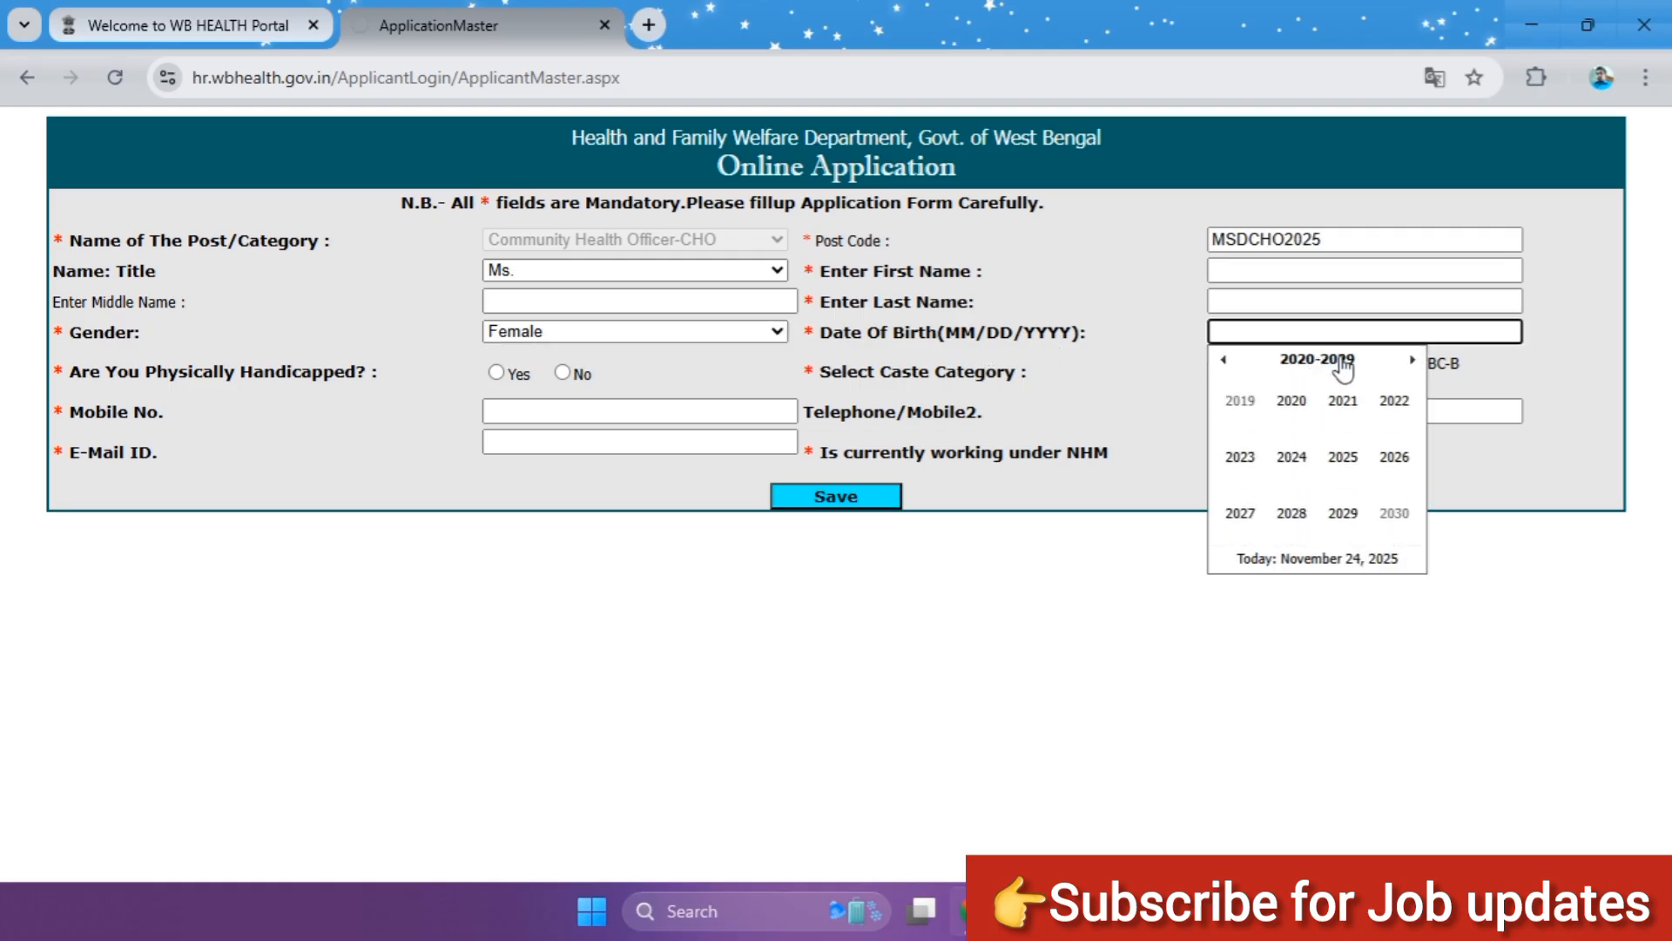
{"action": "left_click", "coordinate": [1226, 359]}
{"action": "left_click", "coordinate": [1225, 360]}
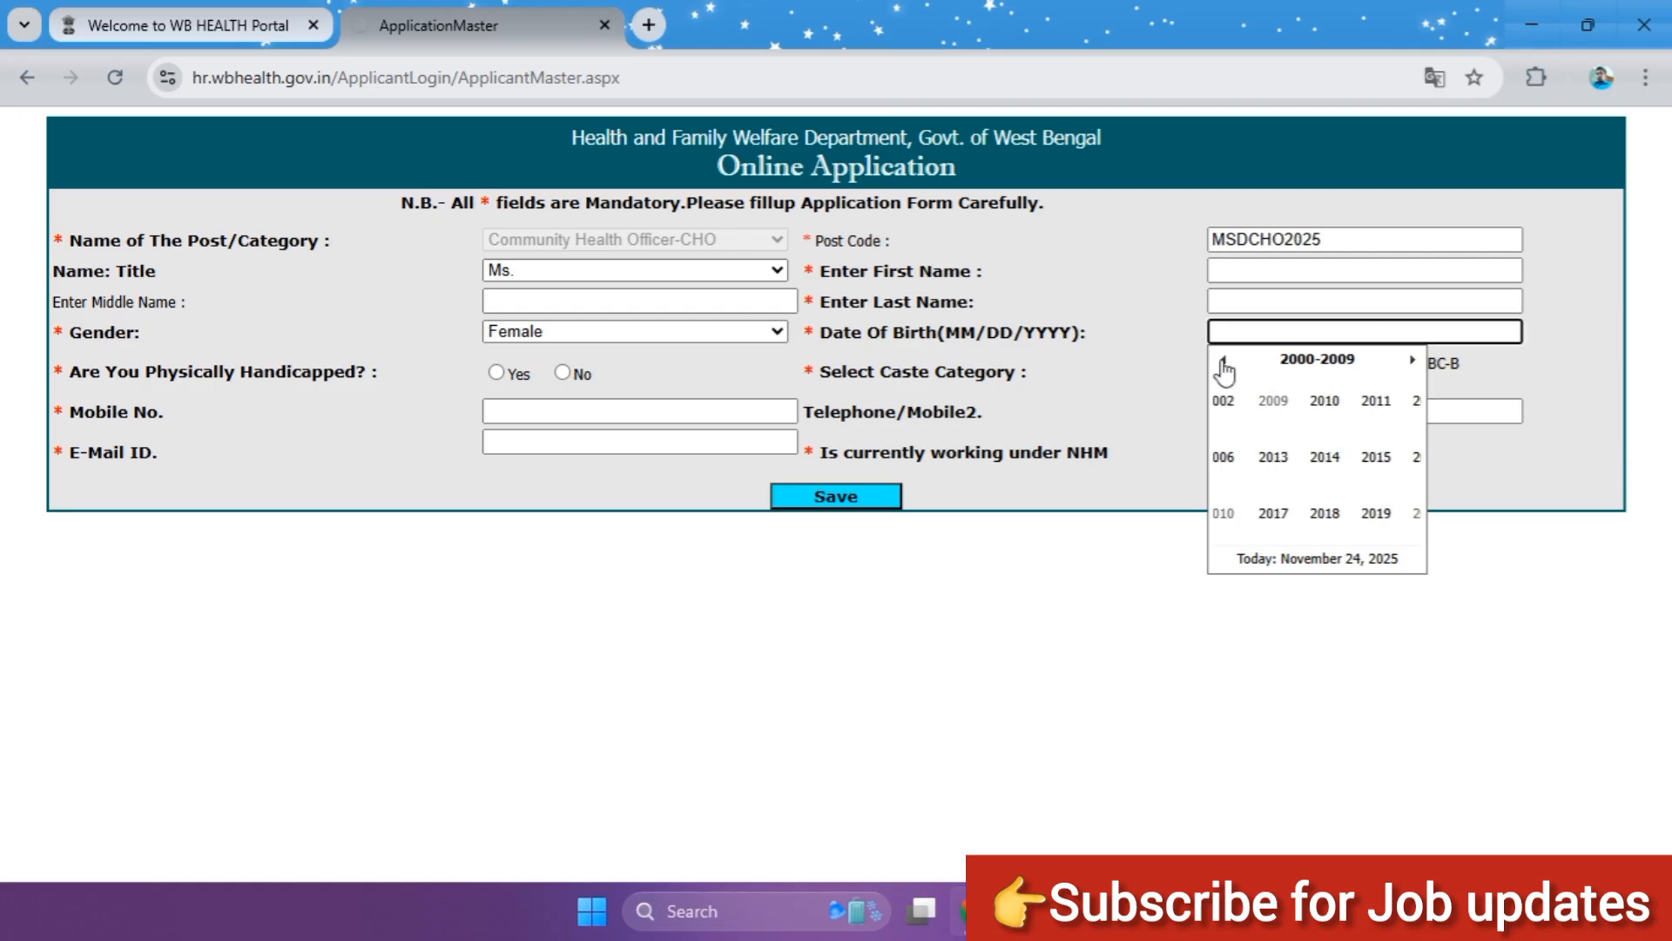
{"action": "left_click", "coordinate": [1223, 359]}
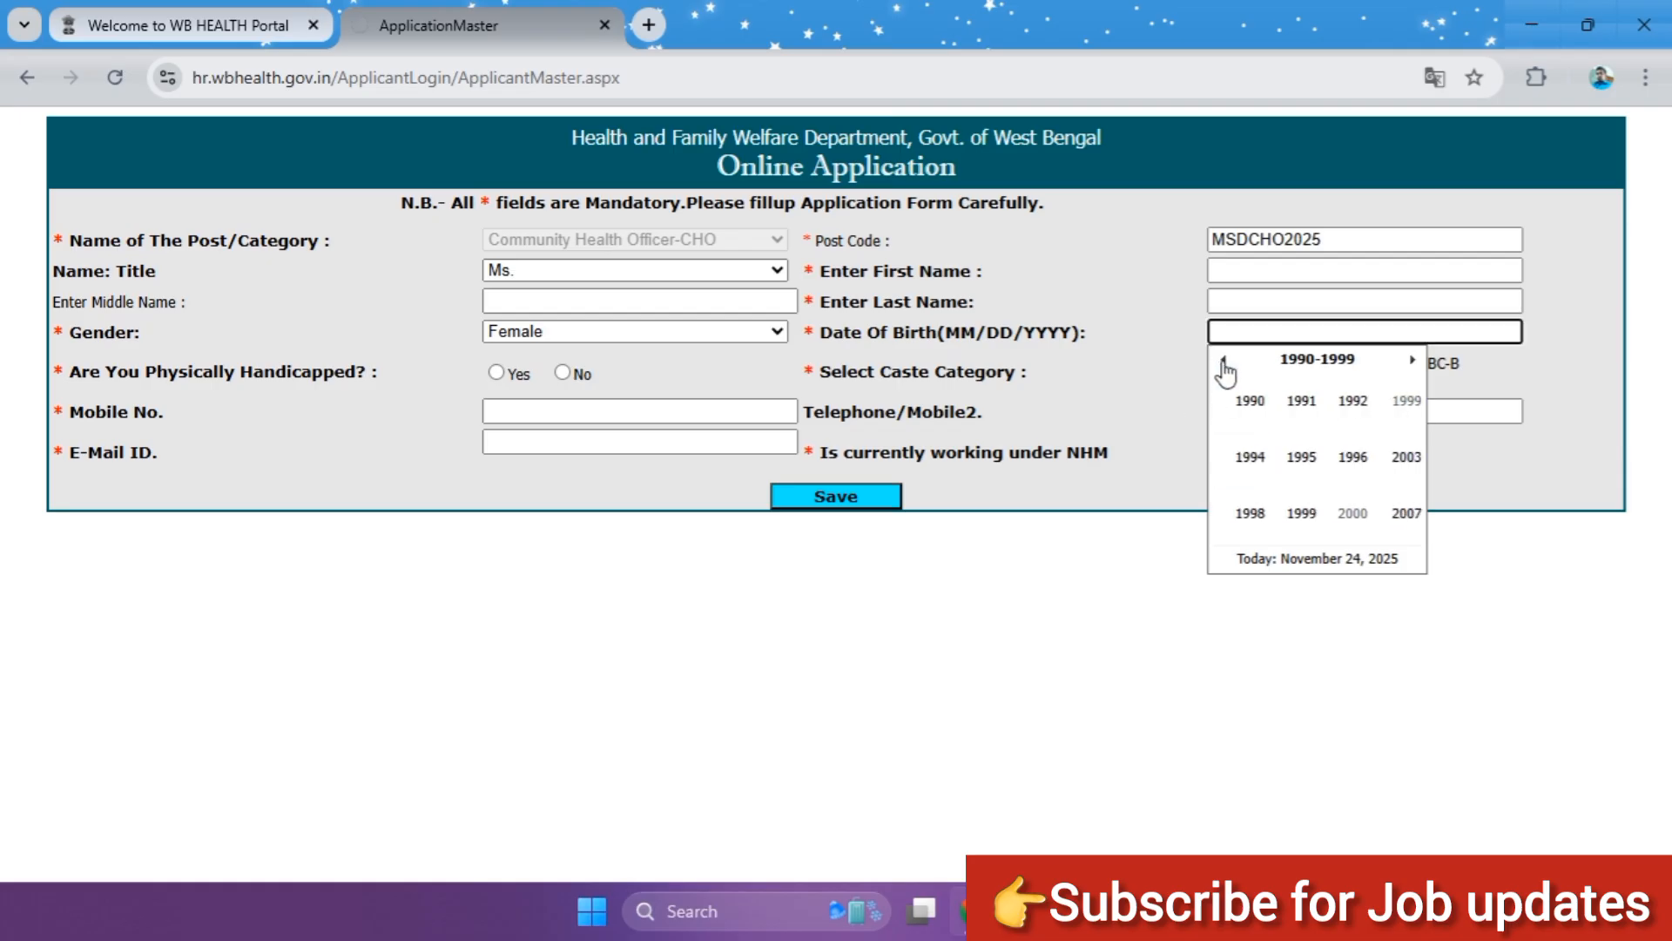
{"action": "left_click", "coordinate": [1306, 512]}
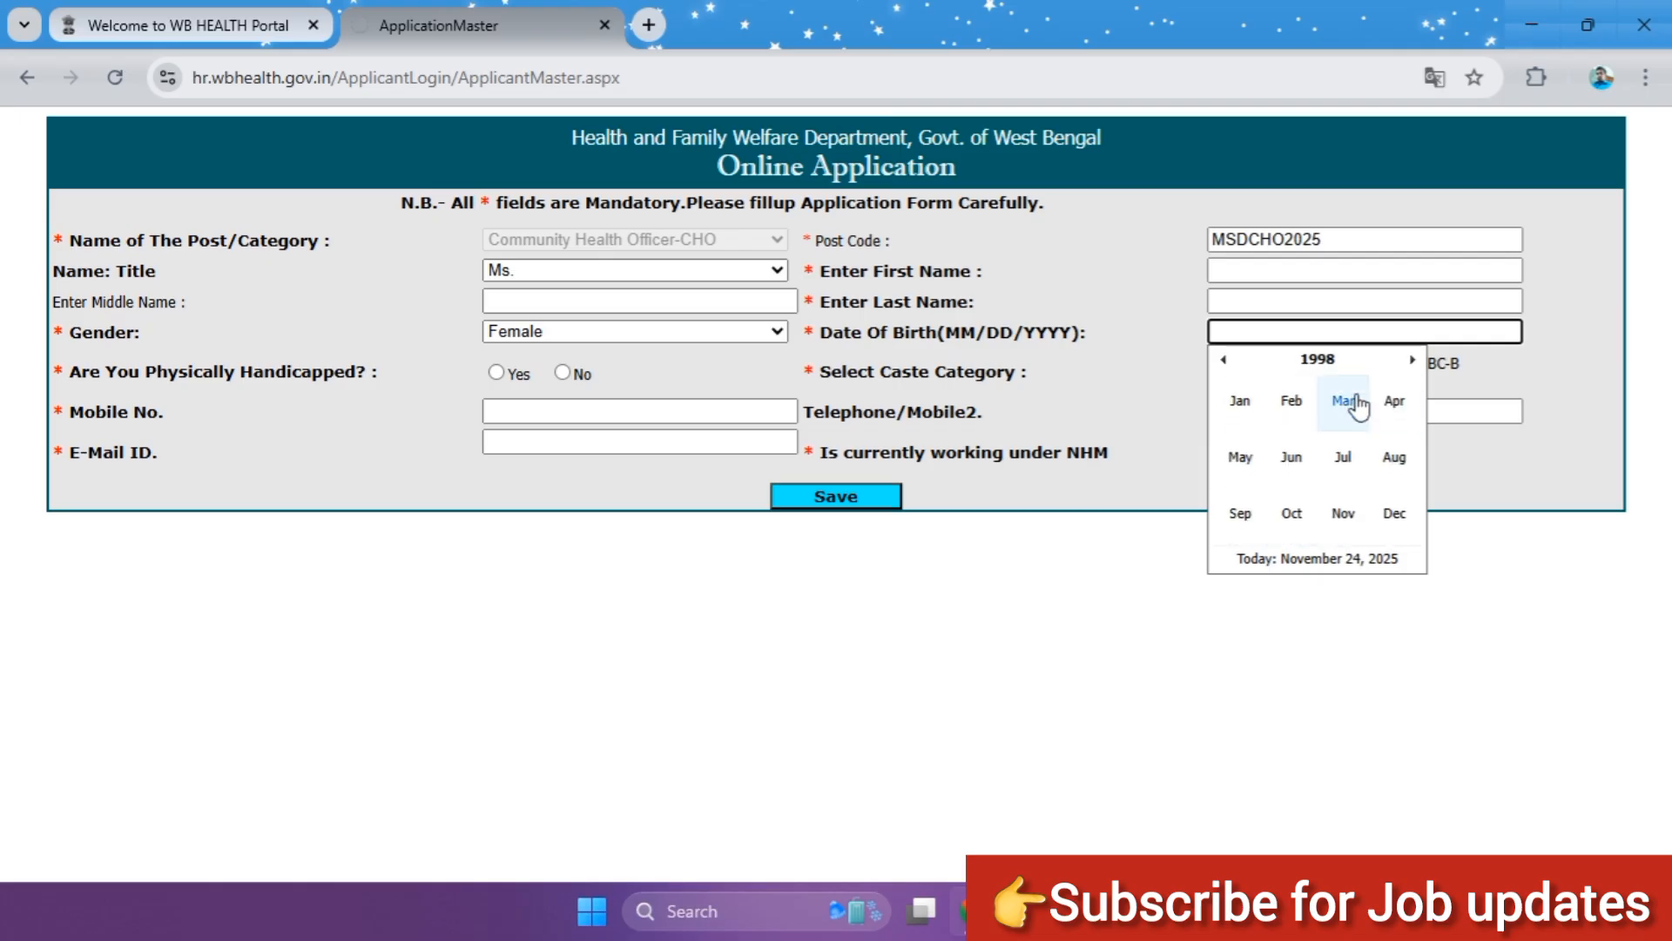
{"action": "left_click", "coordinate": [1395, 403]}
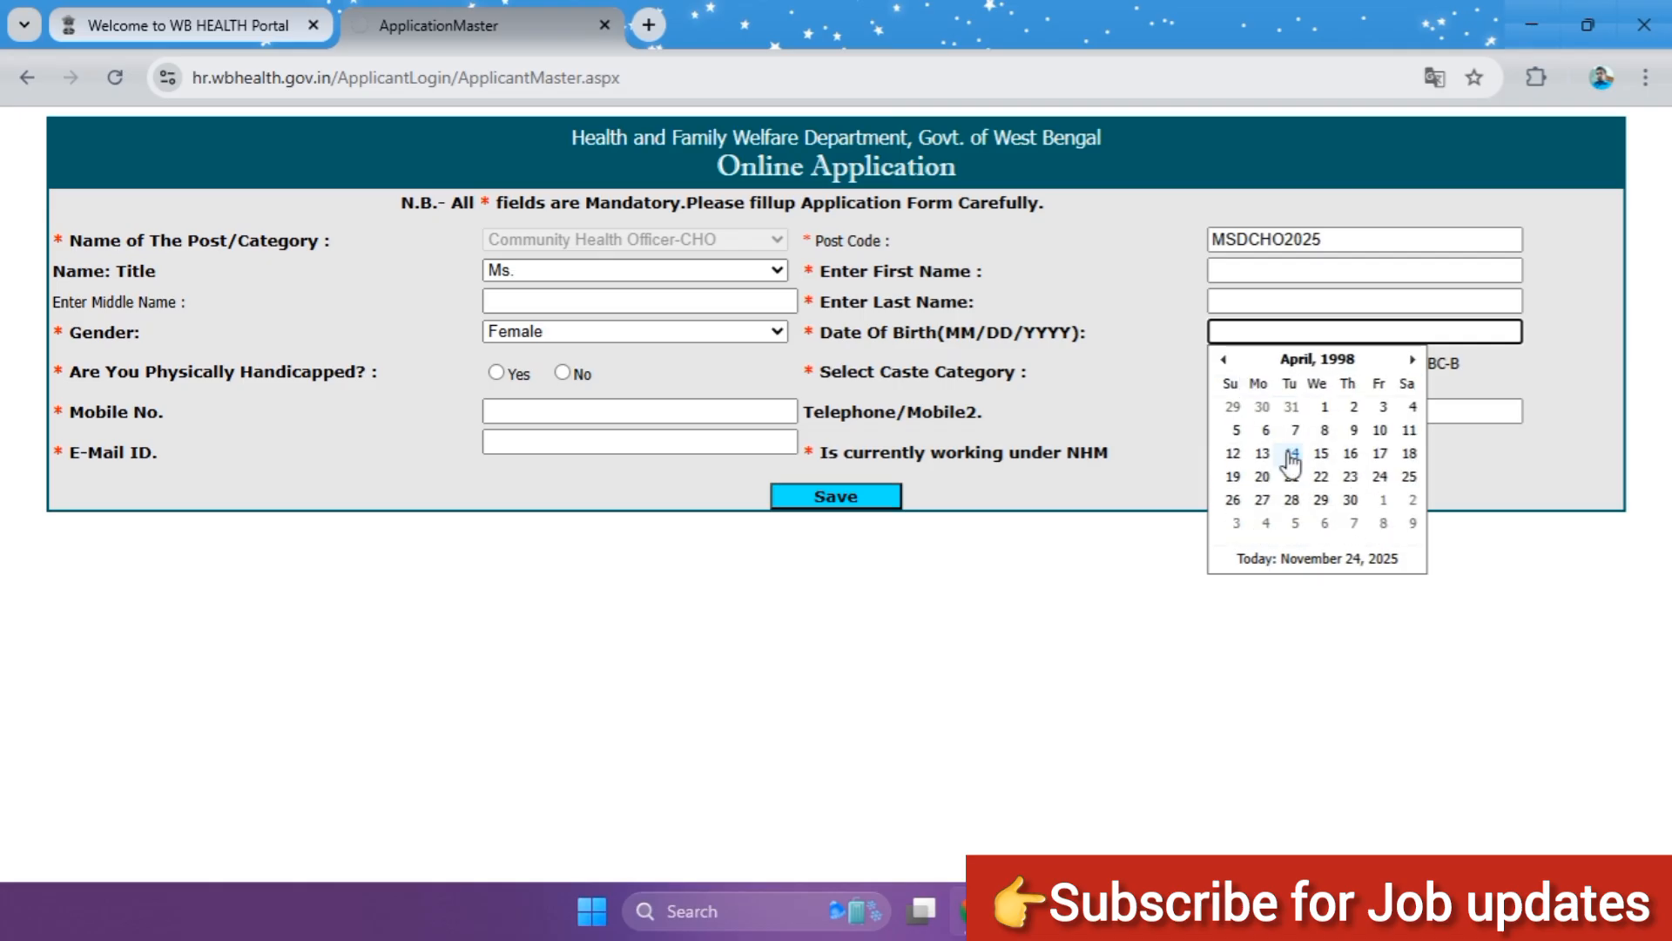
{"action": "left_click", "coordinate": [1291, 457]}
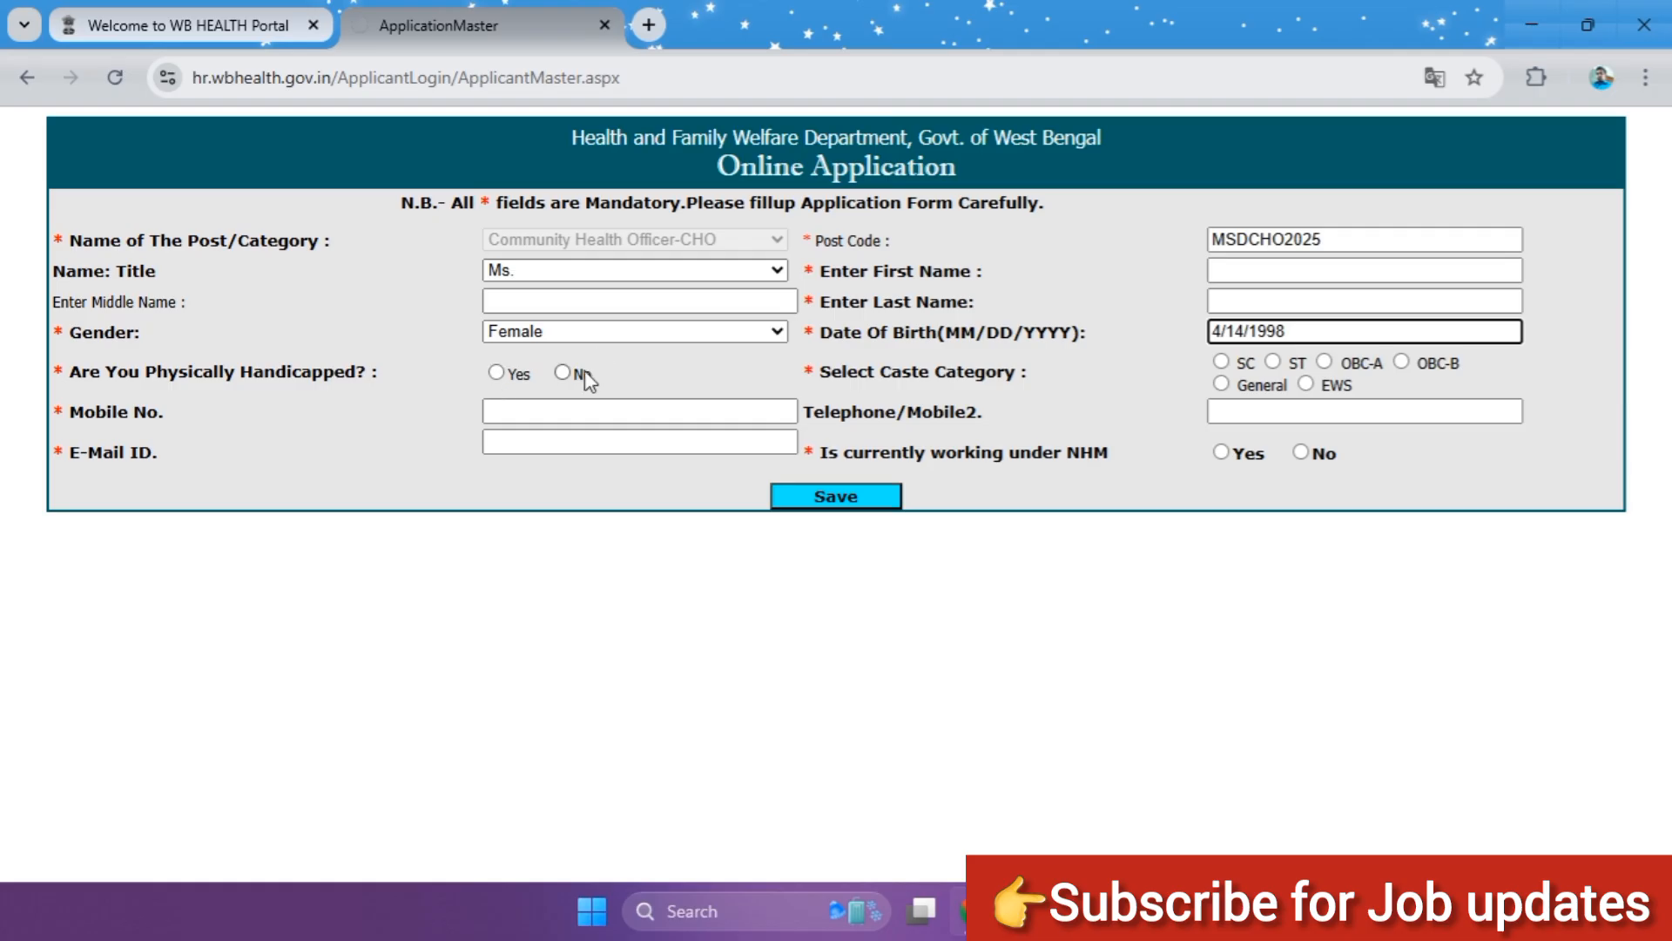
Step: Set physically handicapped to No and the caste category to SC, and place the cursor in the mobile number field
{"action": "left_click", "coordinate": [562, 373]}
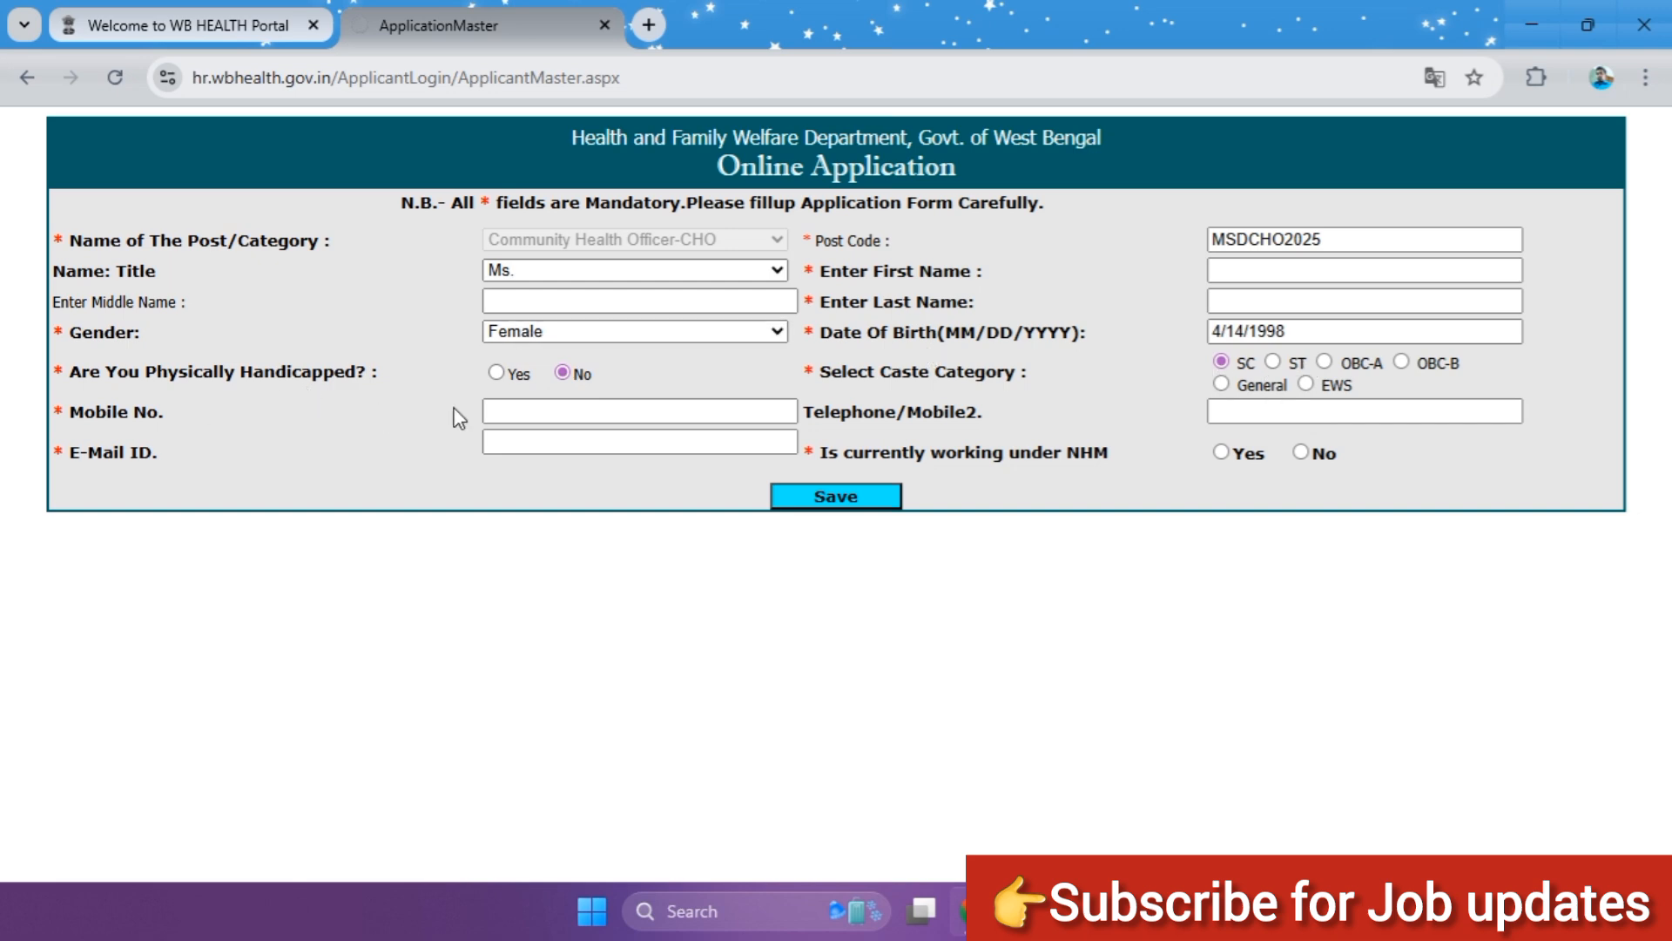
{"action": "left_click", "coordinate": [512, 411]}
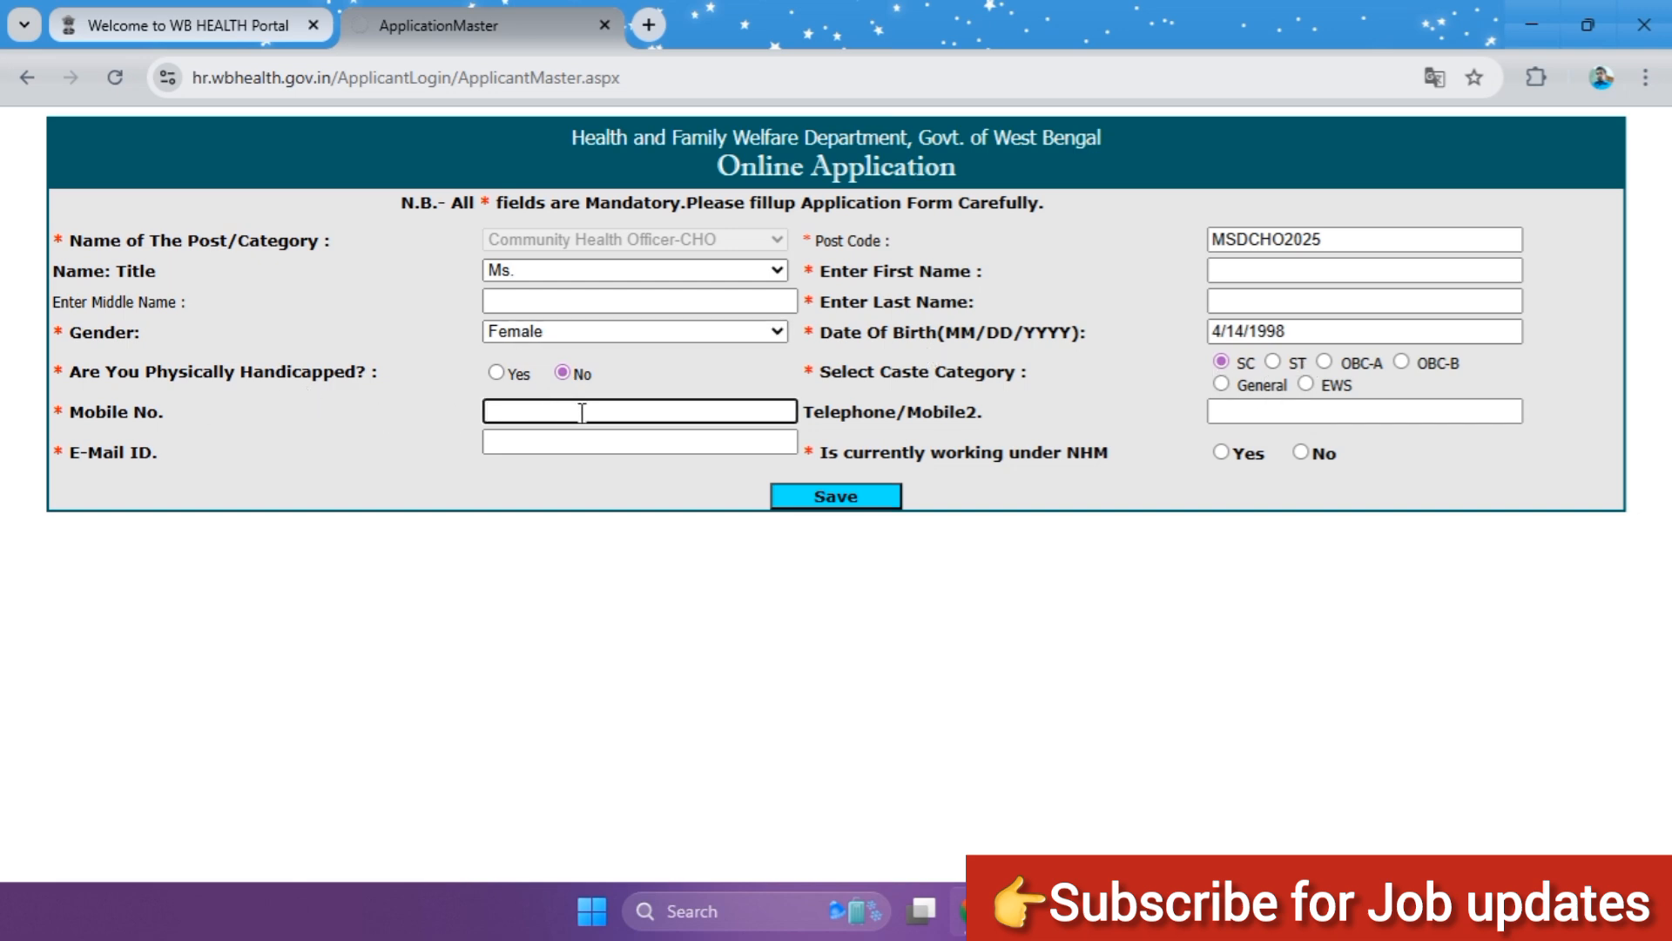
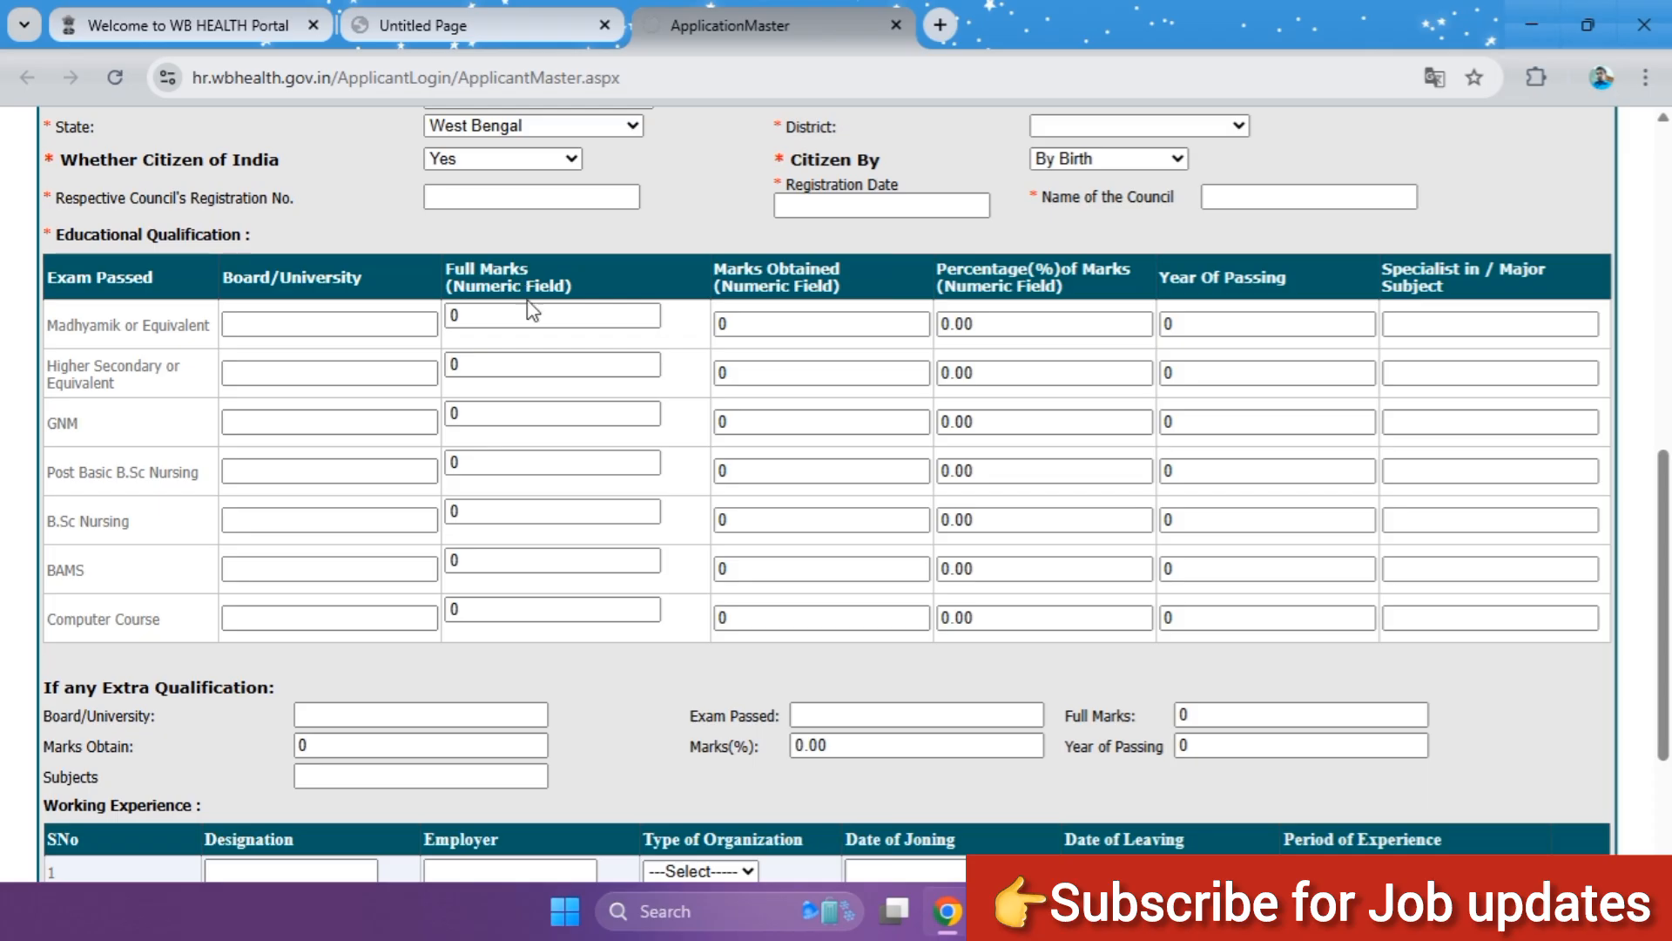
Step: Enter 700 as the full marks and 400 as the marks obtained for Madhyamik or Equivalent
{"action": "left_click", "coordinate": [494, 317]}
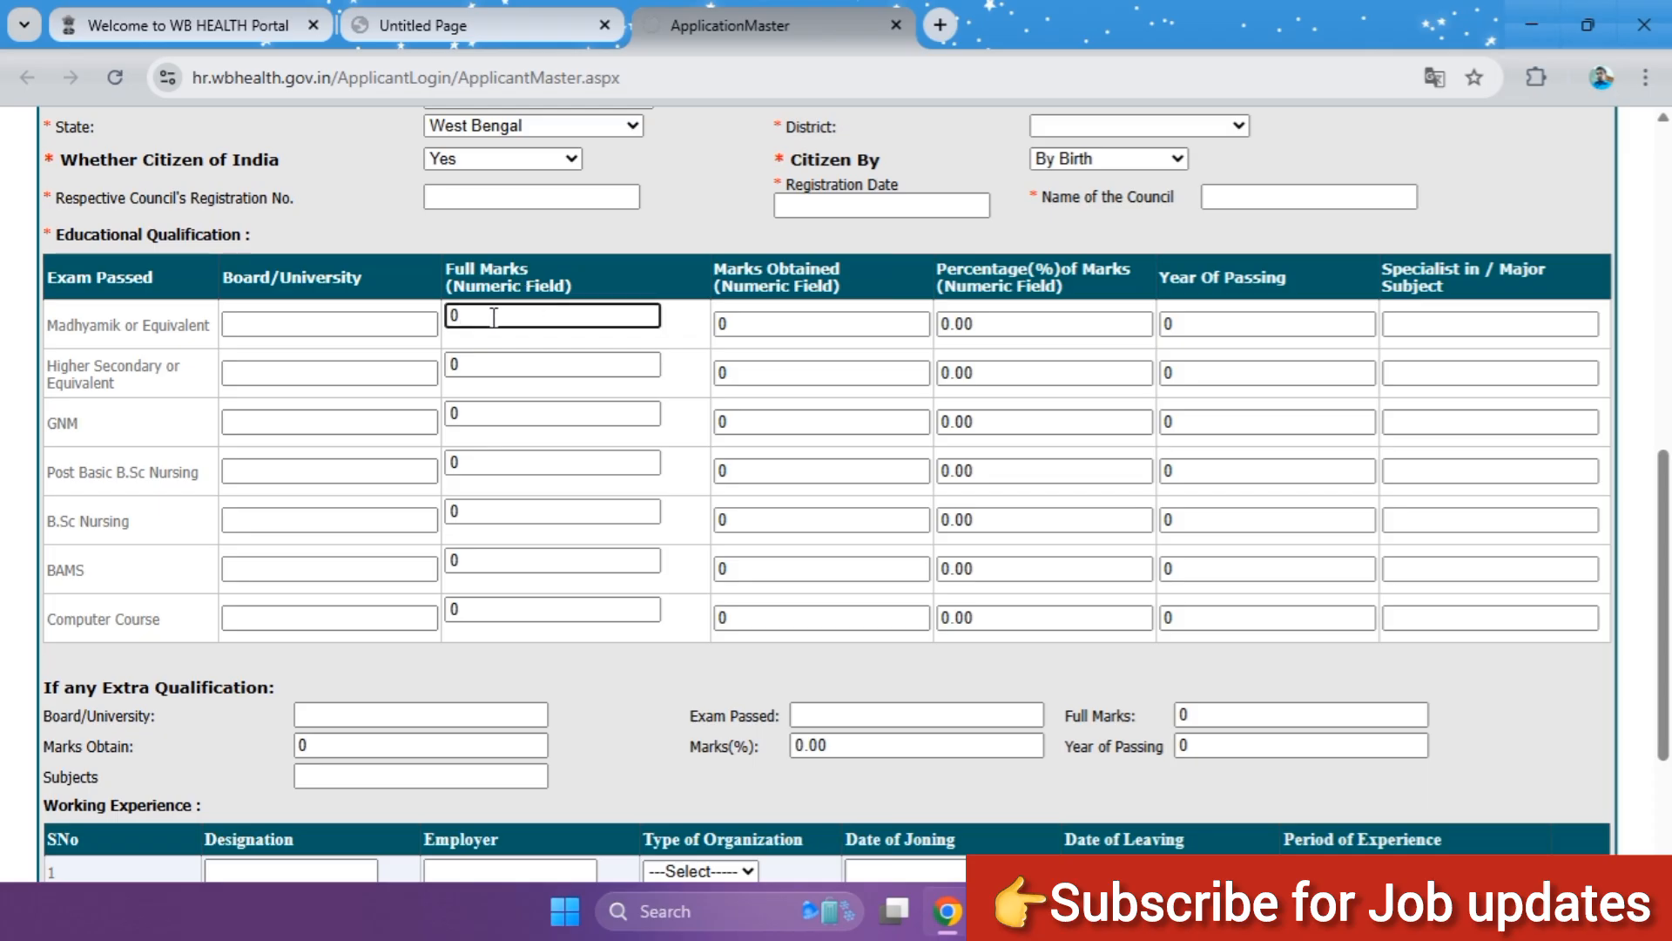
{"action": "key", "text": "BackSpace"}
{"action": "type", "text": "700"}
{"action": "left_click", "coordinate": [778, 323]}
{"action": "key", "text": "BackSpace"}
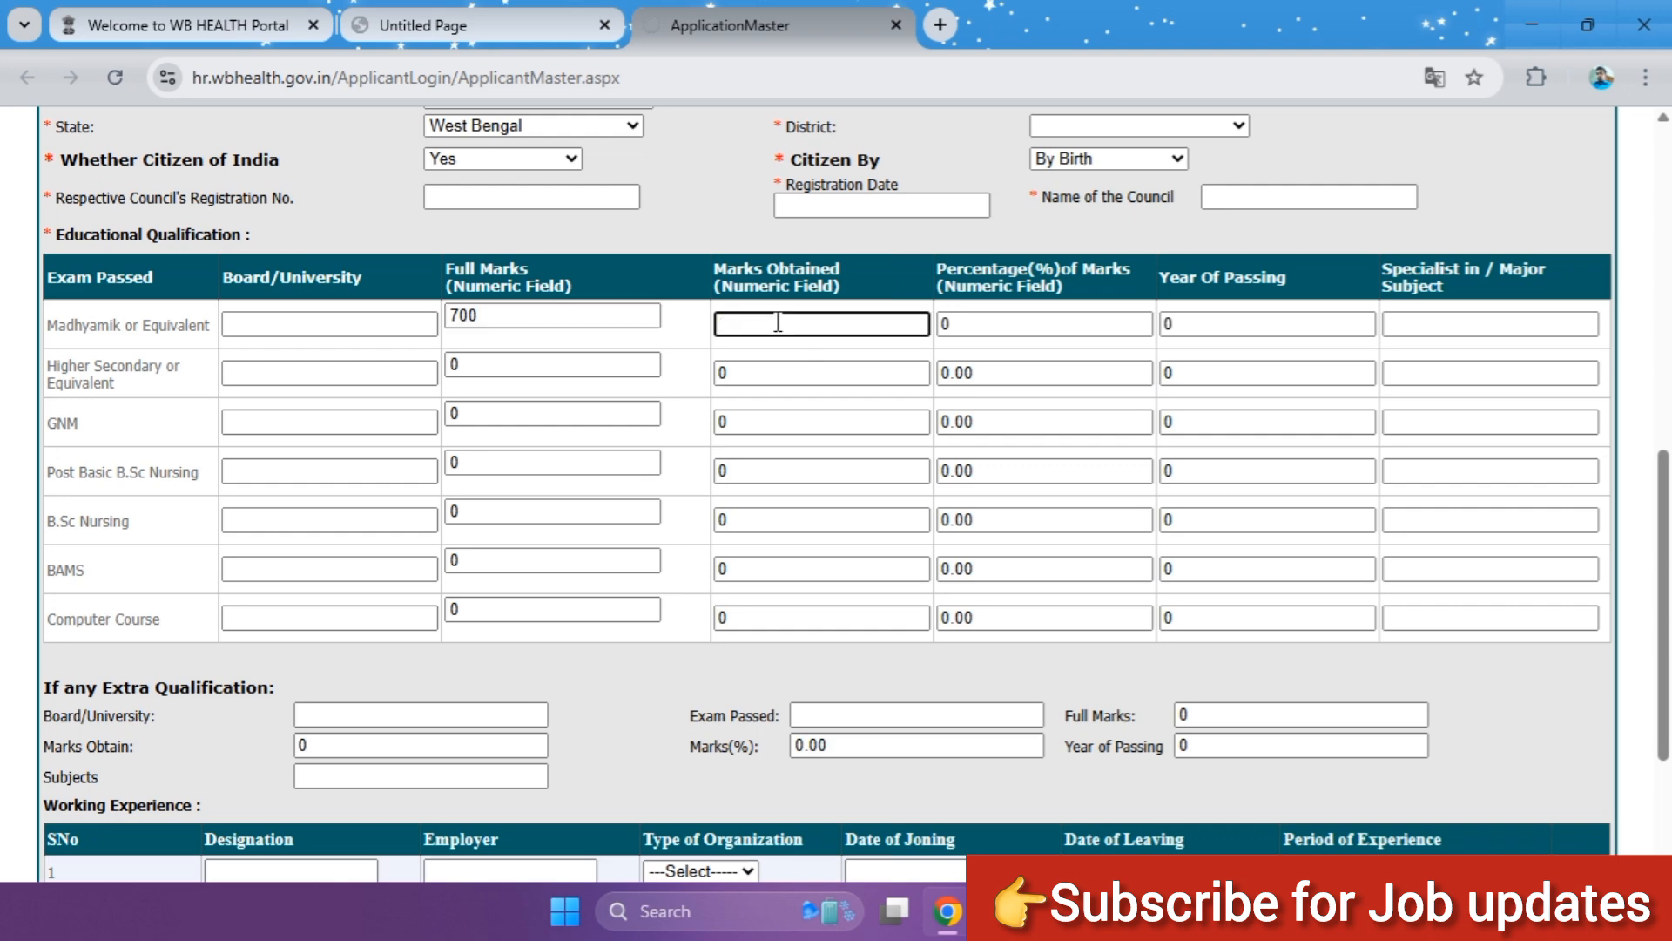
{"action": "type", "text": "400"}
{"action": "key", "text": "Tab"}
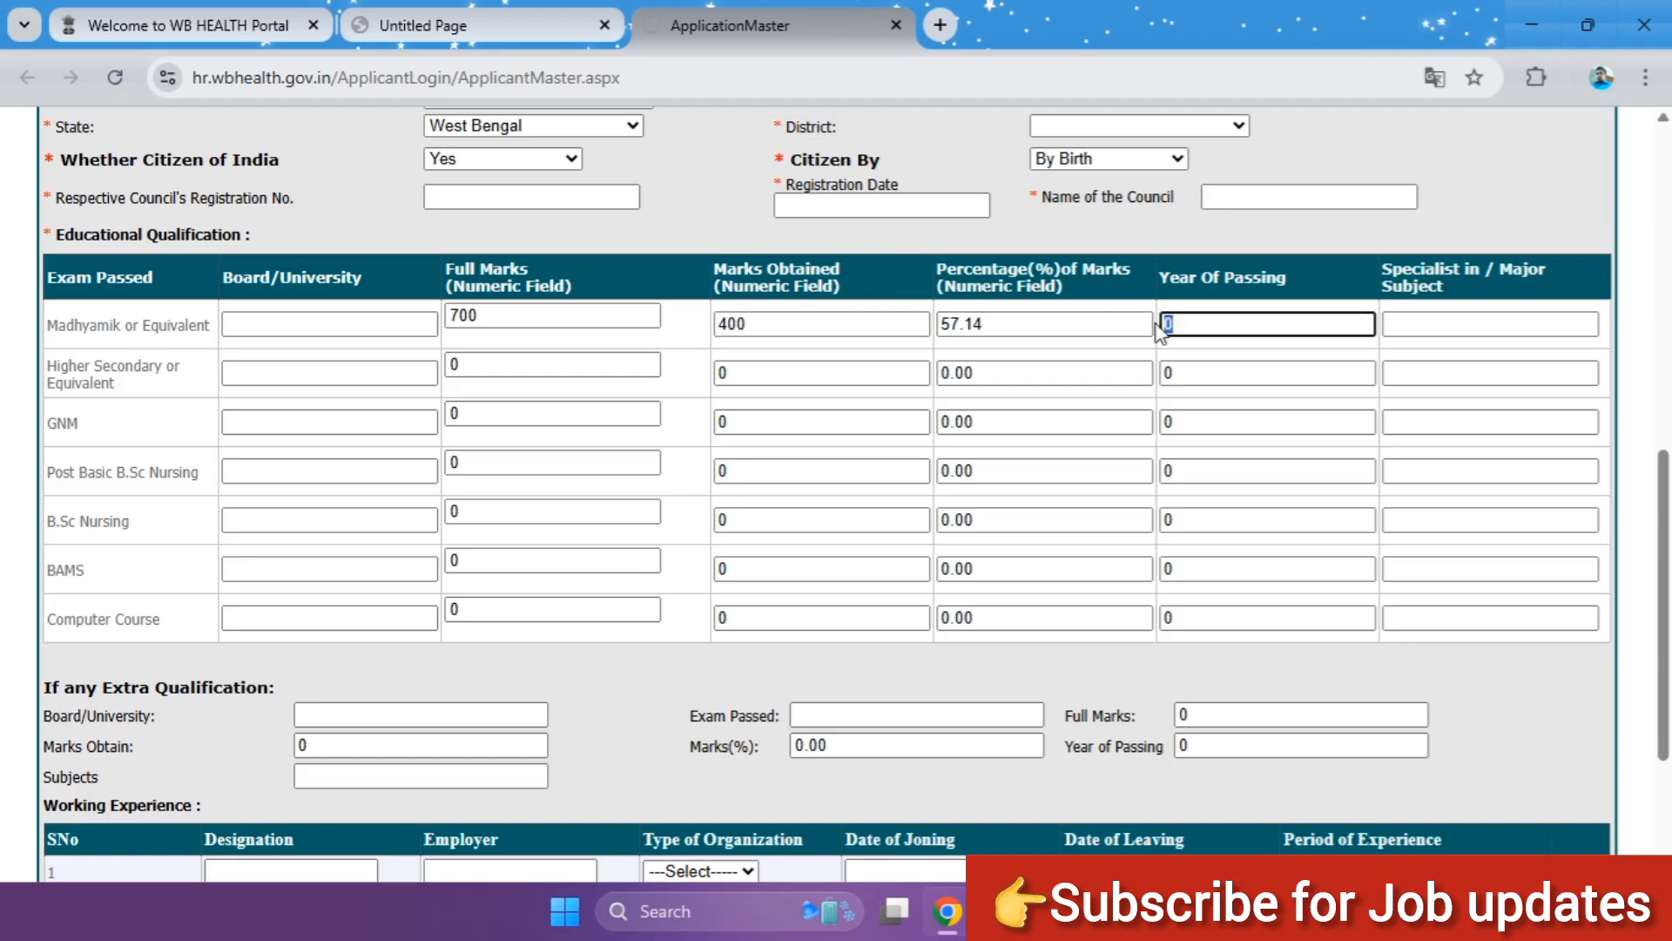
Step: Set the Madhyamik year of passing to 2018 and place the cursor in its major subject field
{"action": "type", "text": "1"}
{"action": "key", "text": "BackSpace"}
{"action": "type", "text": "2018"}
{"action": "left_click", "coordinate": [1441, 325]}
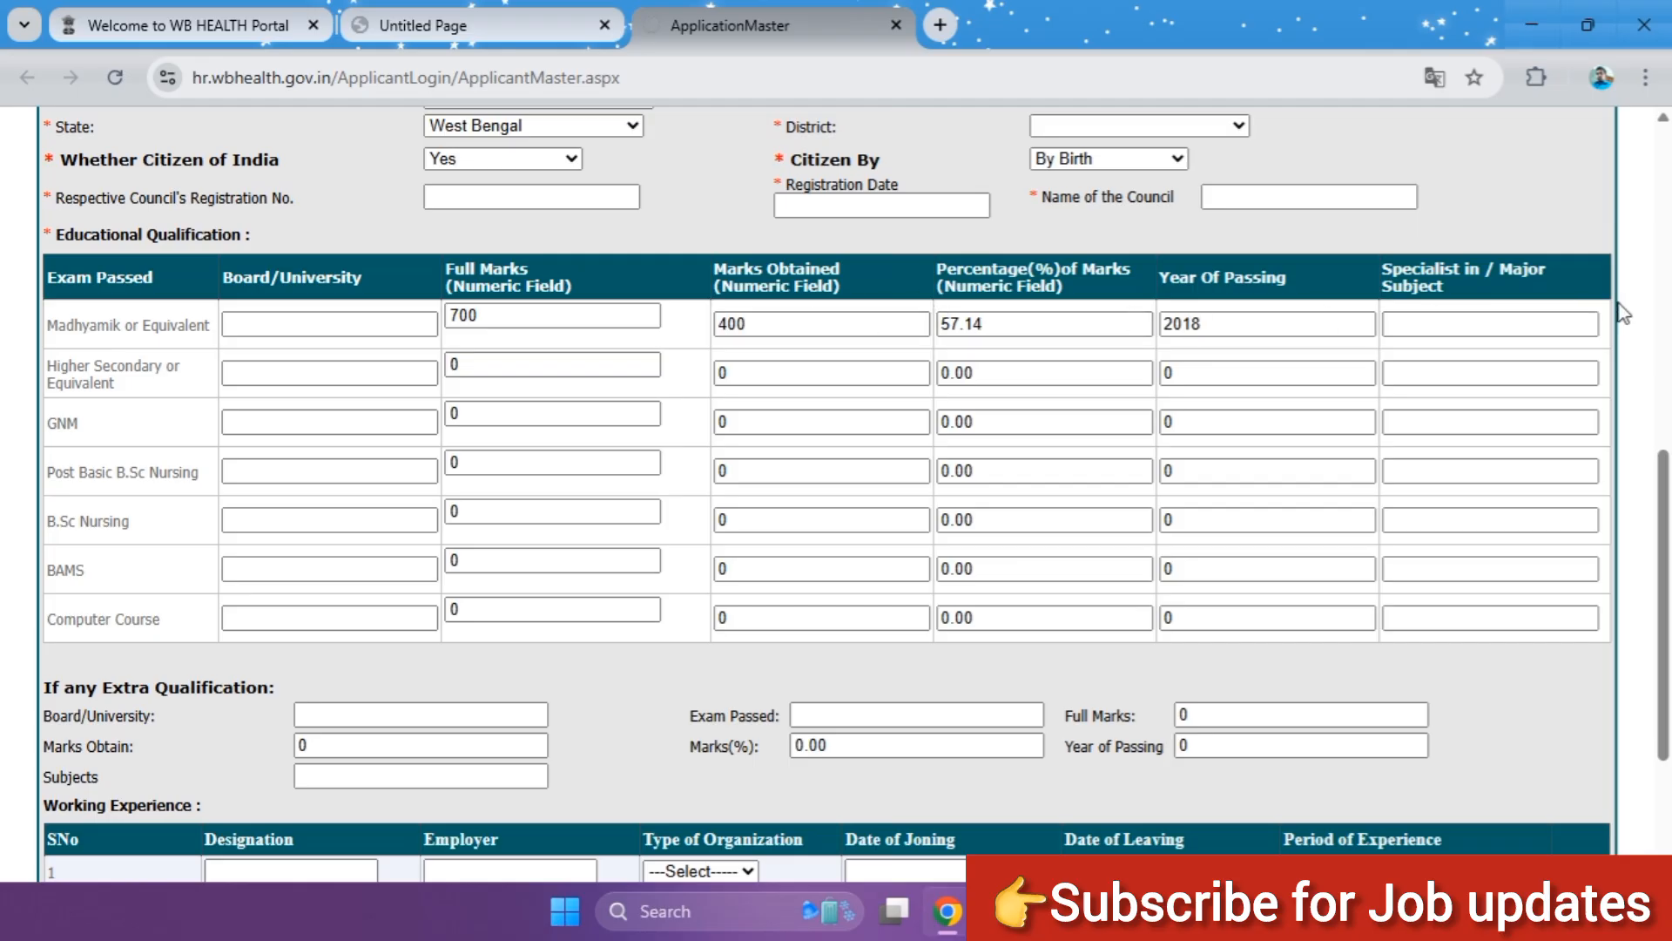
{"action": "left_click", "coordinate": [1468, 318]}
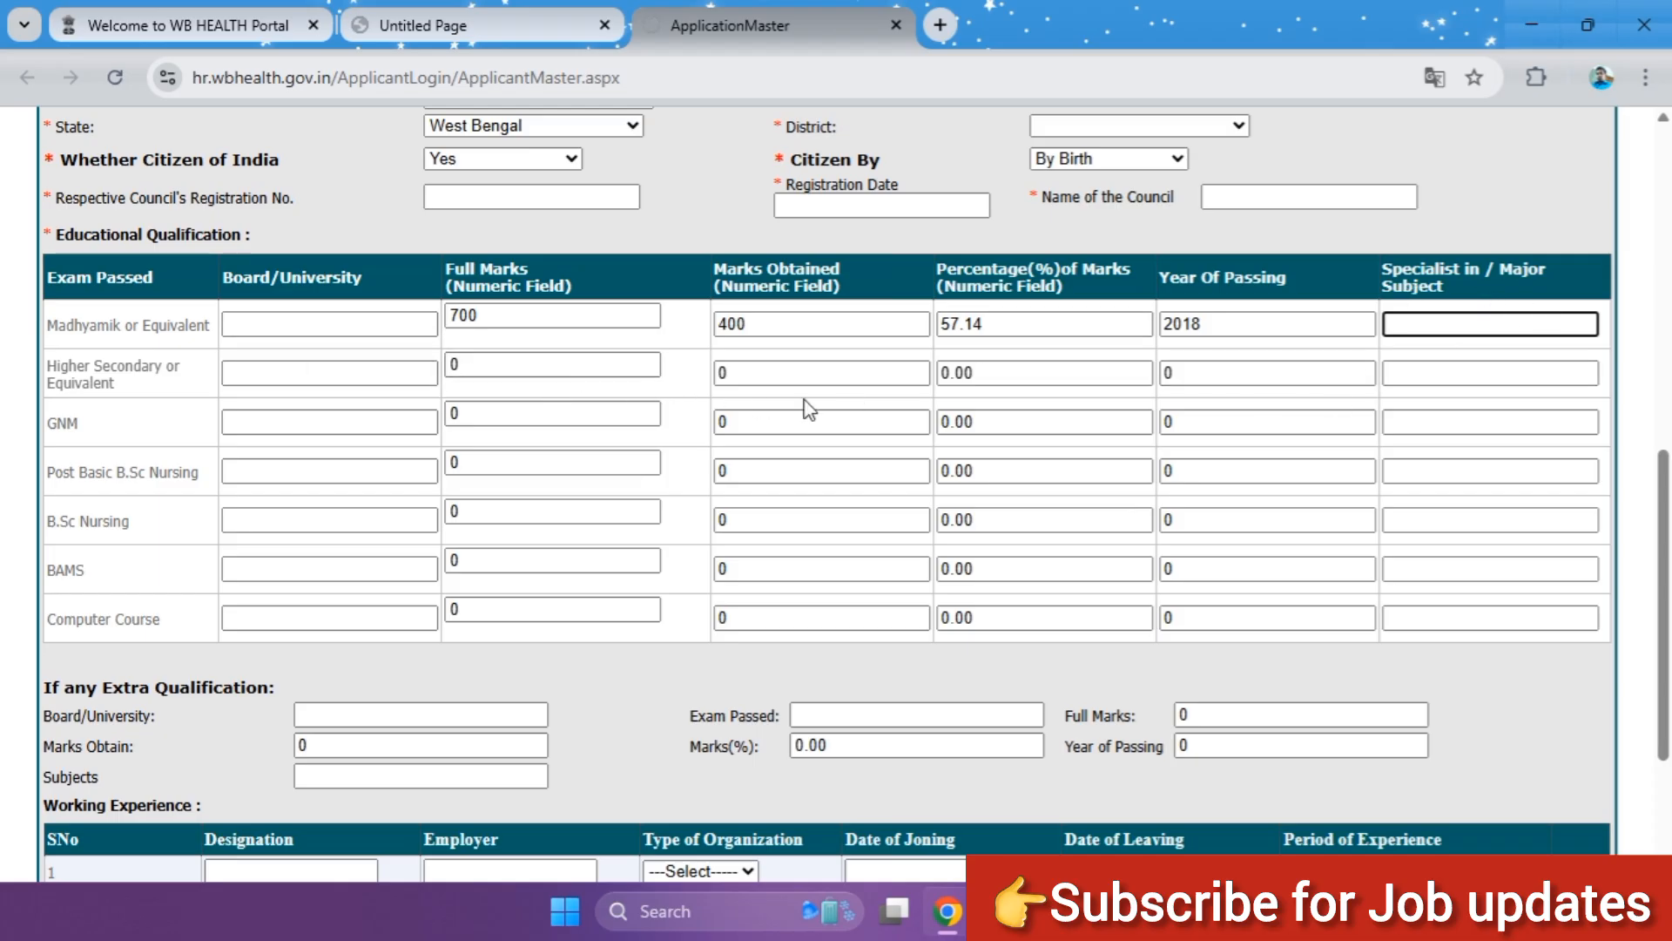
Step: Fill in the GNM qualification with full marks 1600, marks obtained 1200 and year of passing 2022
{"action": "left_click", "coordinate": [1437, 375]}
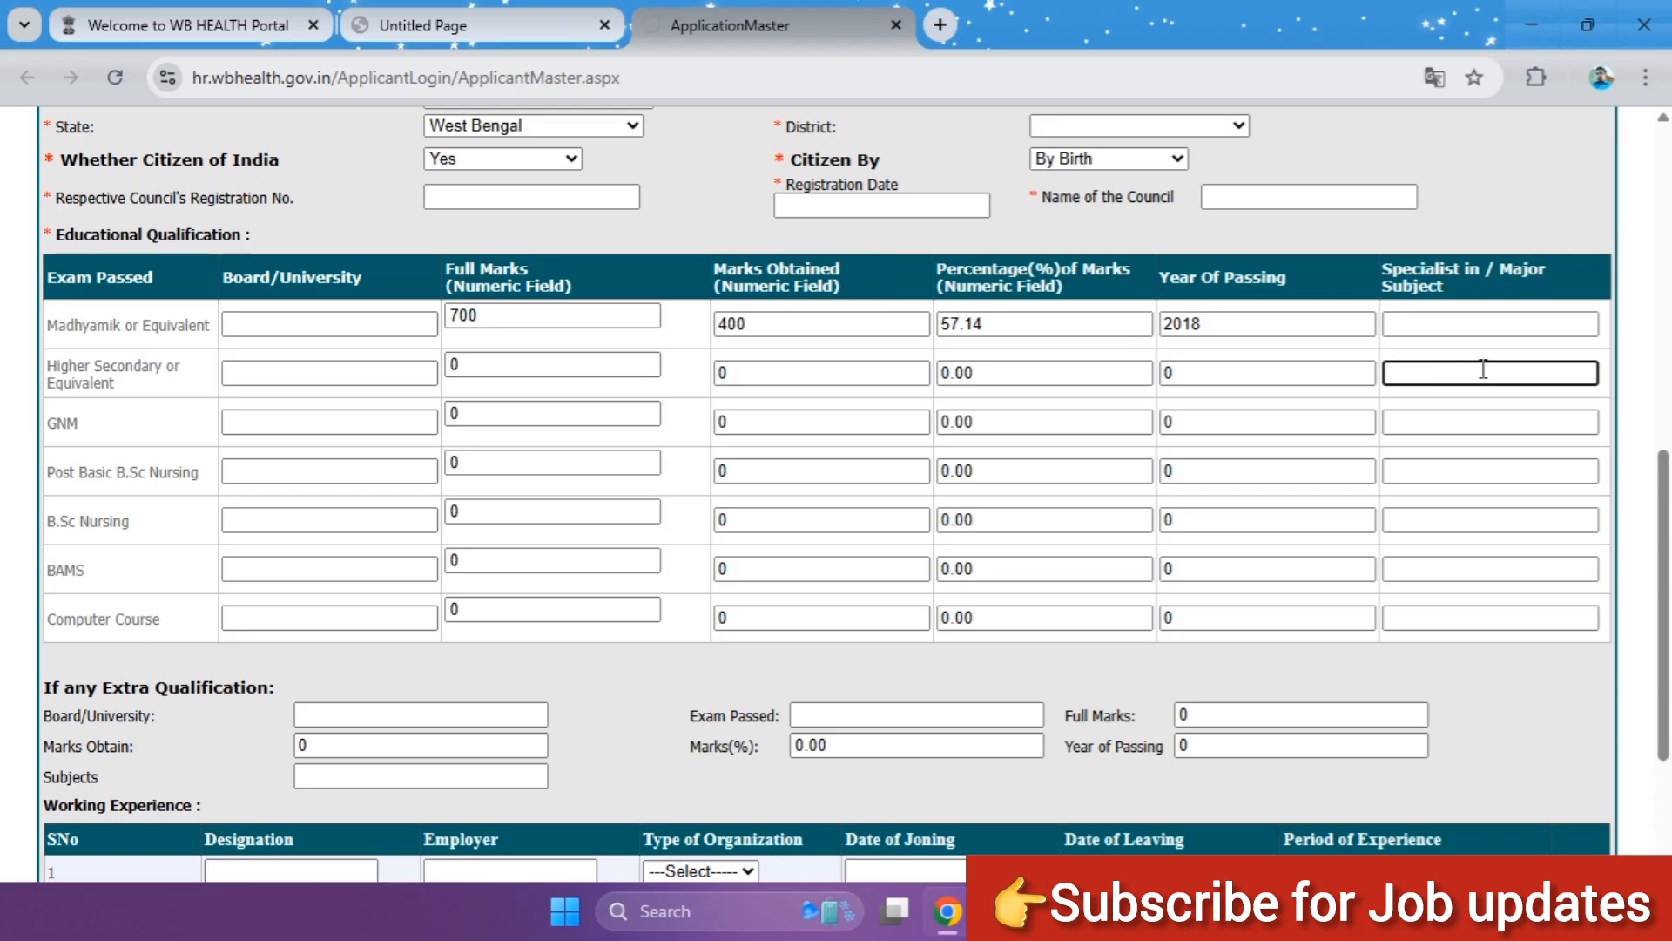
{"action": "left_click", "coordinate": [311, 427]}
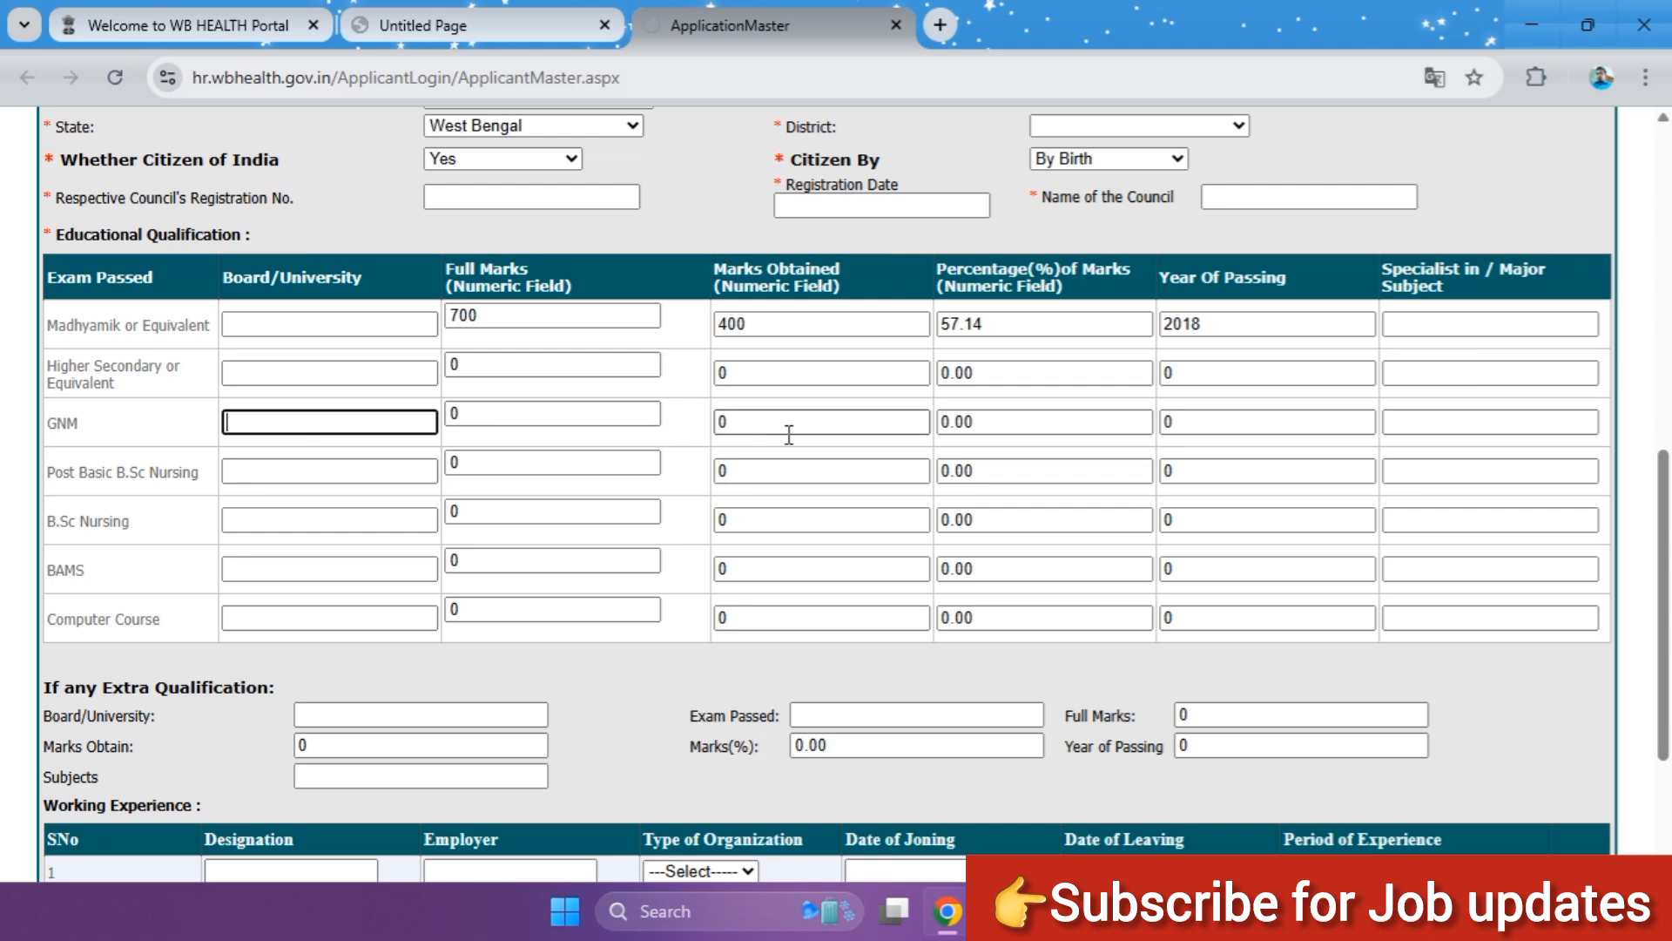
{"action": "left_click", "coordinate": [1459, 416]}
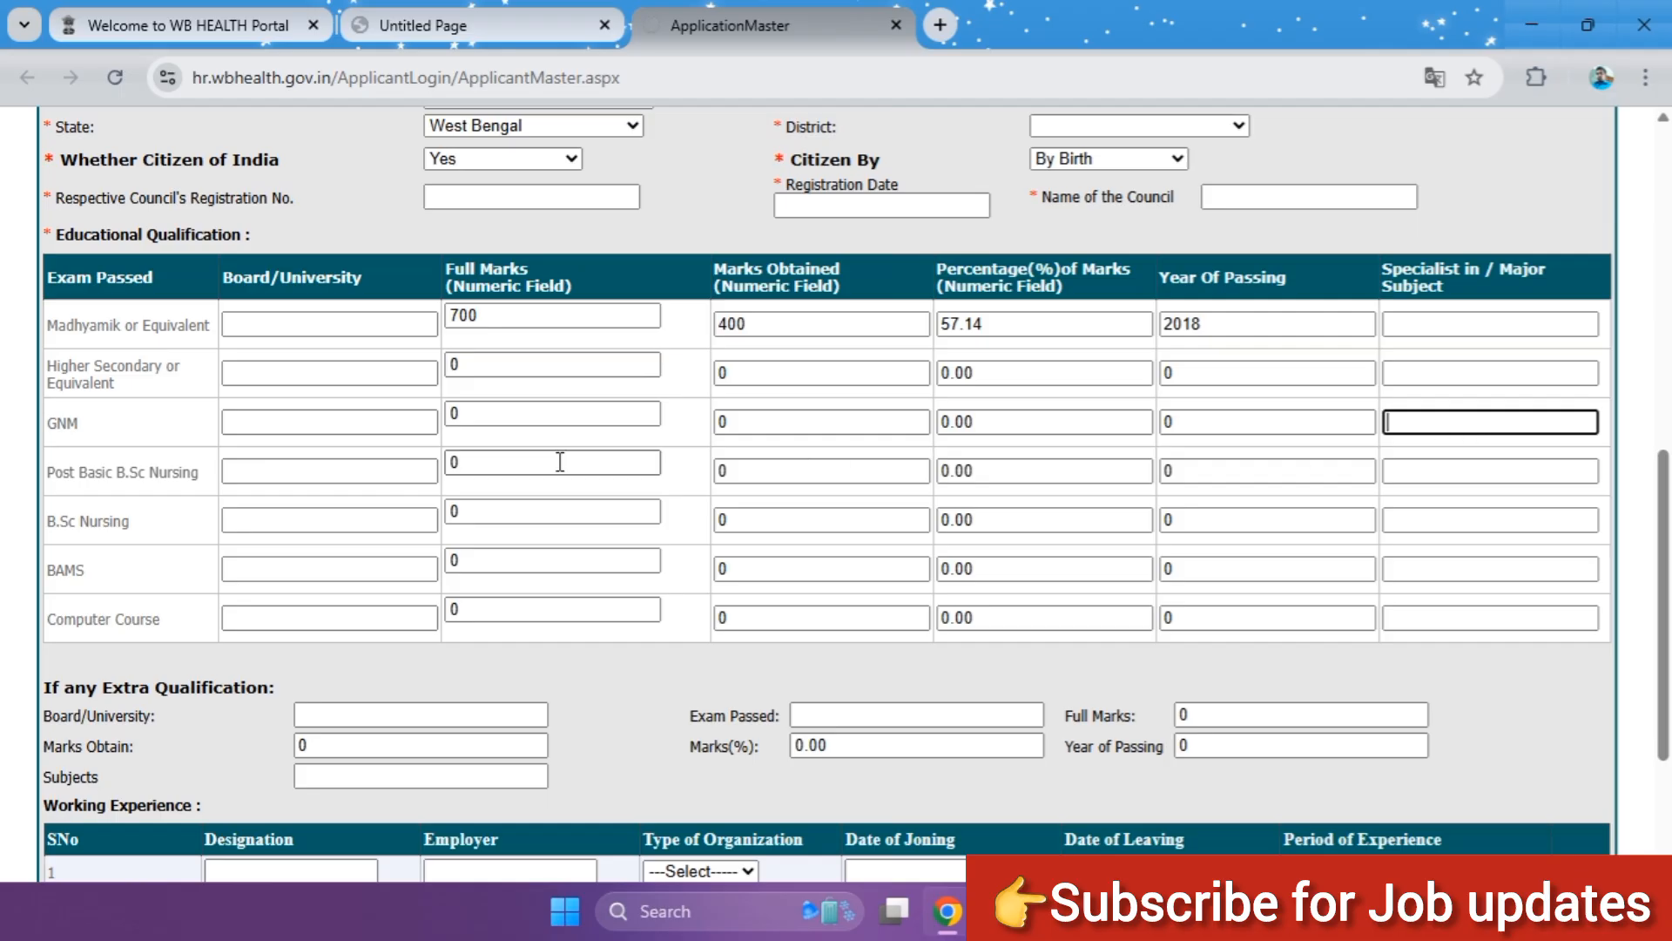
{"action": "left_click", "coordinate": [497, 413]}
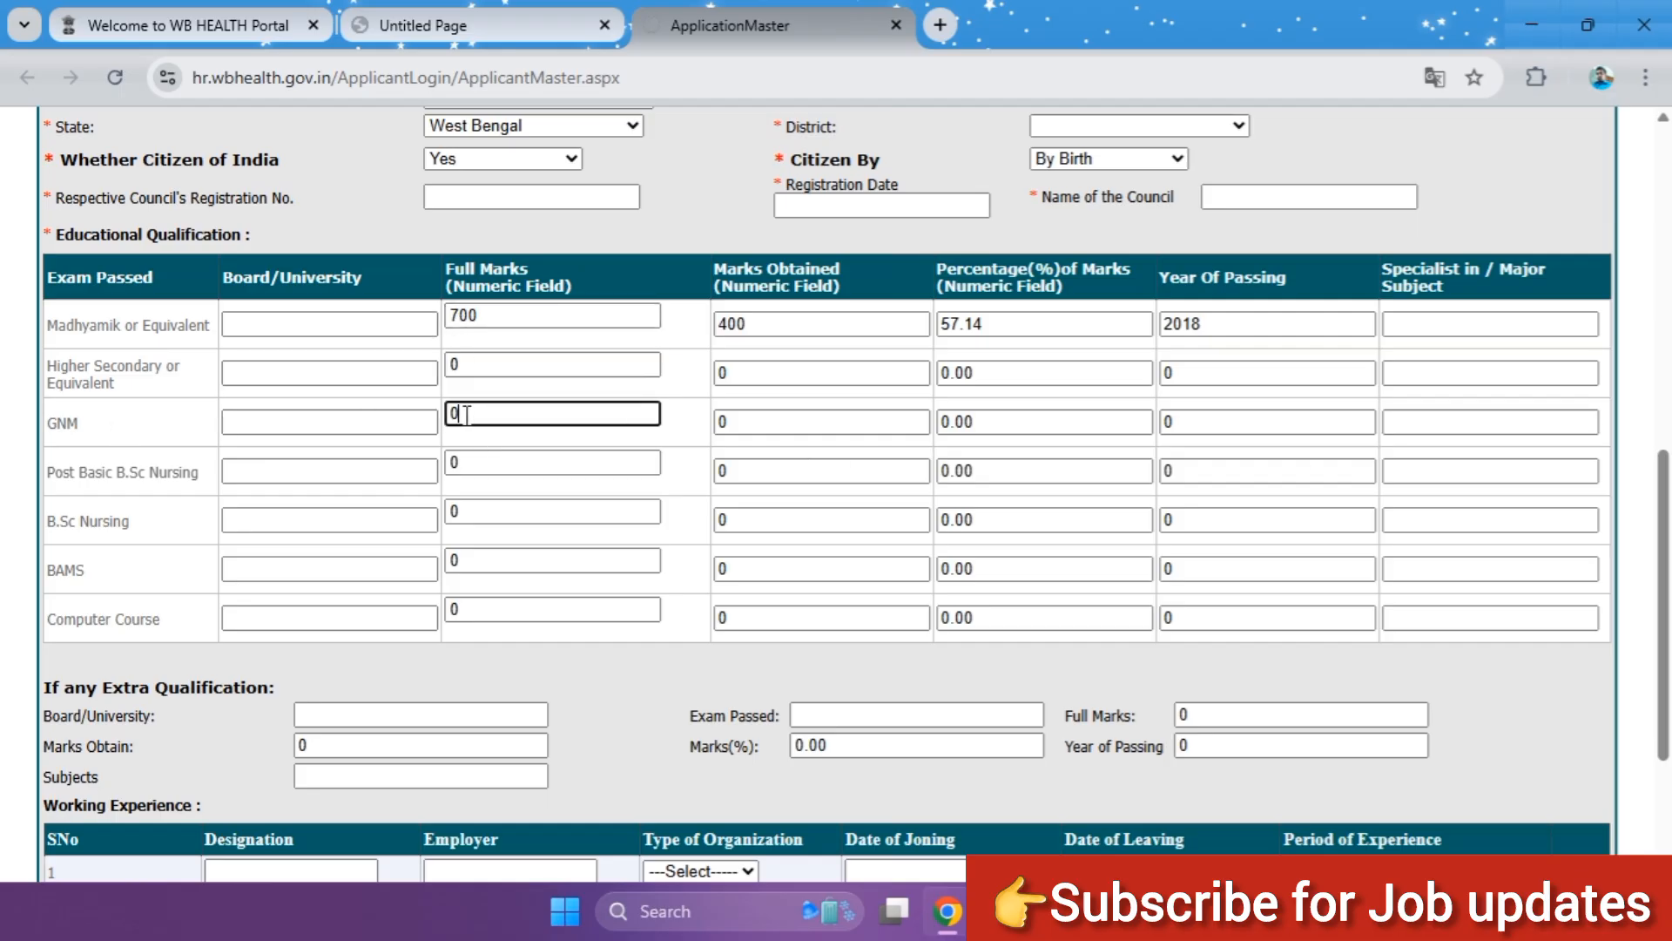
{"action": "type", "text": "1600"}
{"action": "left_click", "coordinate": [795, 424]}
{"action": "type", "text": "1"}
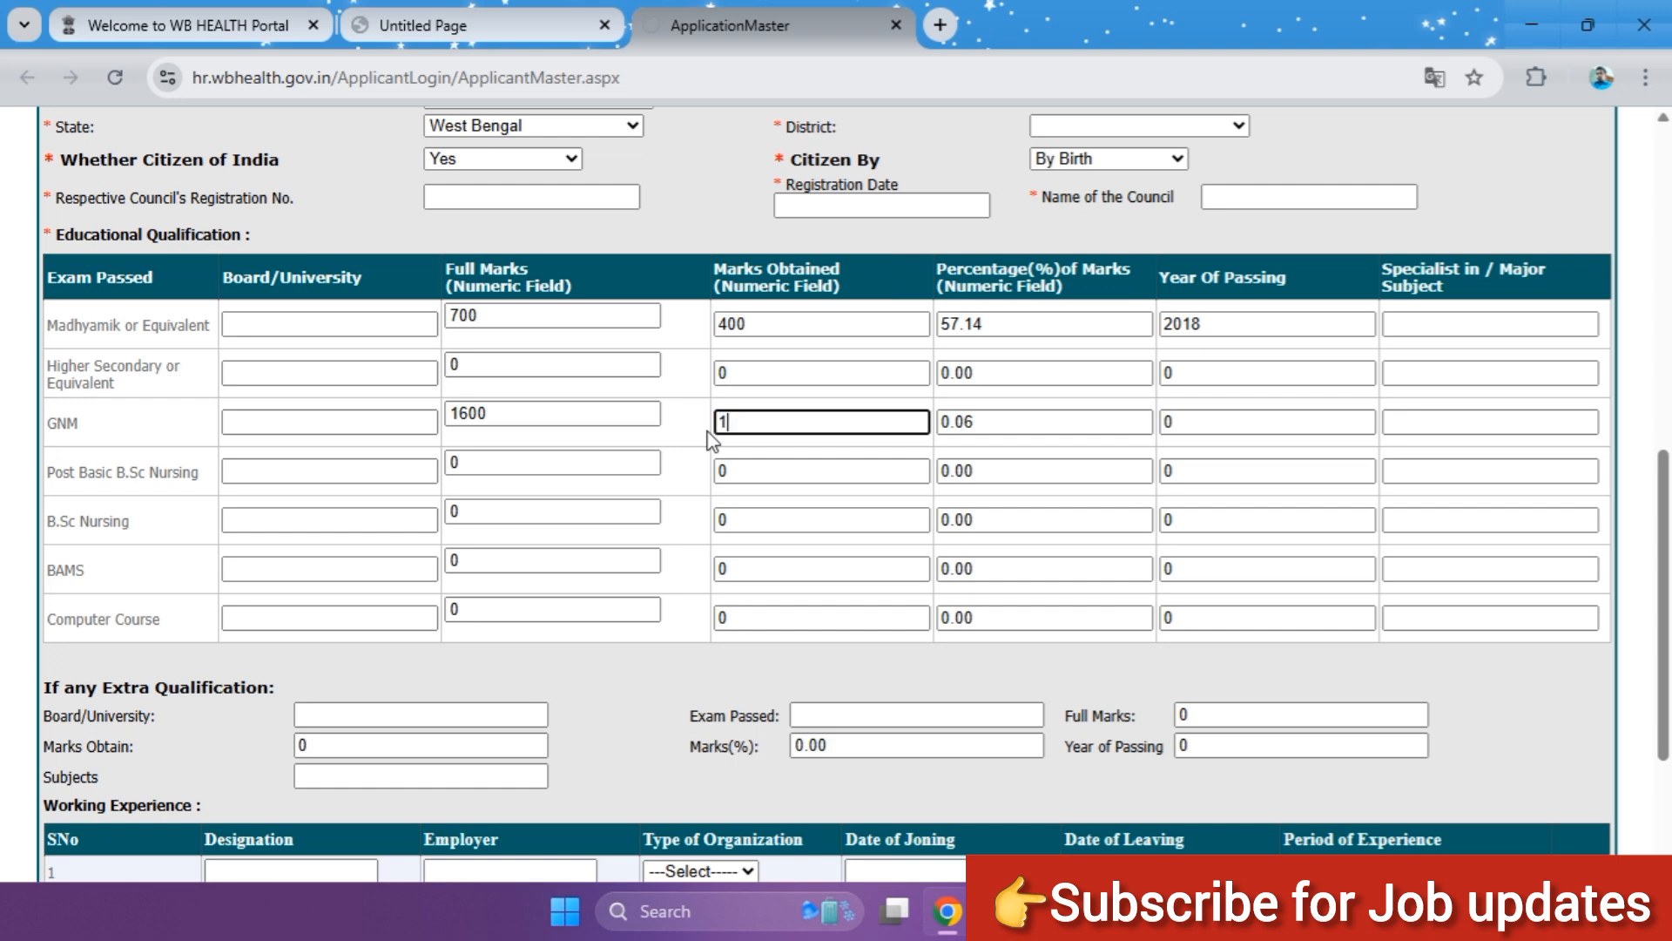
{"action": "type", "text": "200"}
{"action": "key", "text": "Tab"}
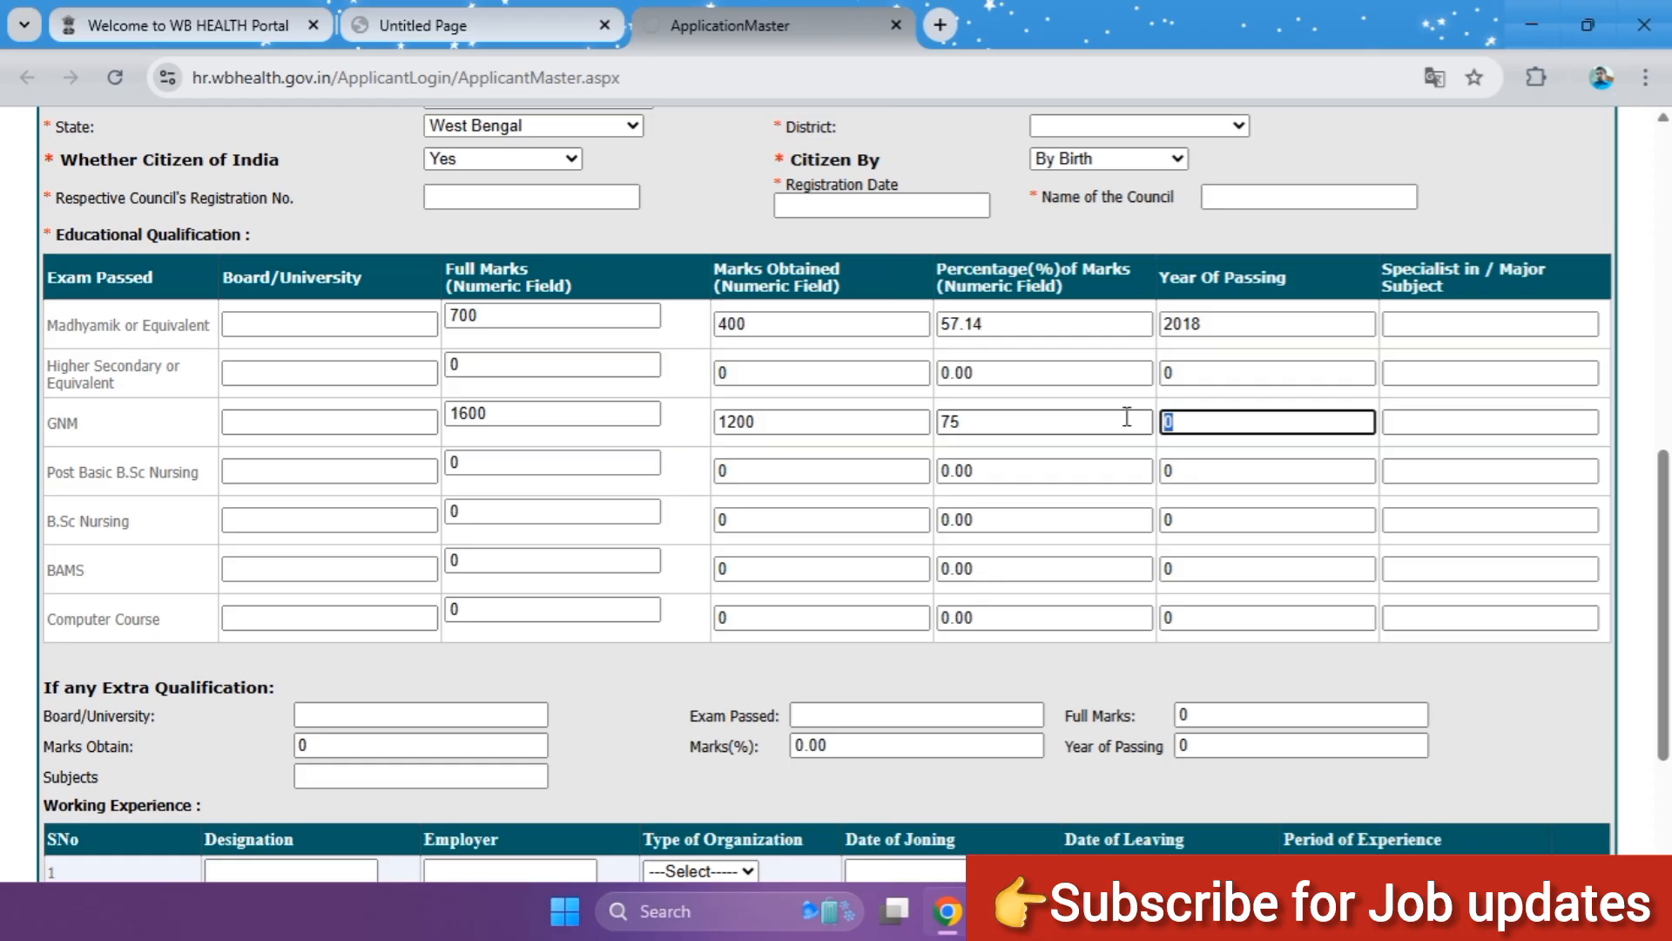
{"action": "type", "text": "2022"}
{"action": "left_click", "coordinate": [1460, 425]}
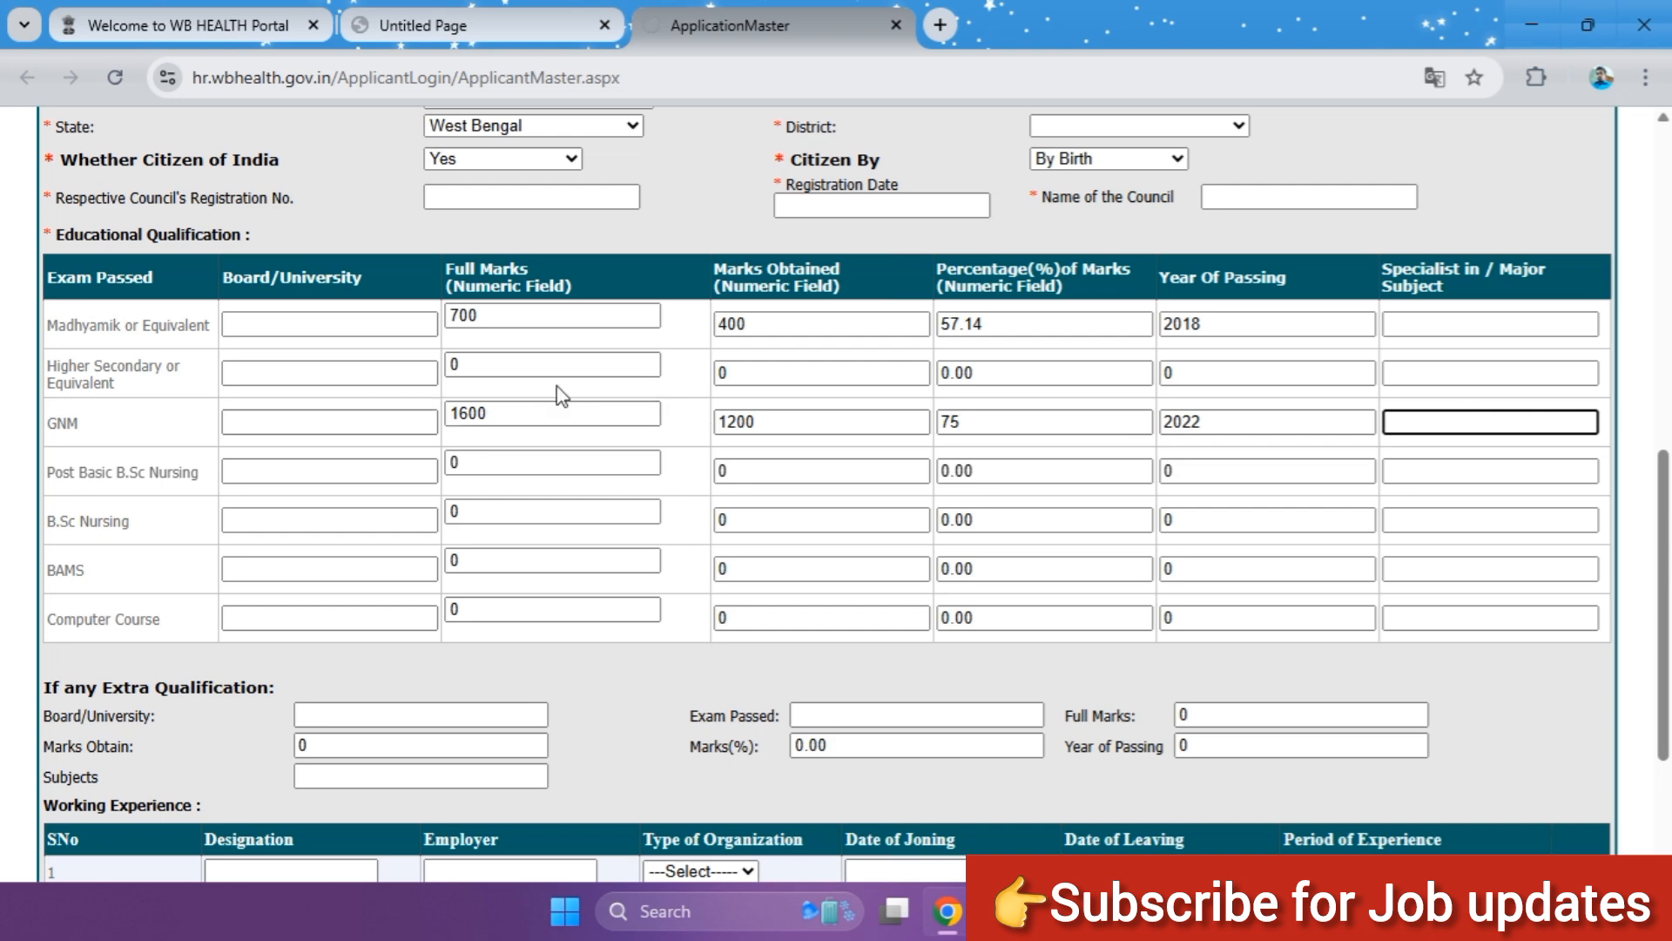
Step: Examine the Computer Course row and the extra qualification, working experience and upload sections of the form
{"action": "scroll", "coordinate": [540, 405], "scroll_direction": "down", "scroll_amount": 3}
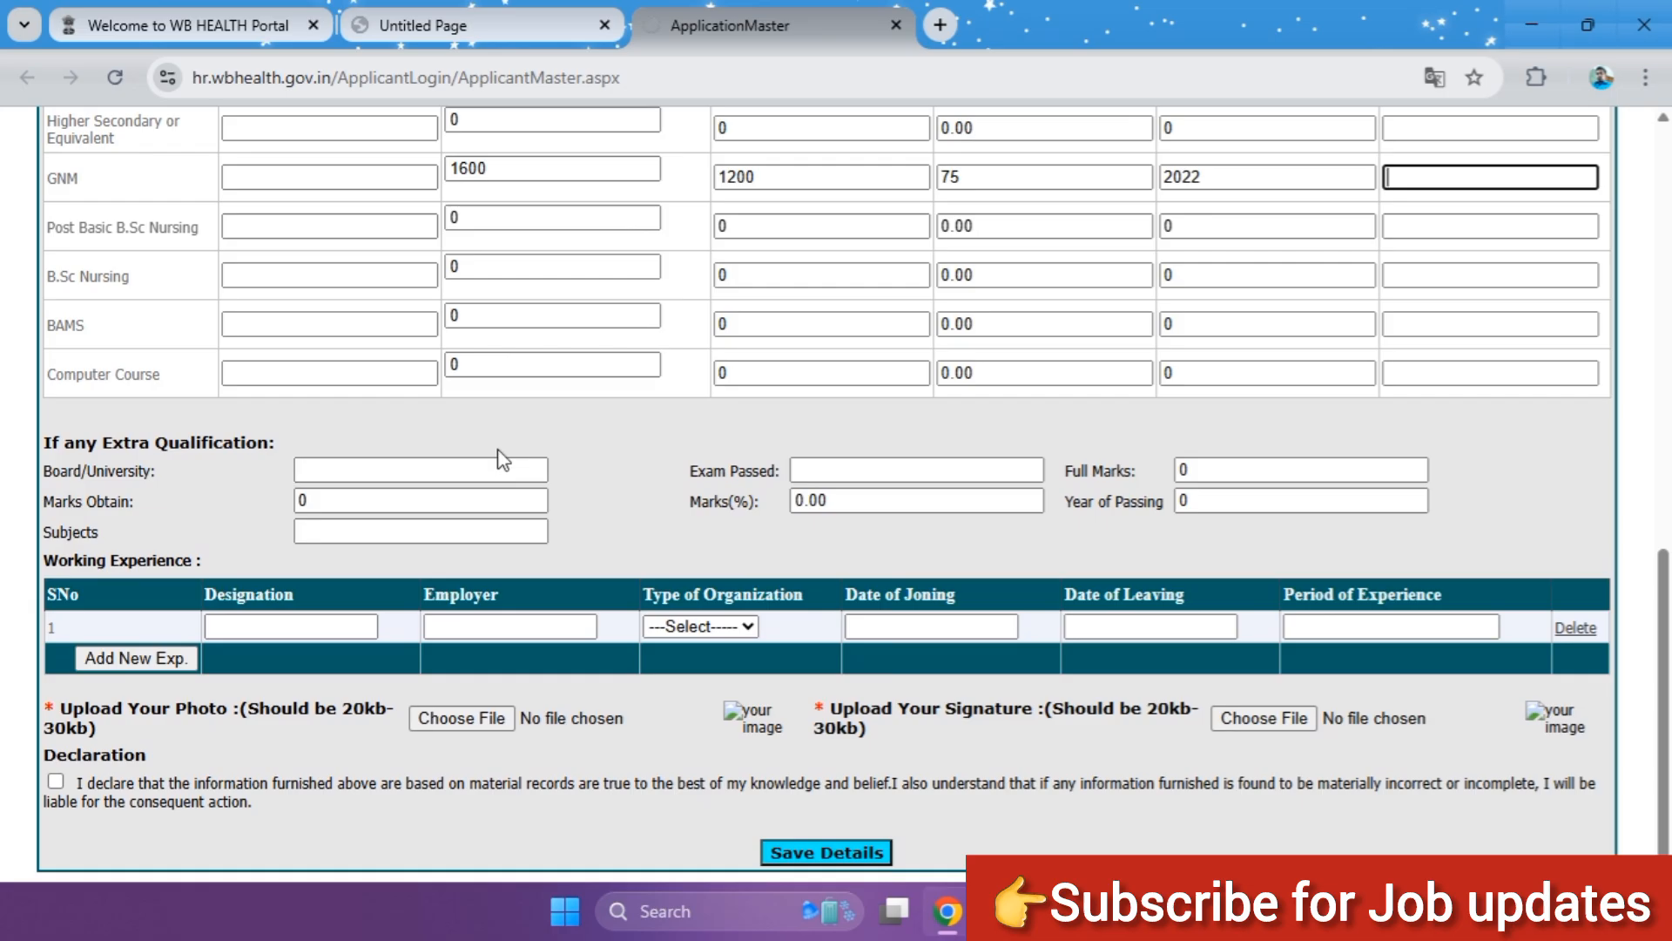
{"action": "scroll", "coordinate": [501, 401], "scroll_direction": "up", "scroll_amount": 1}
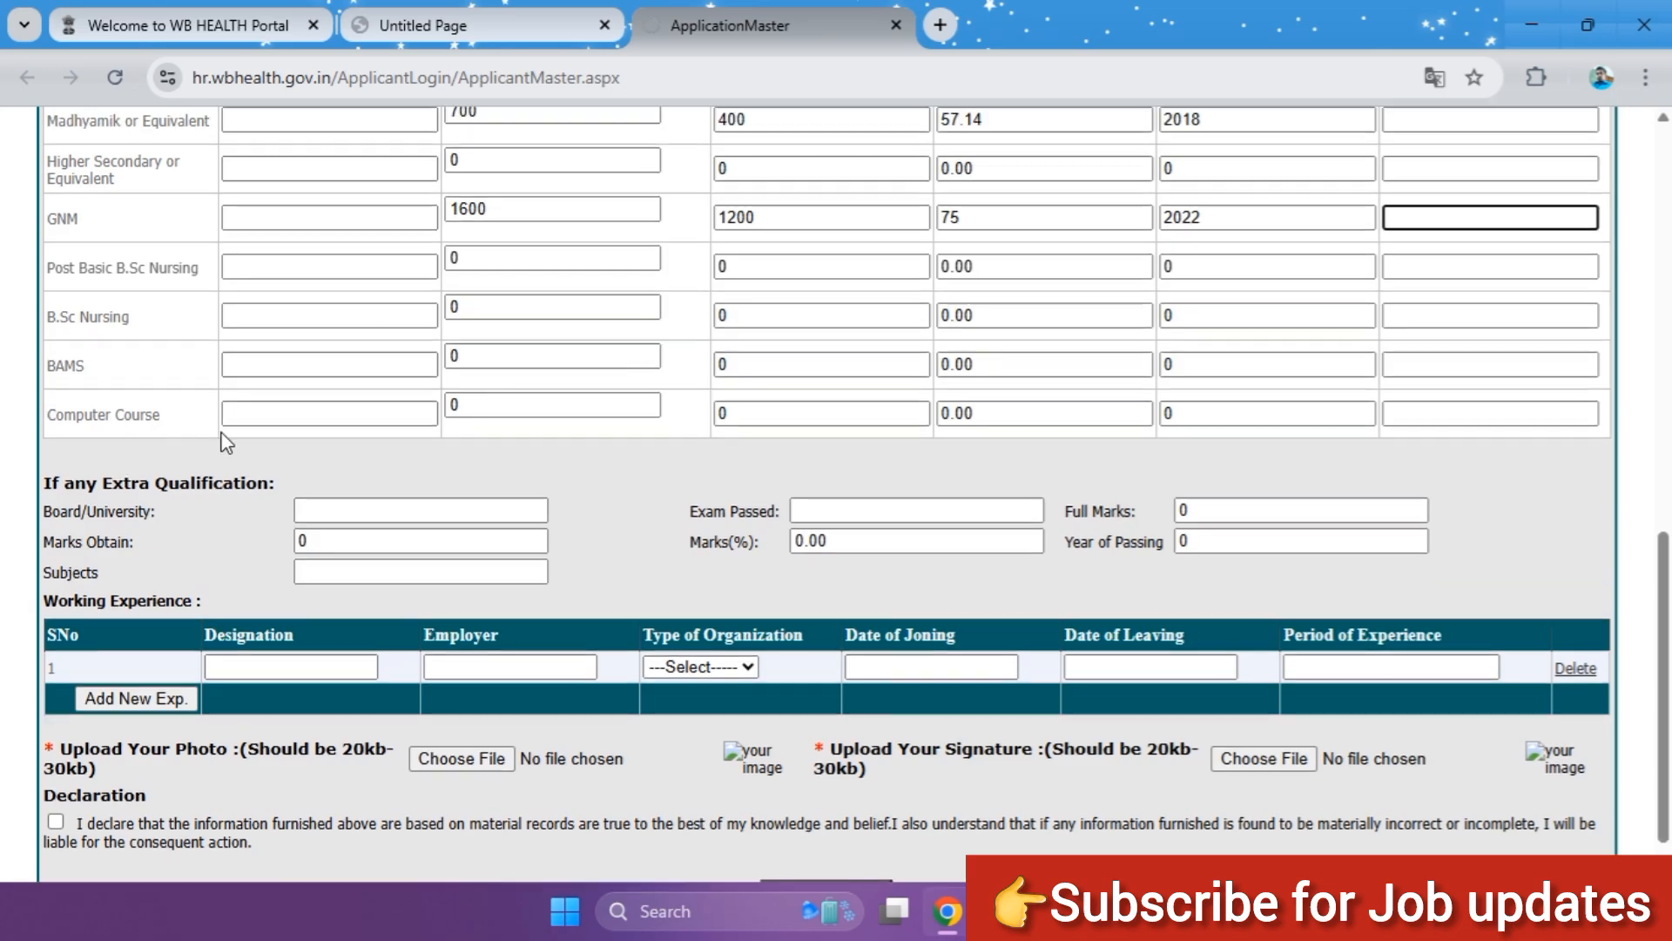
{"action": "scroll", "coordinate": [224, 440], "scroll_direction": "up", "scroll_amount": 2}
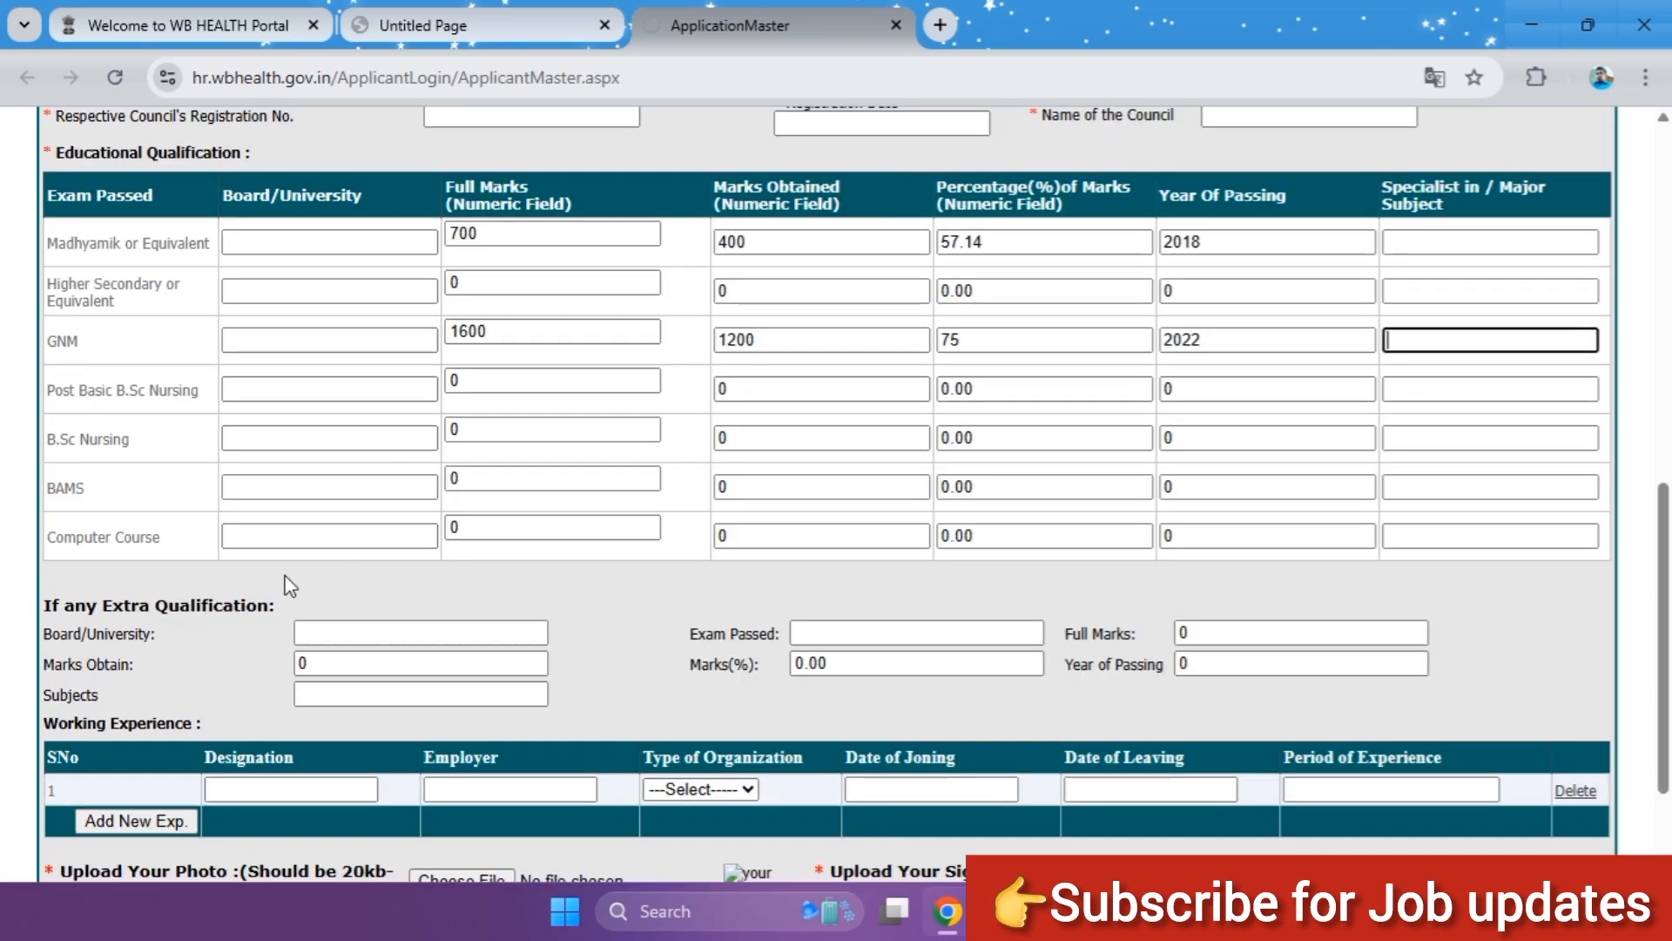
{"action": "left_click", "coordinate": [357, 537]}
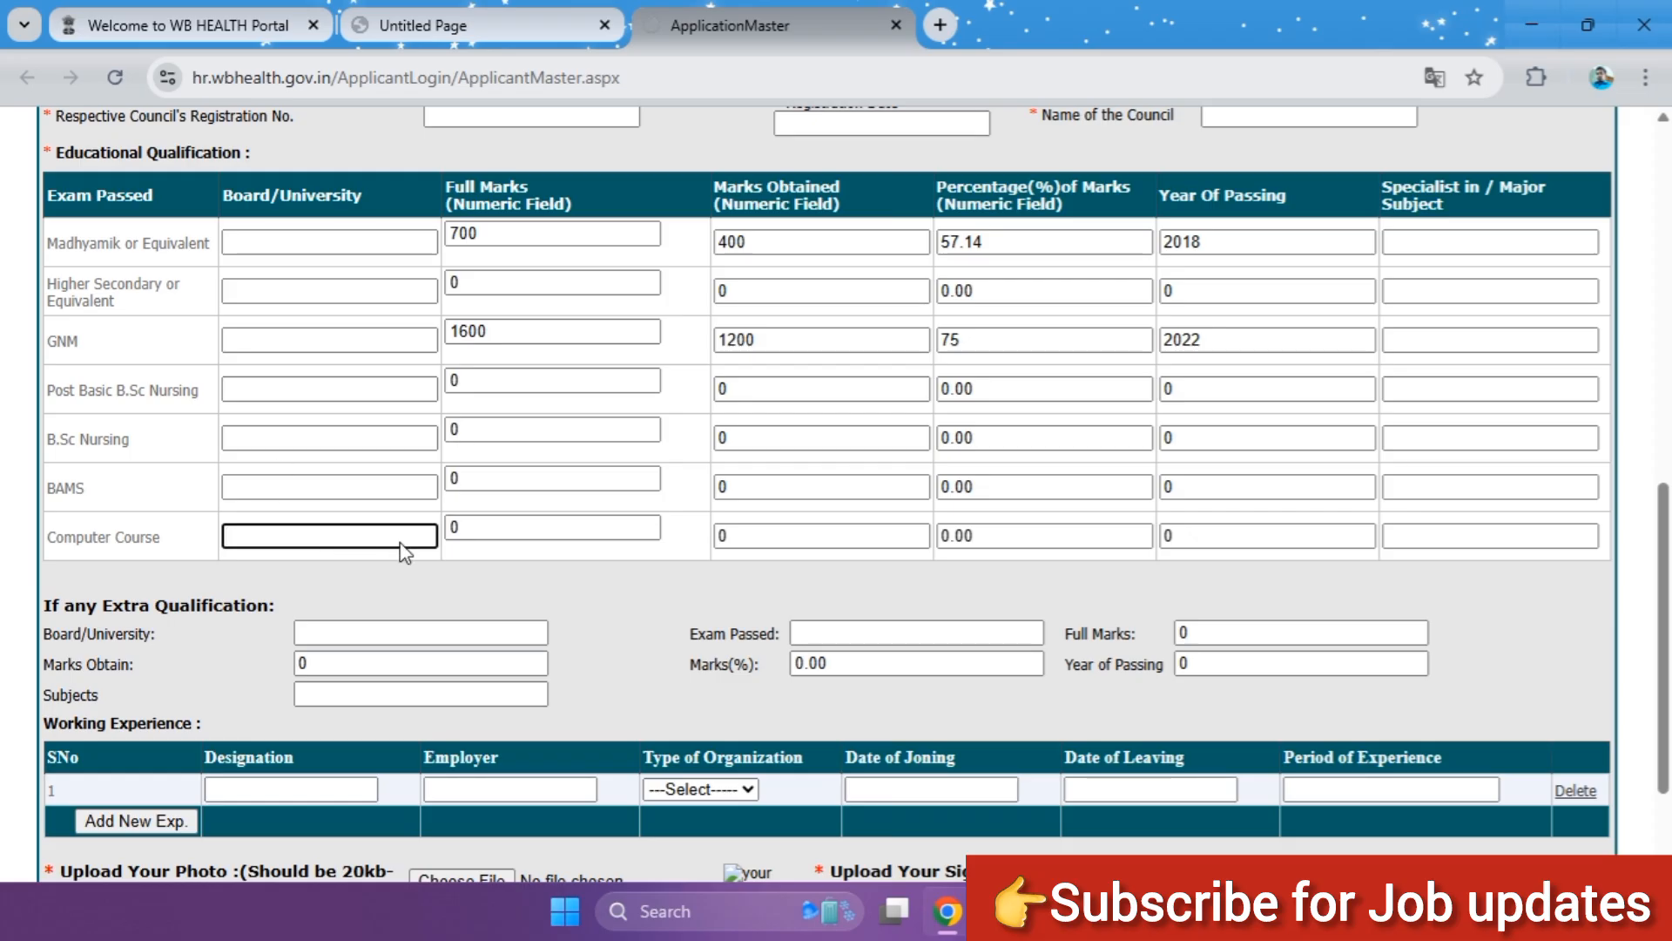
{"action": "left_click", "coordinate": [482, 529]}
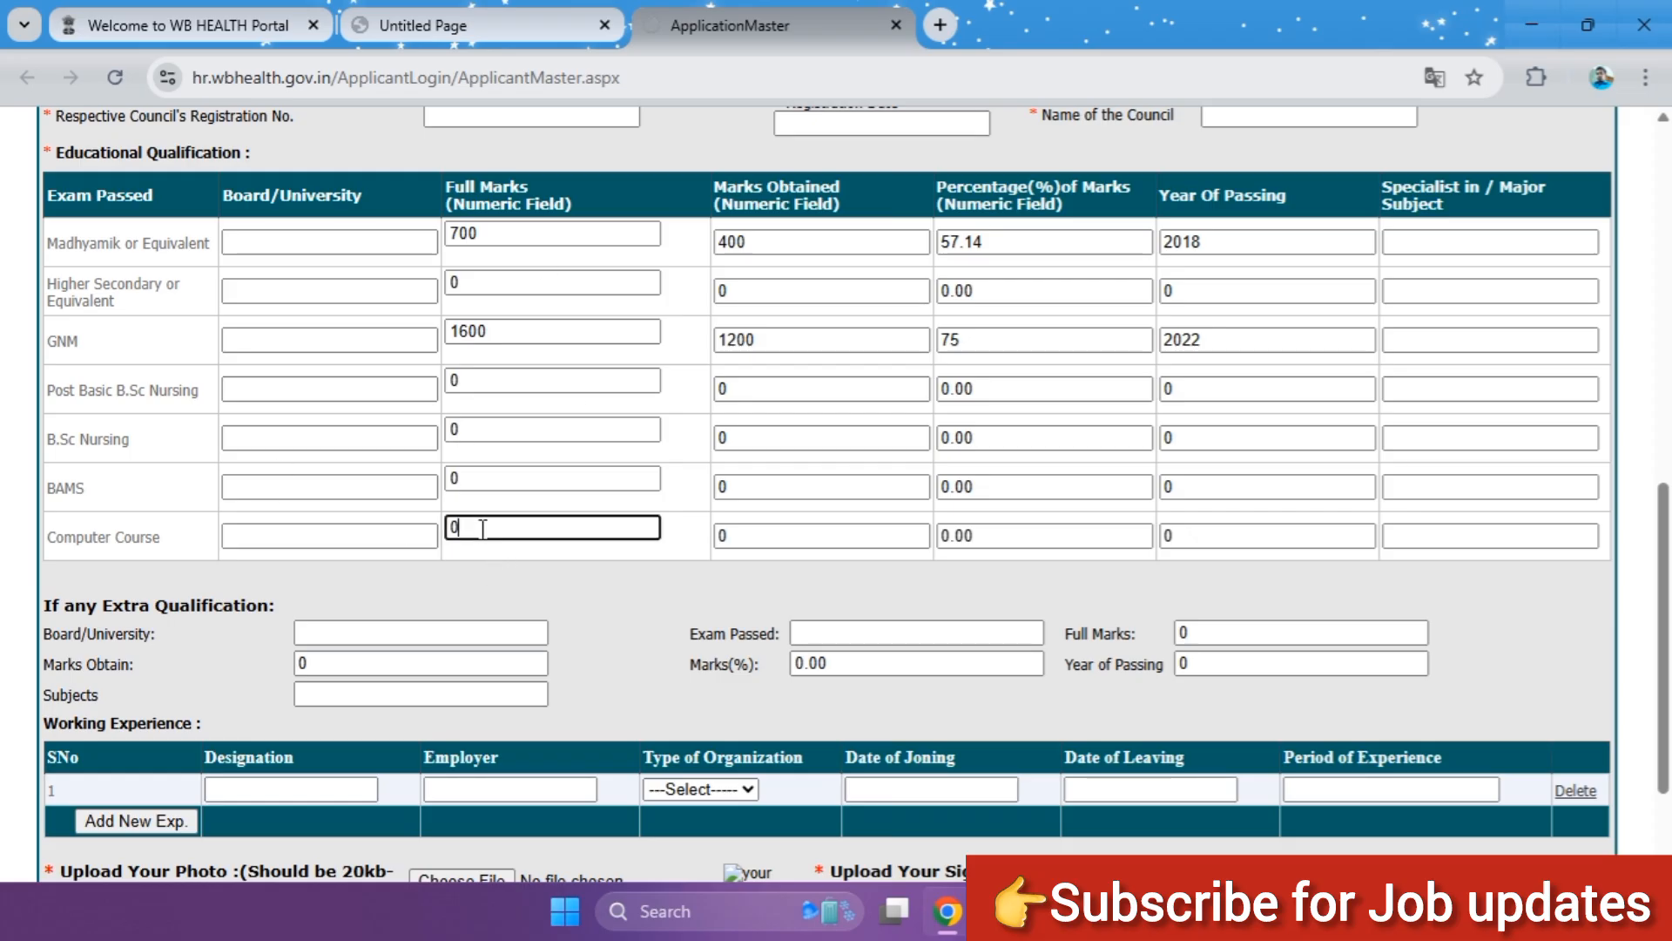
{"action": "left_click", "coordinate": [568, 588]}
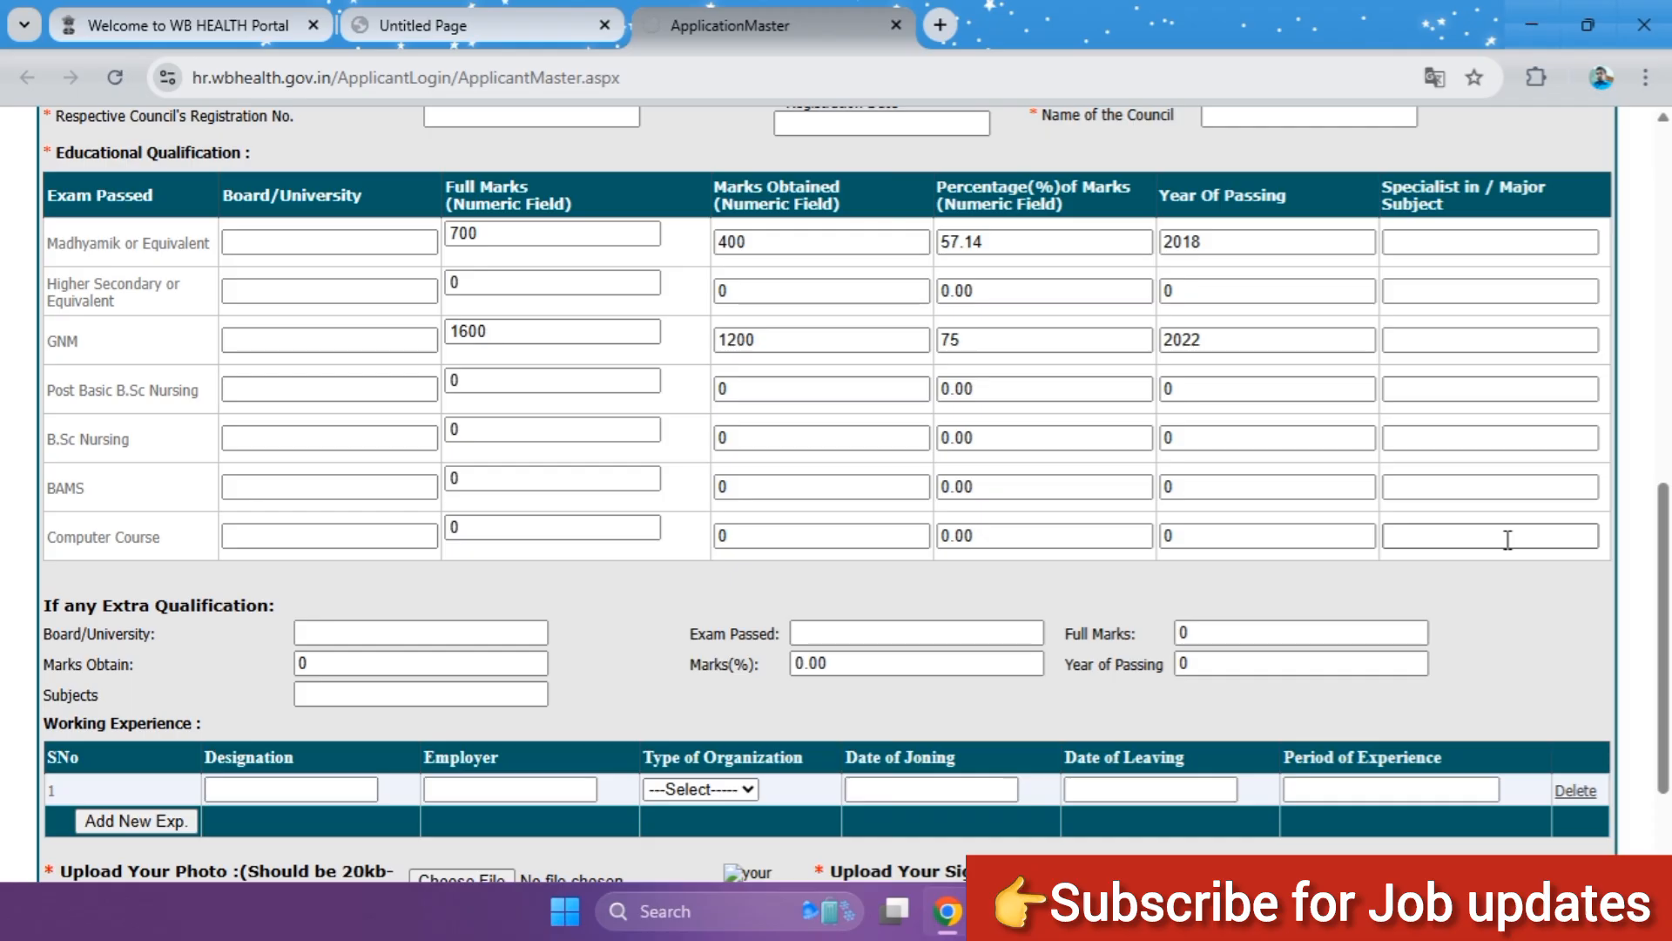
{"action": "scroll", "coordinate": [871, 488], "scroll_direction": "down", "scroll_amount": 1}
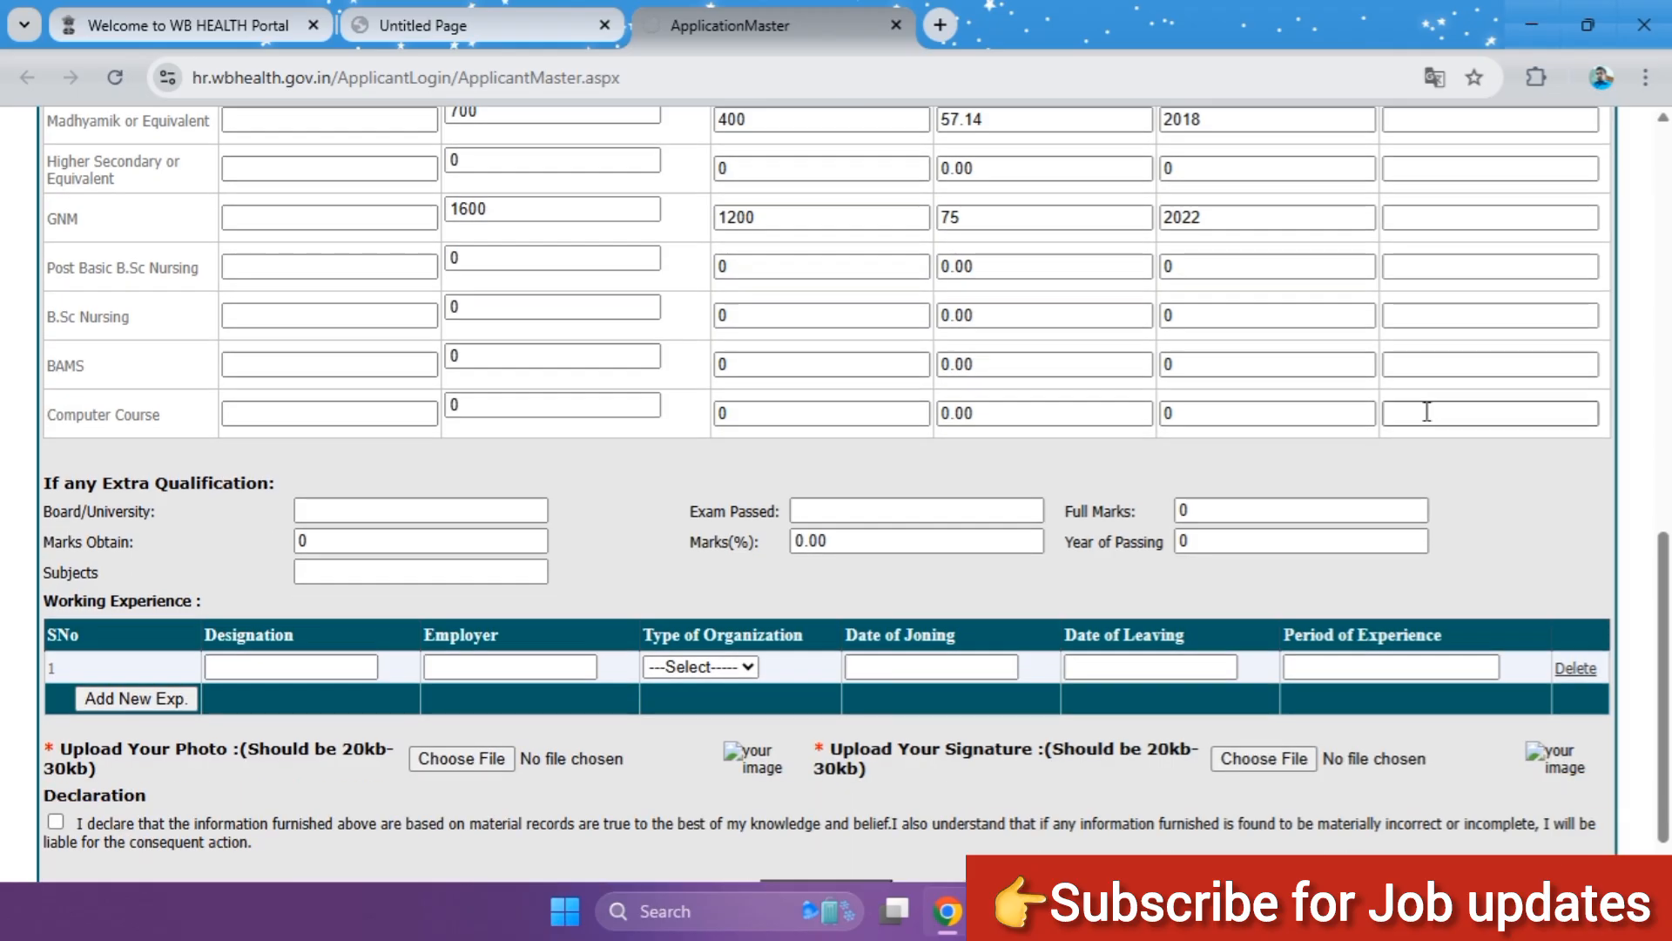
{"action": "scroll", "coordinate": [1505, 426], "scroll_direction": "up", "scroll_amount": 1}
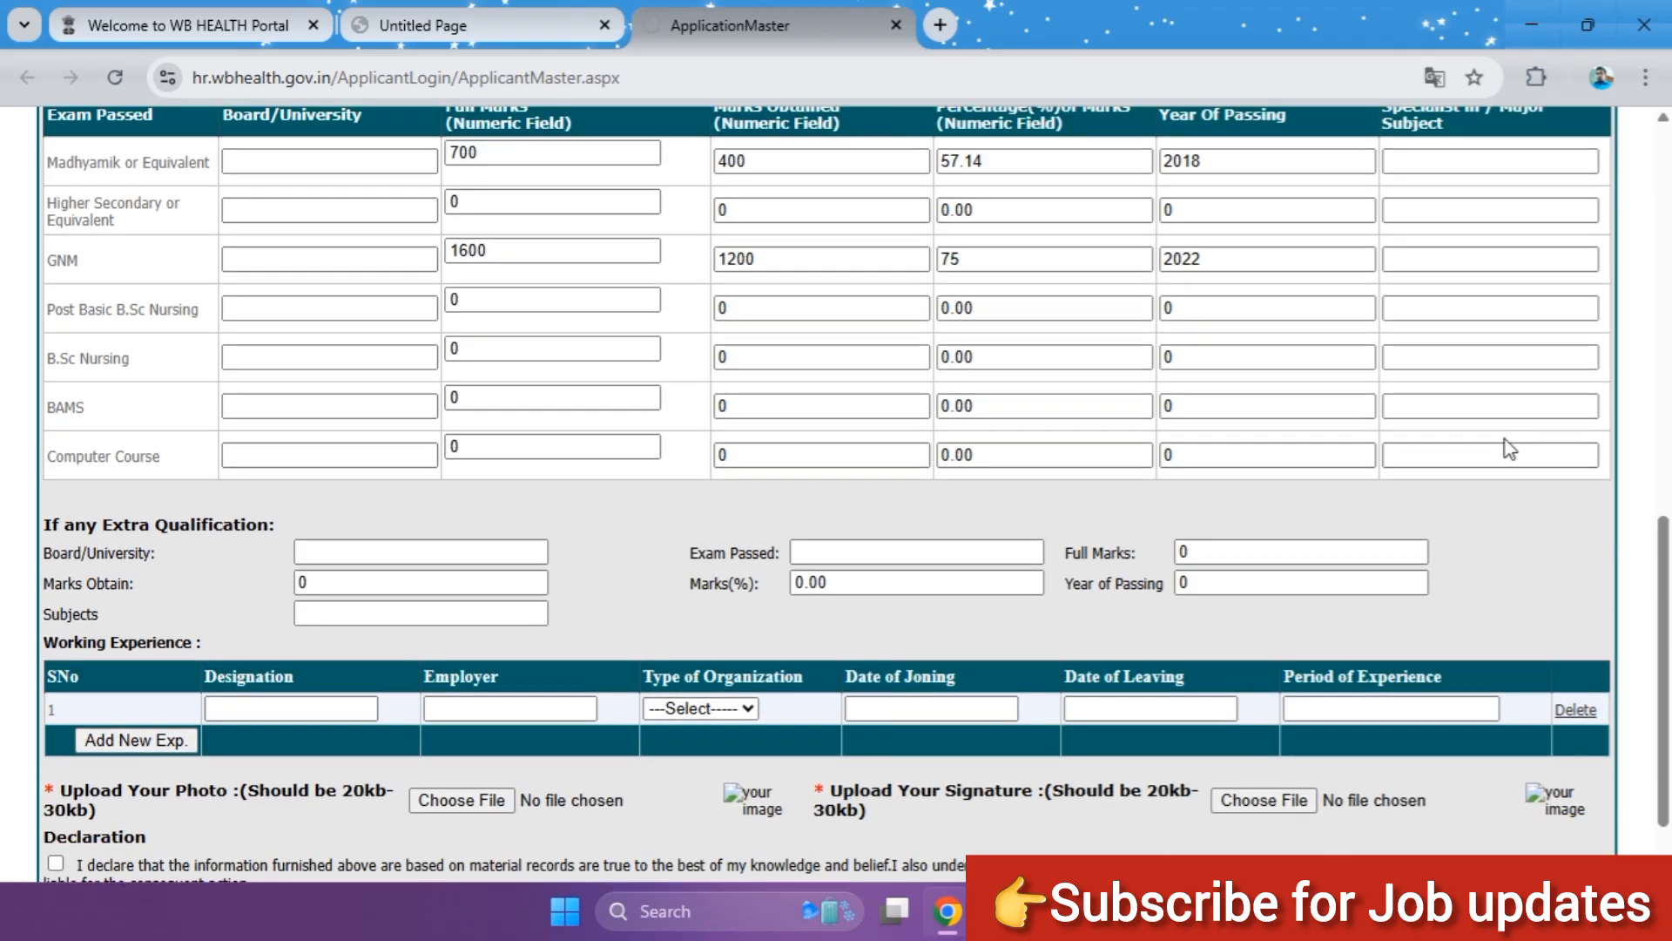
{"action": "scroll", "coordinate": [523, 522], "scroll_direction": "down", "scroll_amount": 1}
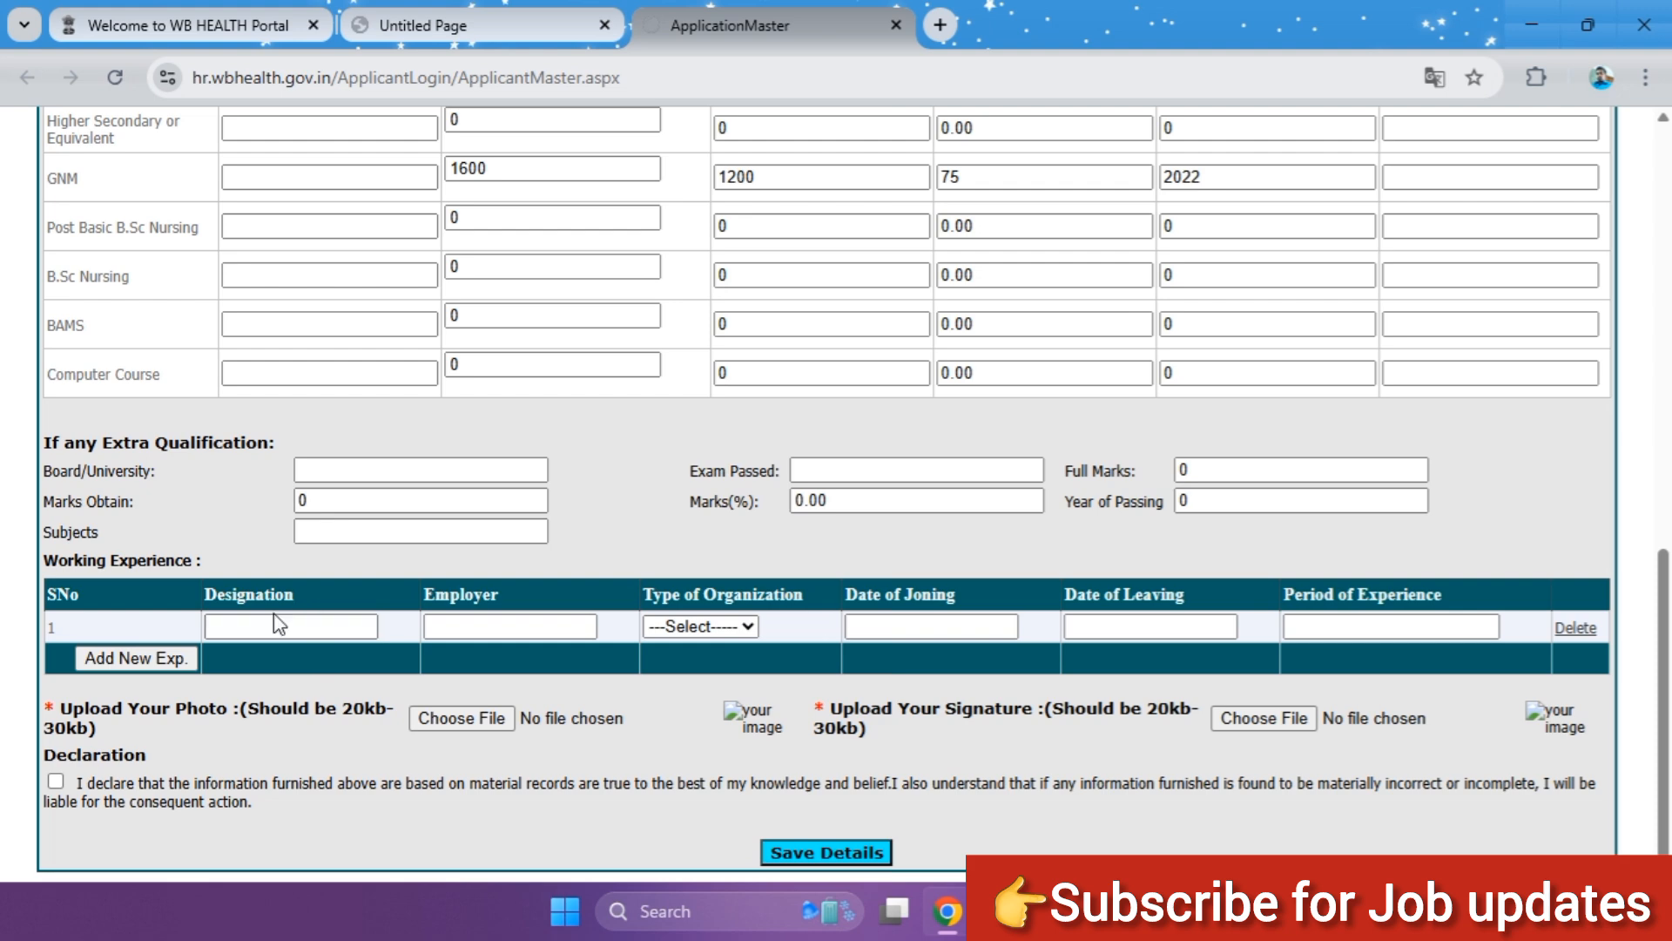
Step: Set the type of organization to Pvt. in the first working experience row, leaving designation and employer blank
{"action": "left_click", "coordinate": [310, 627]}
{"action": "left_click", "coordinate": [516, 630]}
{"action": "left_click", "coordinate": [893, 662]}
{"action": "left_click", "coordinate": [717, 627]}
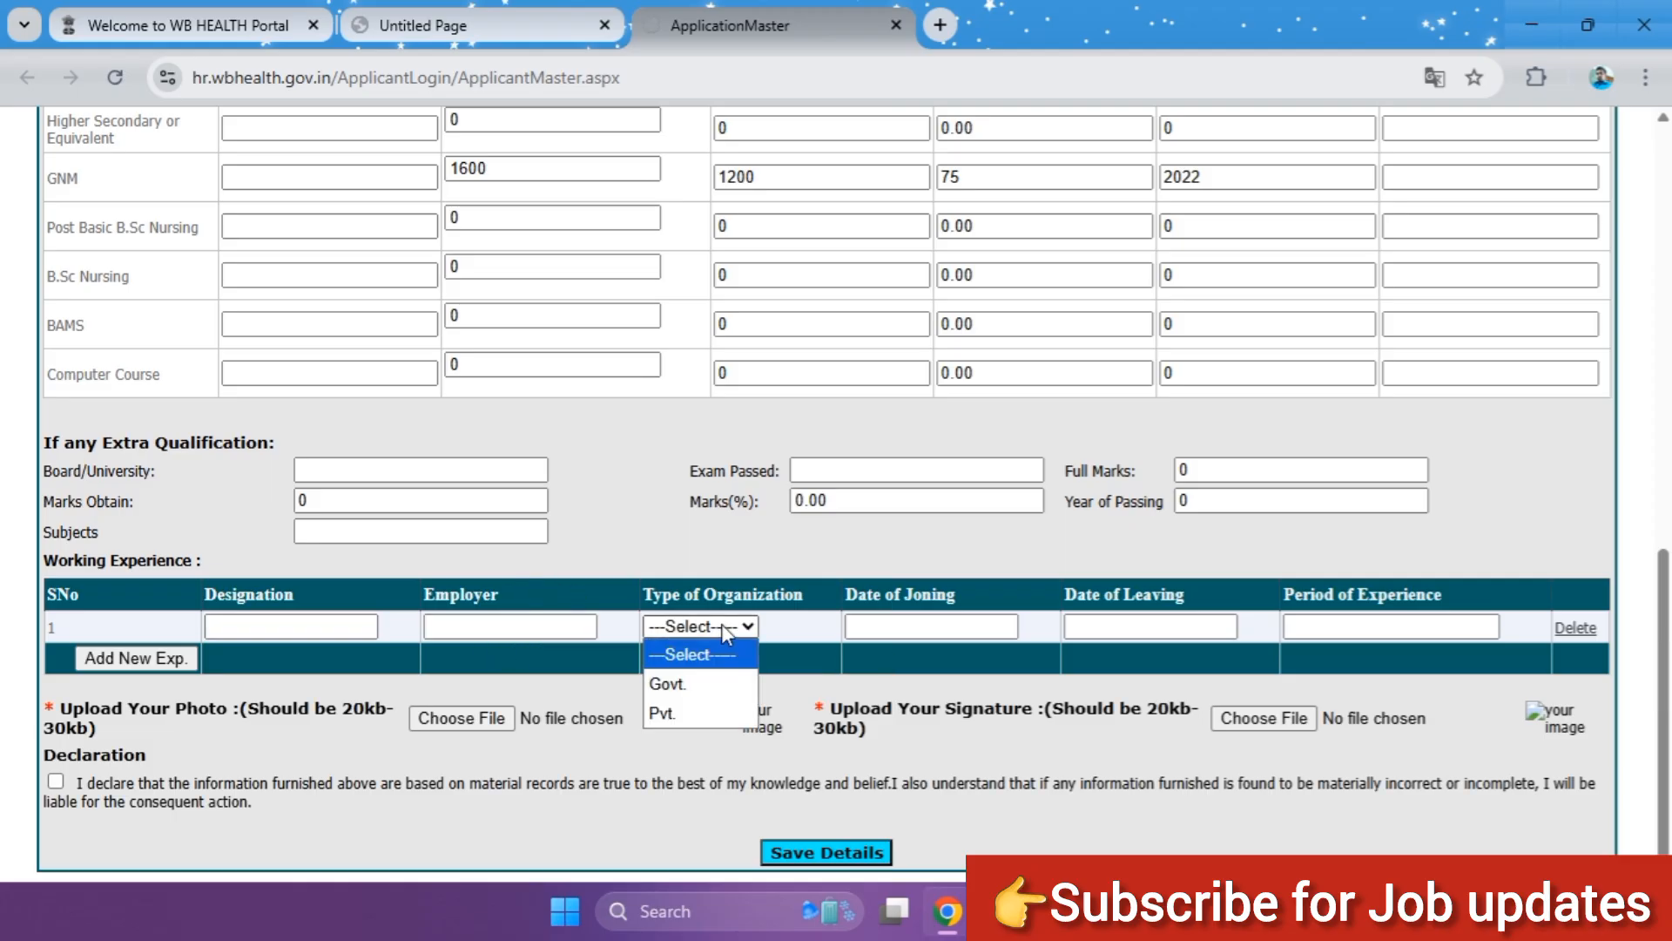
{"action": "left_click", "coordinate": [675, 716]}
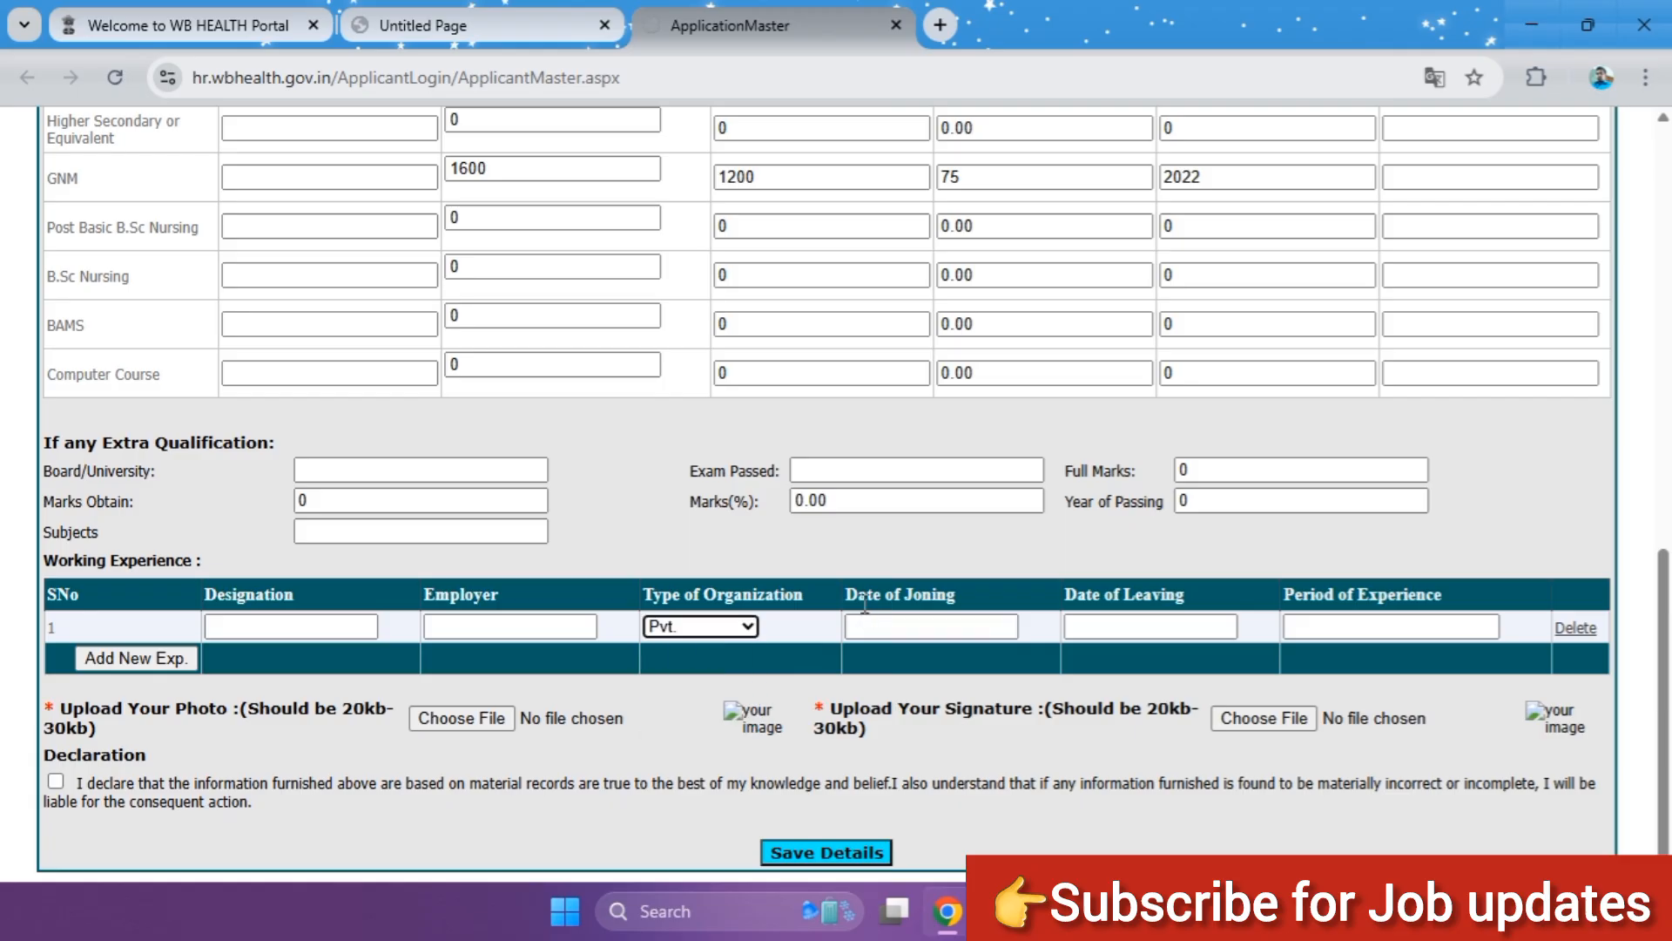
Step: Choose 3/26/2023 from the calendar as the date of joining in the first working experience row
{"action": "left_click", "coordinate": [933, 628]}
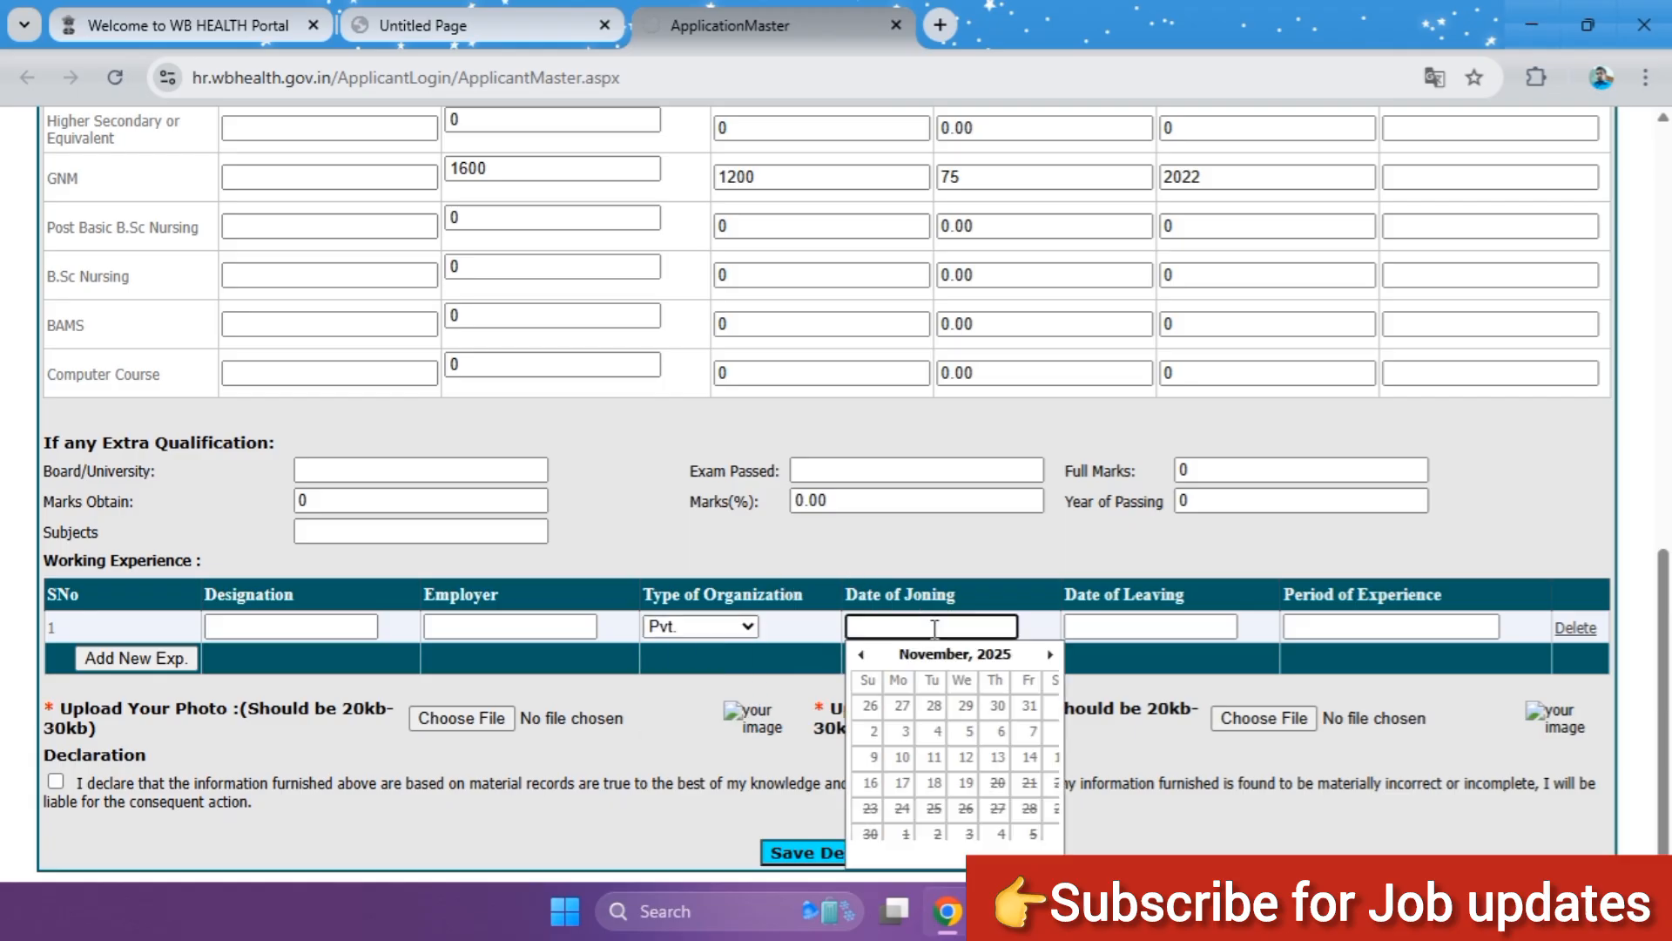
{"action": "left_click", "coordinate": [993, 655]}
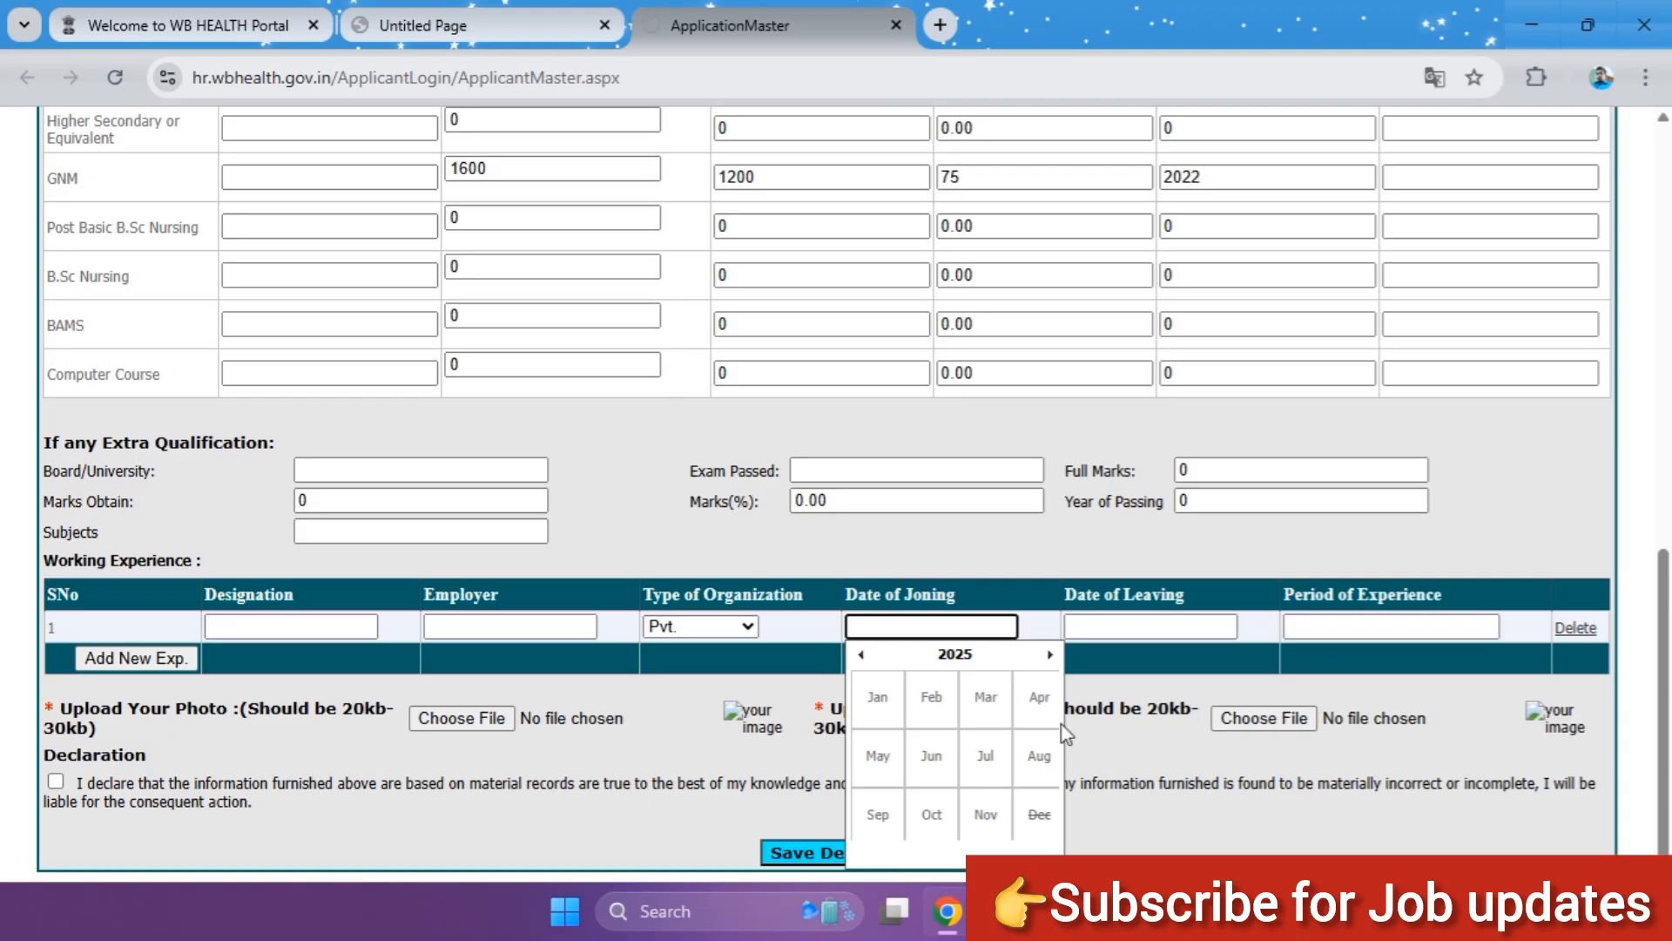
{"action": "left_click", "coordinate": [1034, 710]}
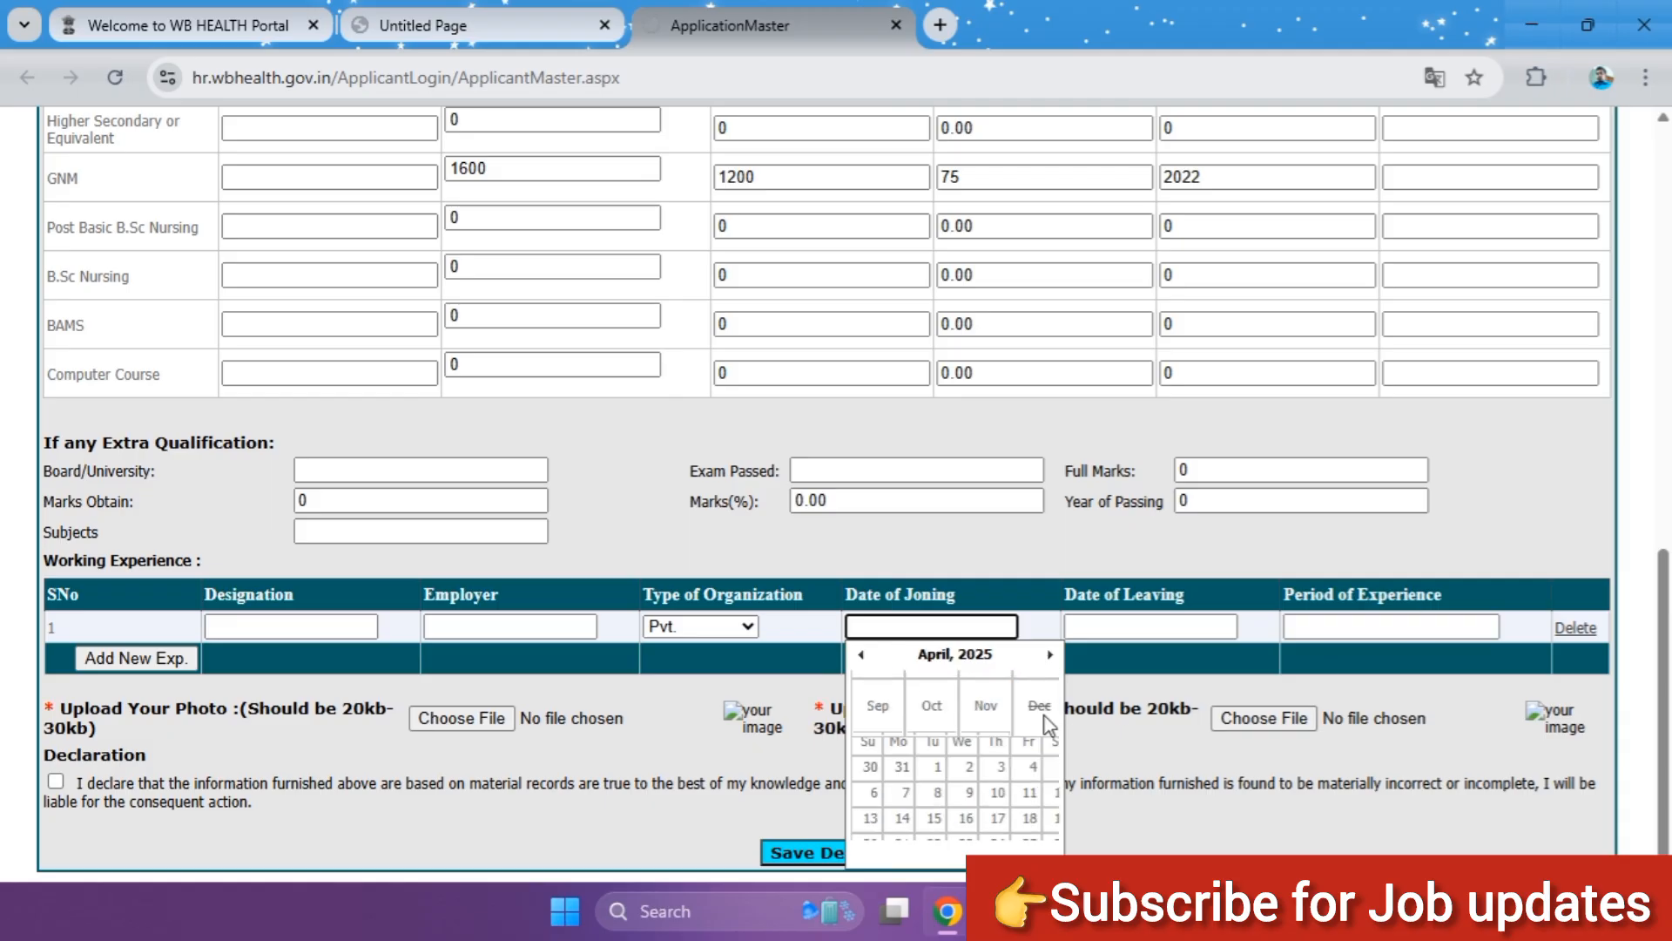
{"action": "left_click", "coordinate": [958, 662]}
{"action": "left_click", "coordinate": [956, 662]}
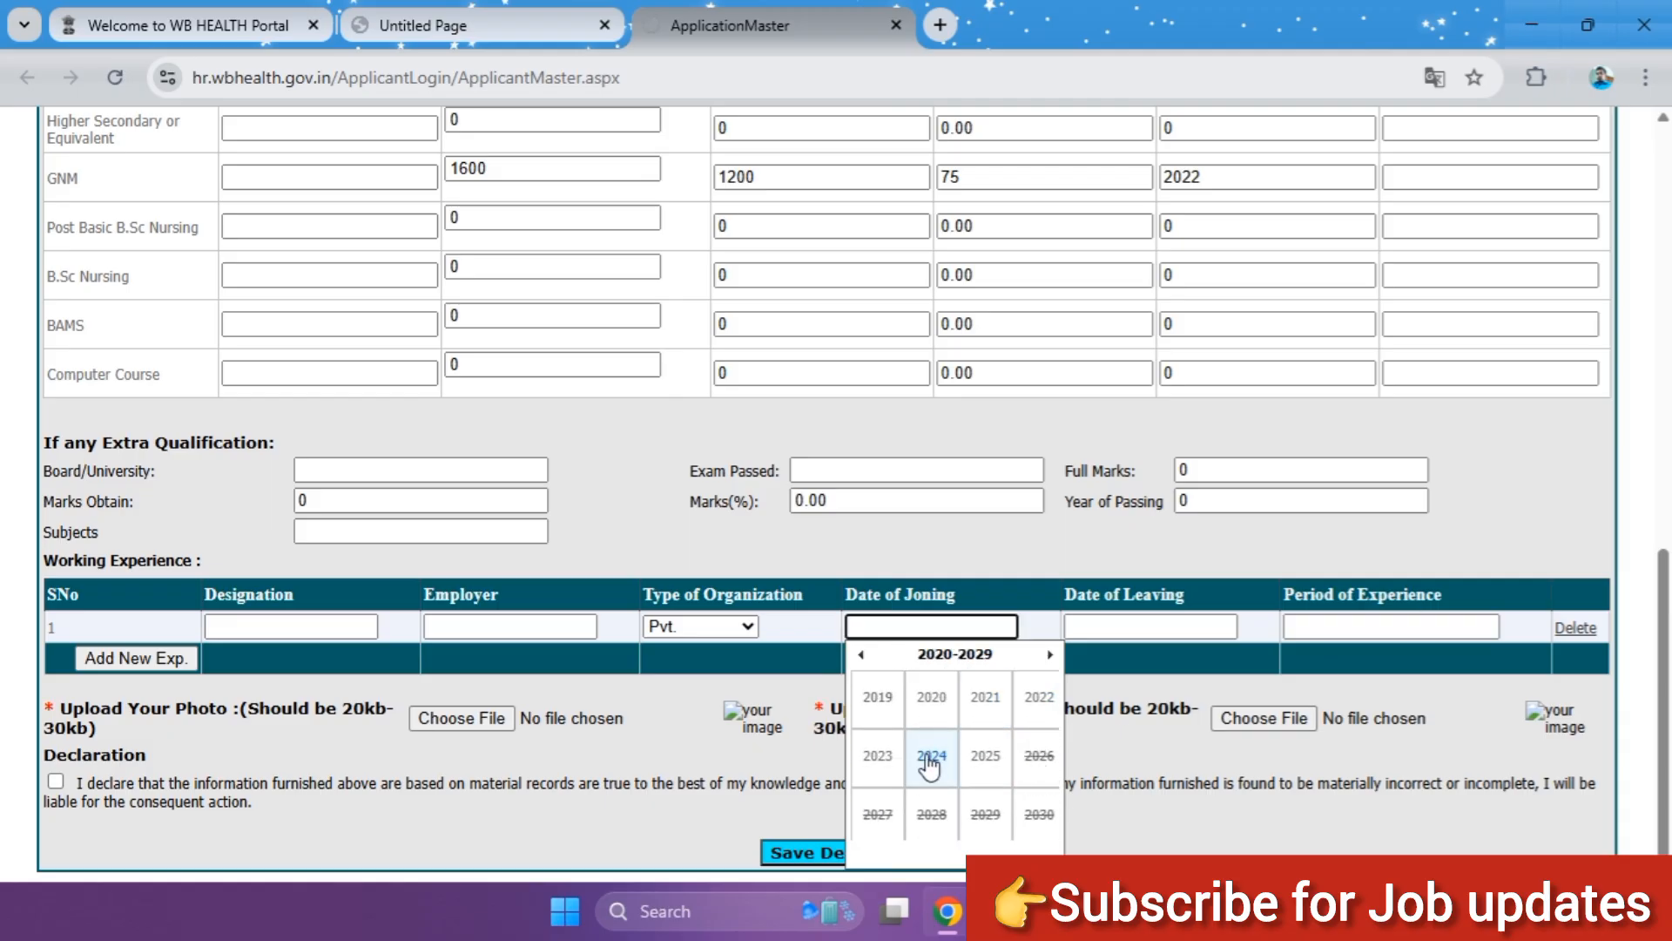
{"action": "left_click", "coordinate": [889, 764]}
{"action": "left_click", "coordinate": [1037, 696]}
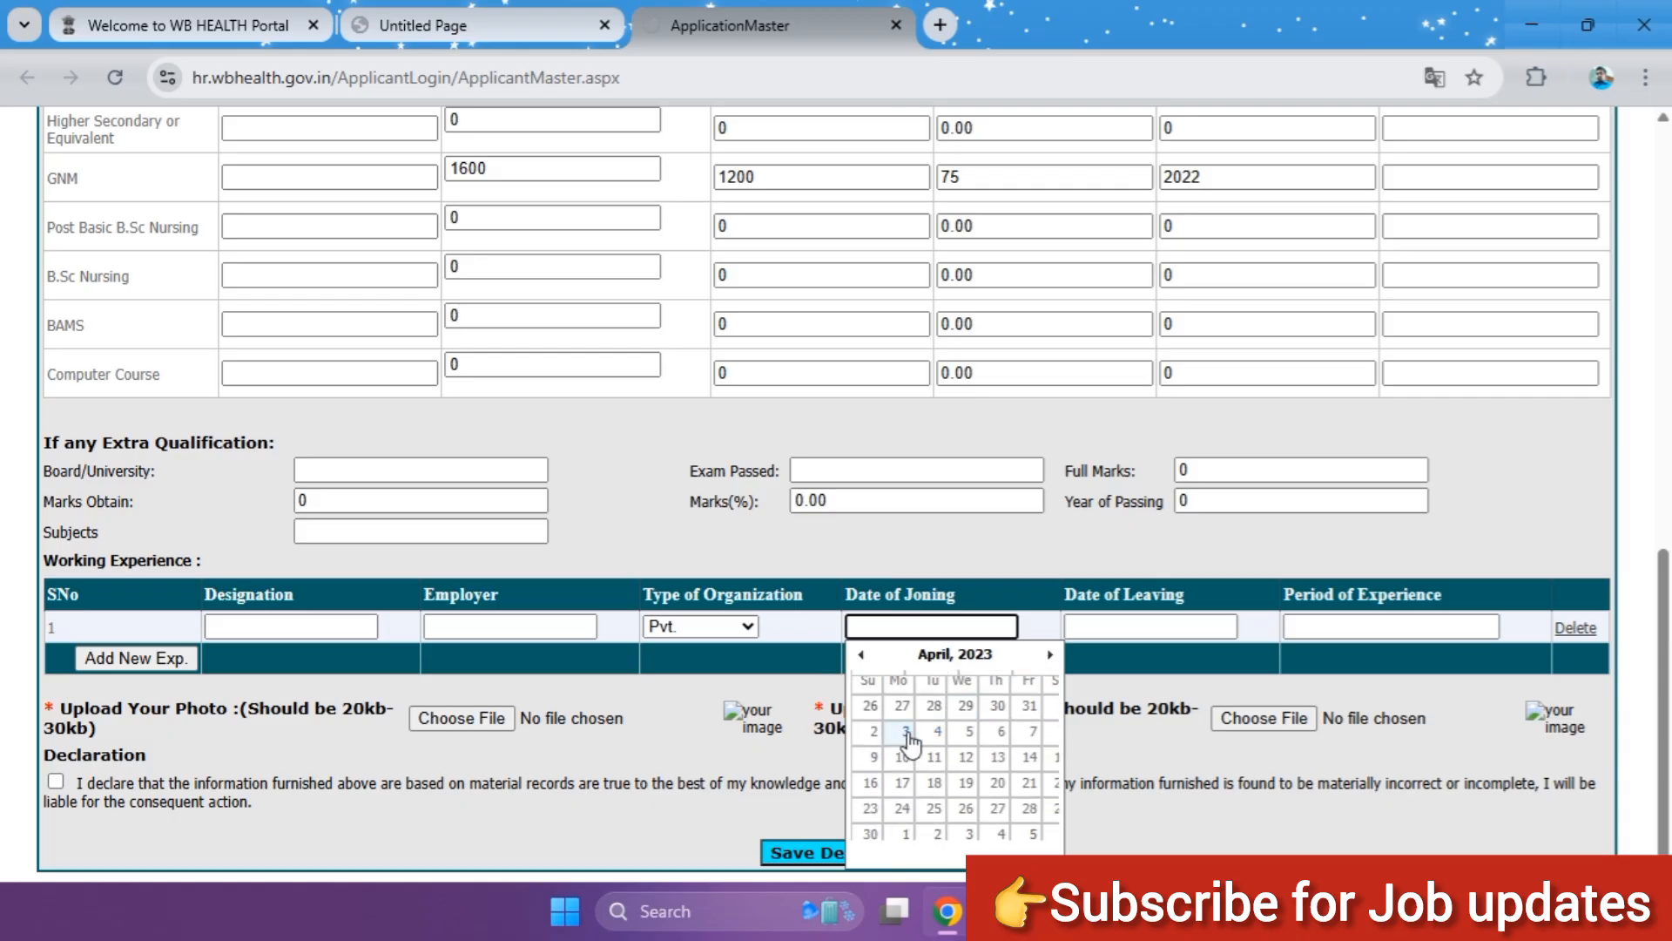
{"action": "left_click", "coordinate": [882, 711]}
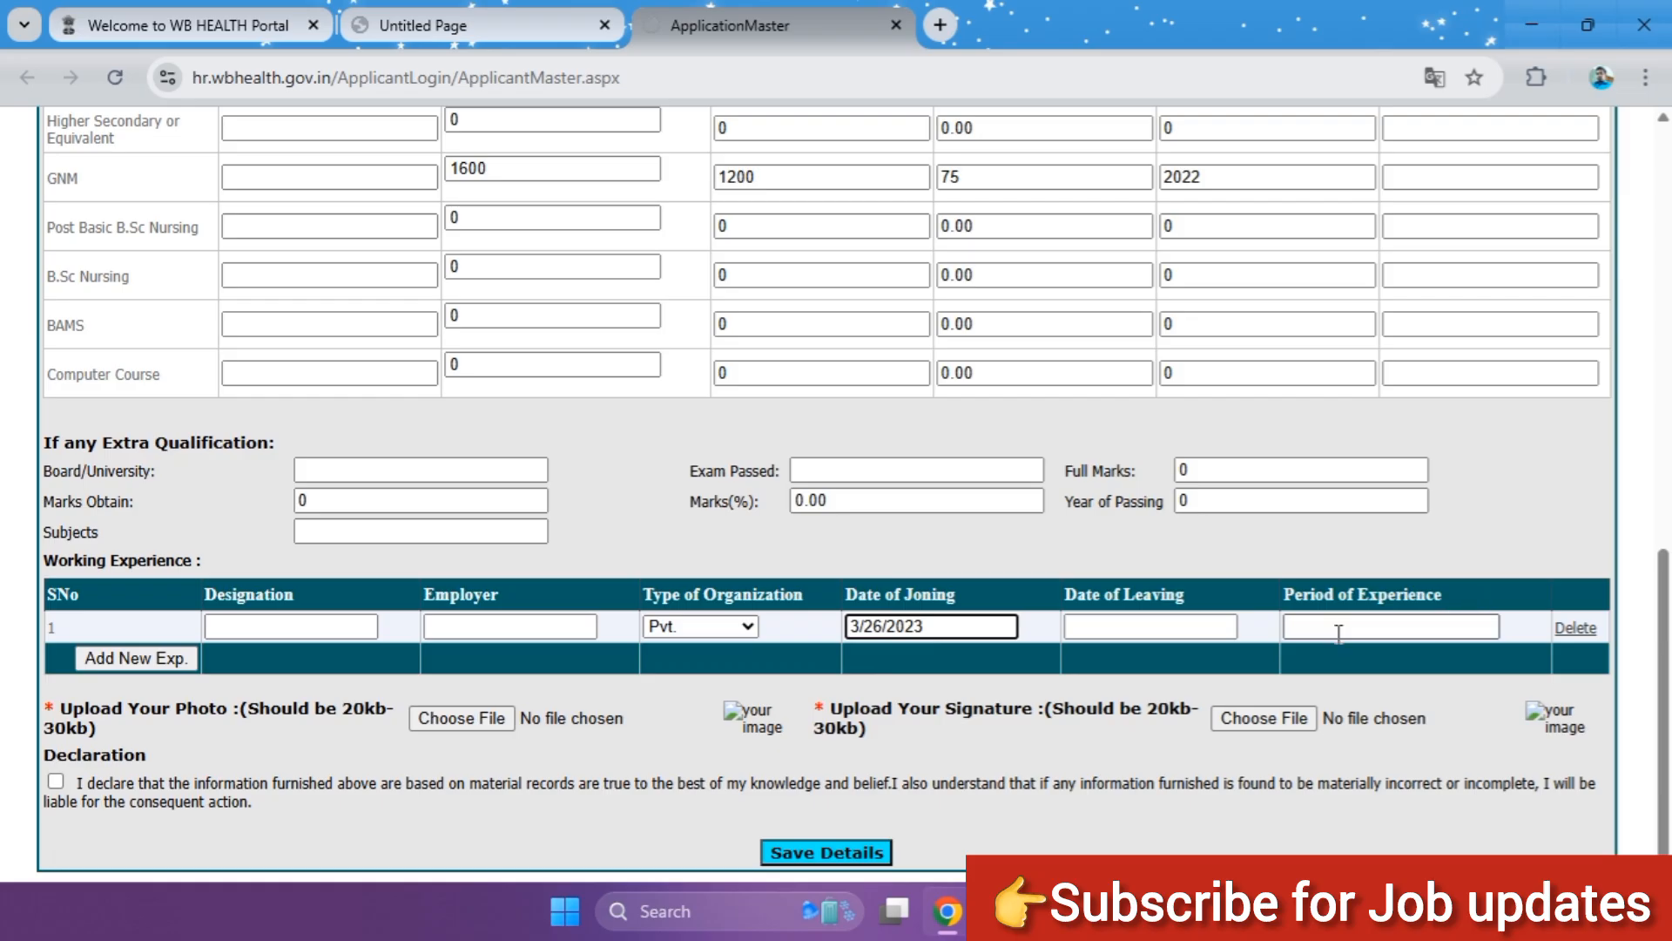
Step: Set the date of leaving to 4/1/2025 in the first working experience row and try to add another experience entry
{"action": "left_click", "coordinate": [1113, 625]}
{"action": "left_click", "coordinate": [1174, 660]}
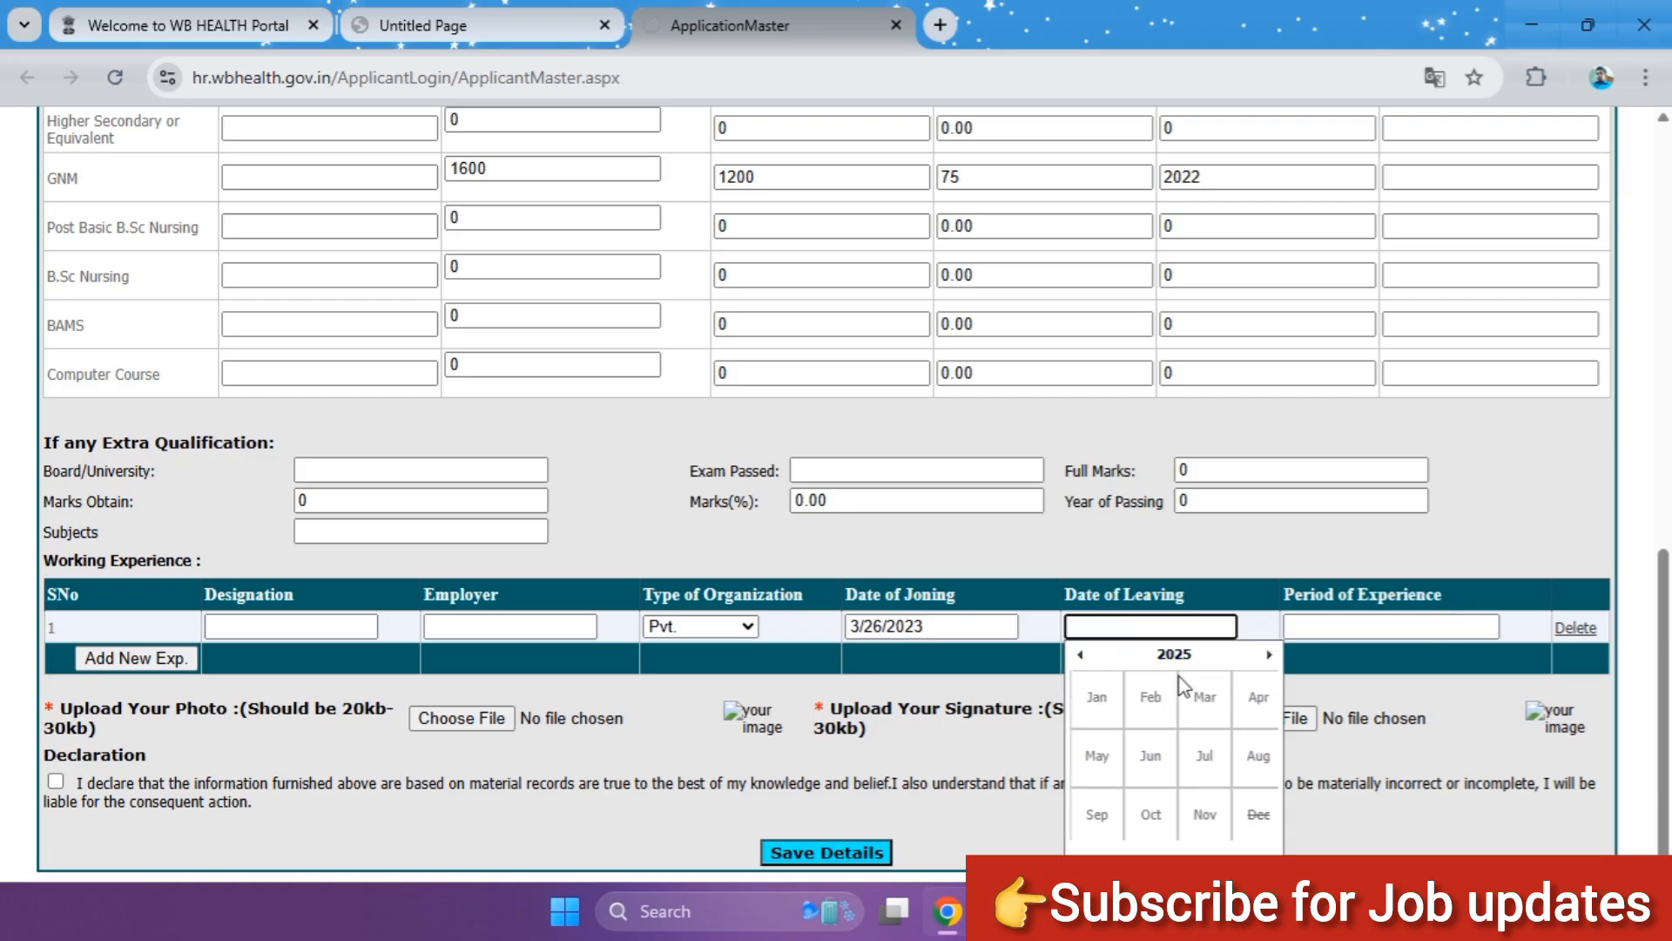
{"action": "left_click", "coordinate": [1243, 697]}
{"action": "left_click", "coordinate": [1117, 711]}
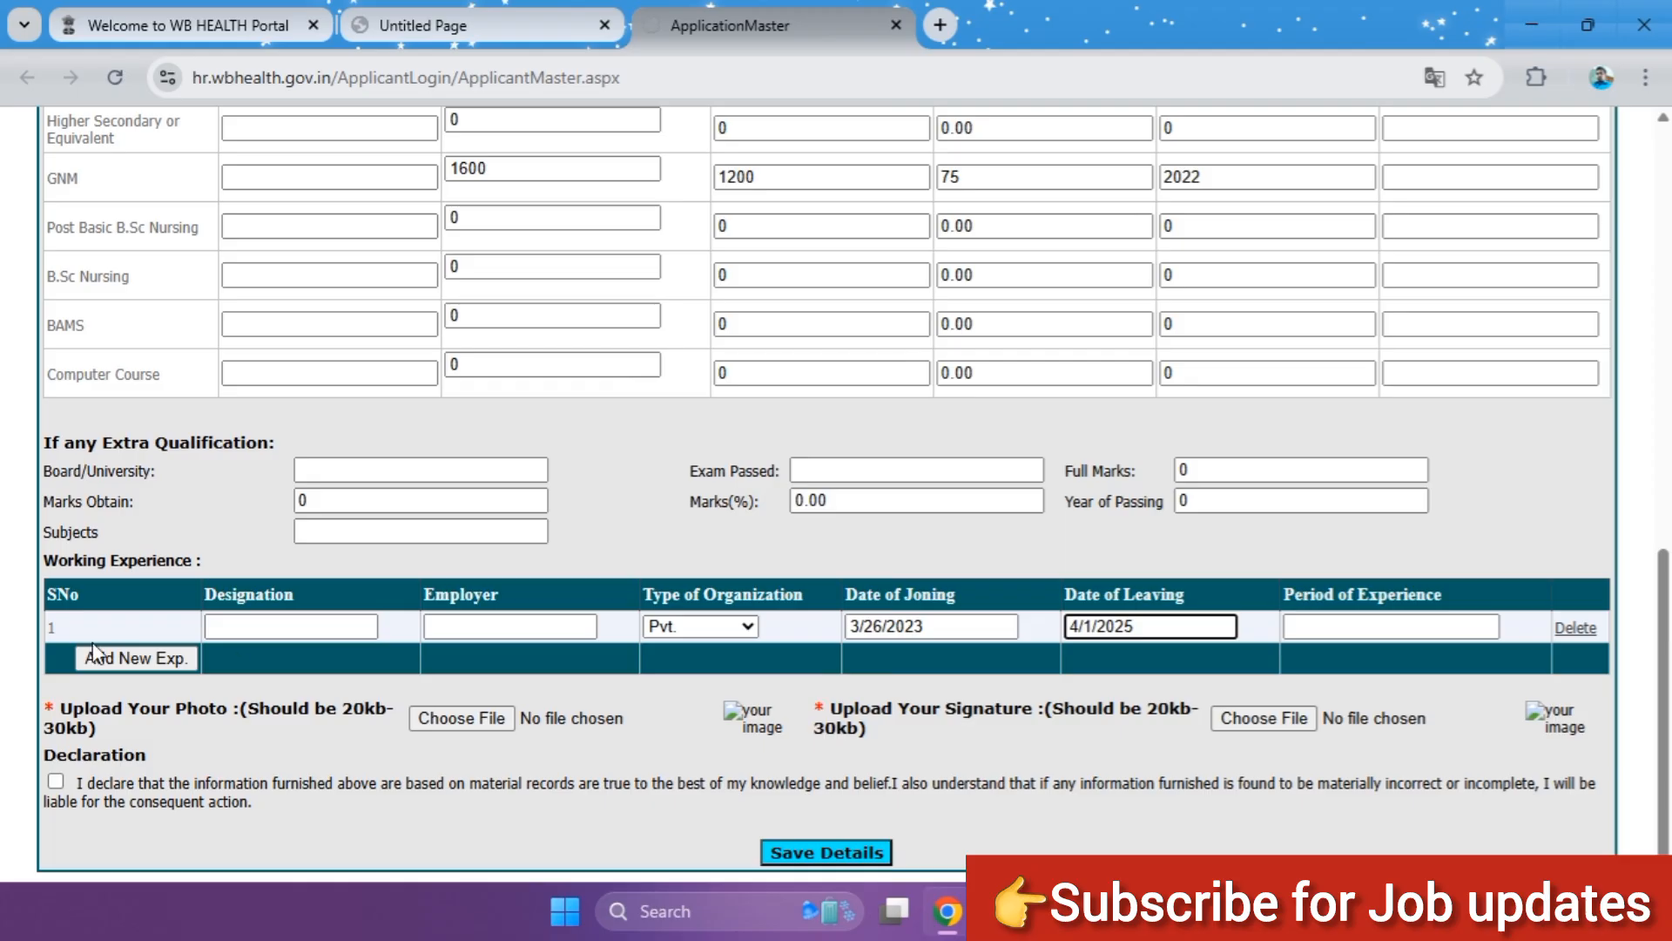
{"action": "left_click", "coordinate": [116, 660]}
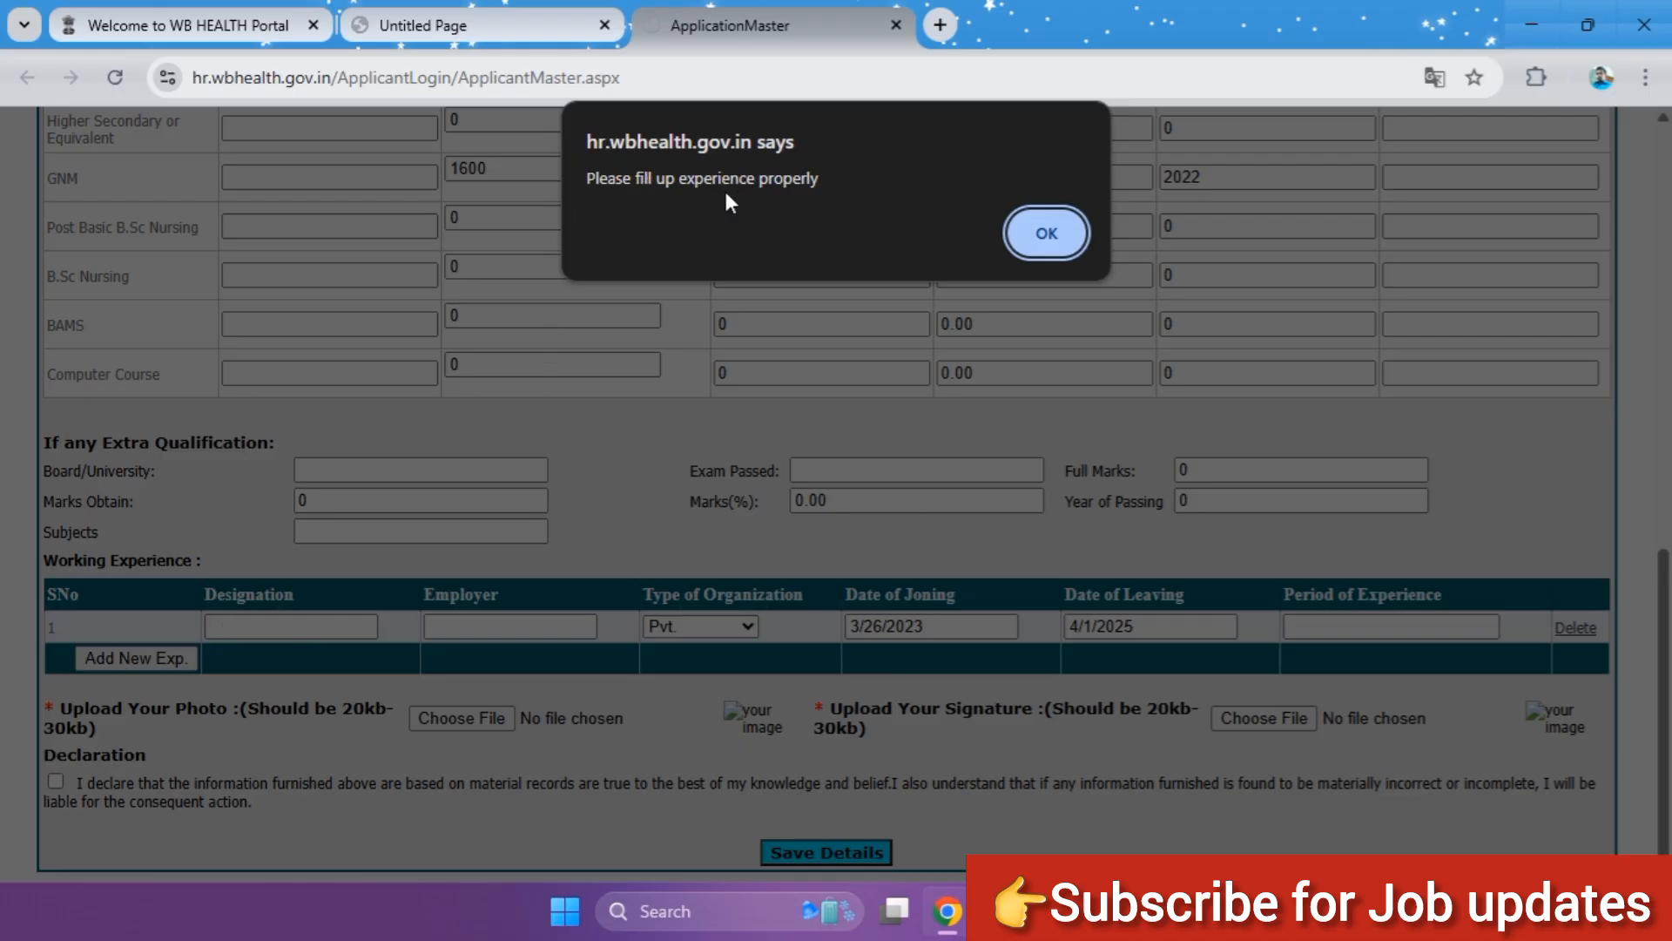
{"action": "left_click", "coordinate": [1076, 237]}
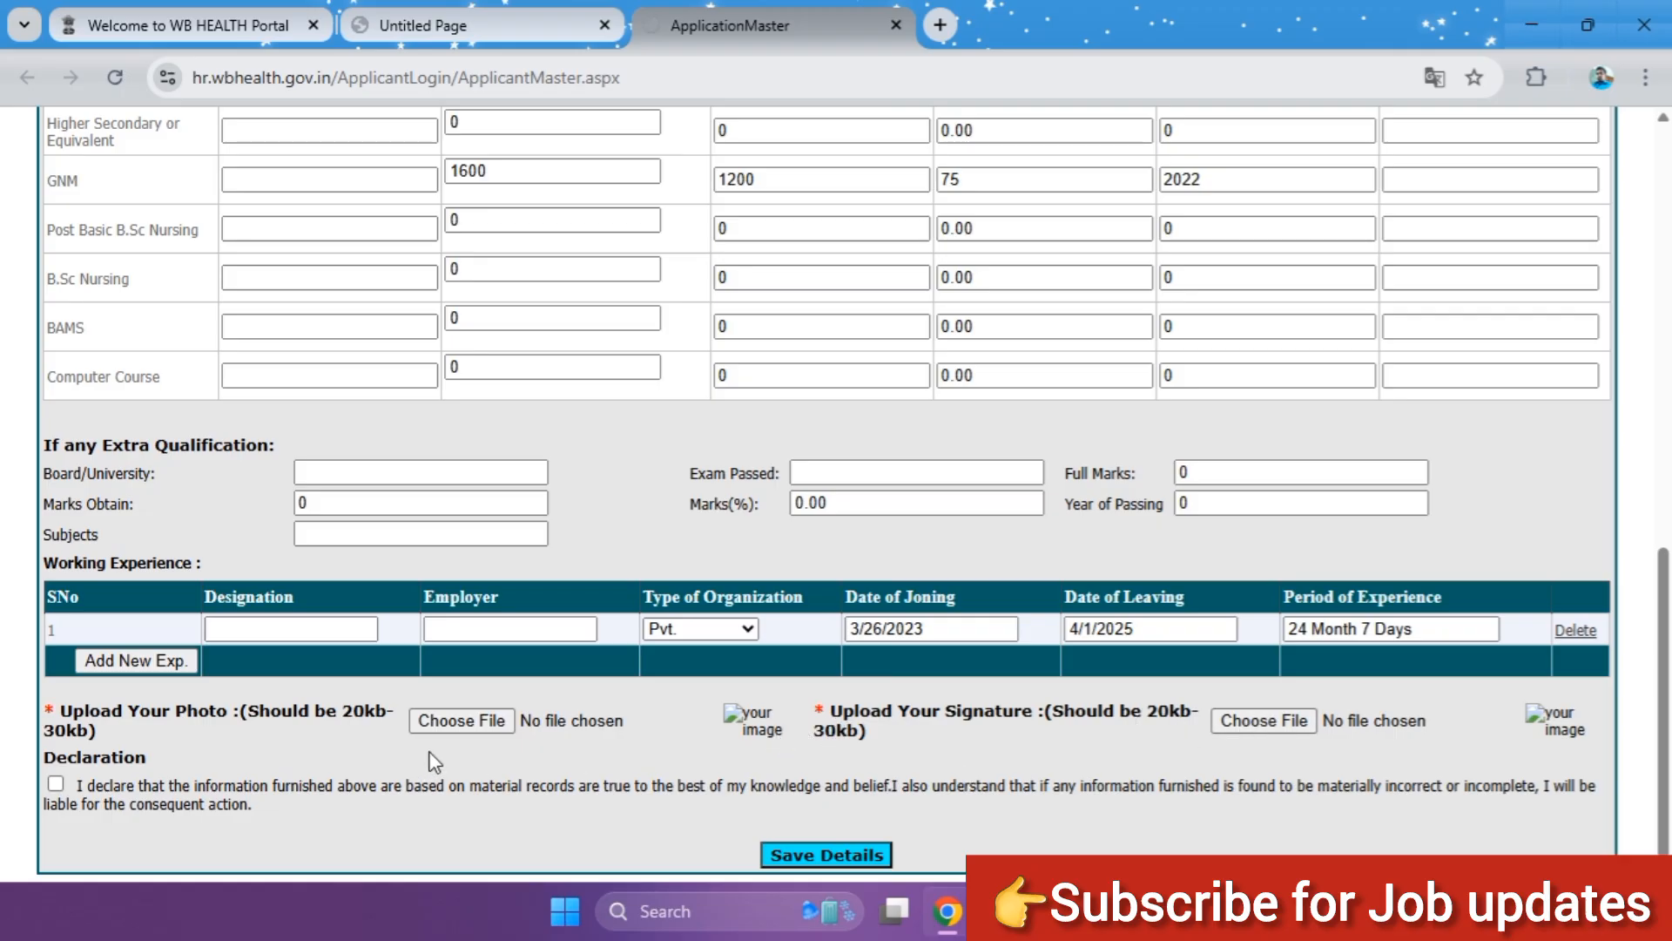
{"action": "scroll", "coordinate": [431, 751], "scroll_direction": "down", "scroll_amount": 1}
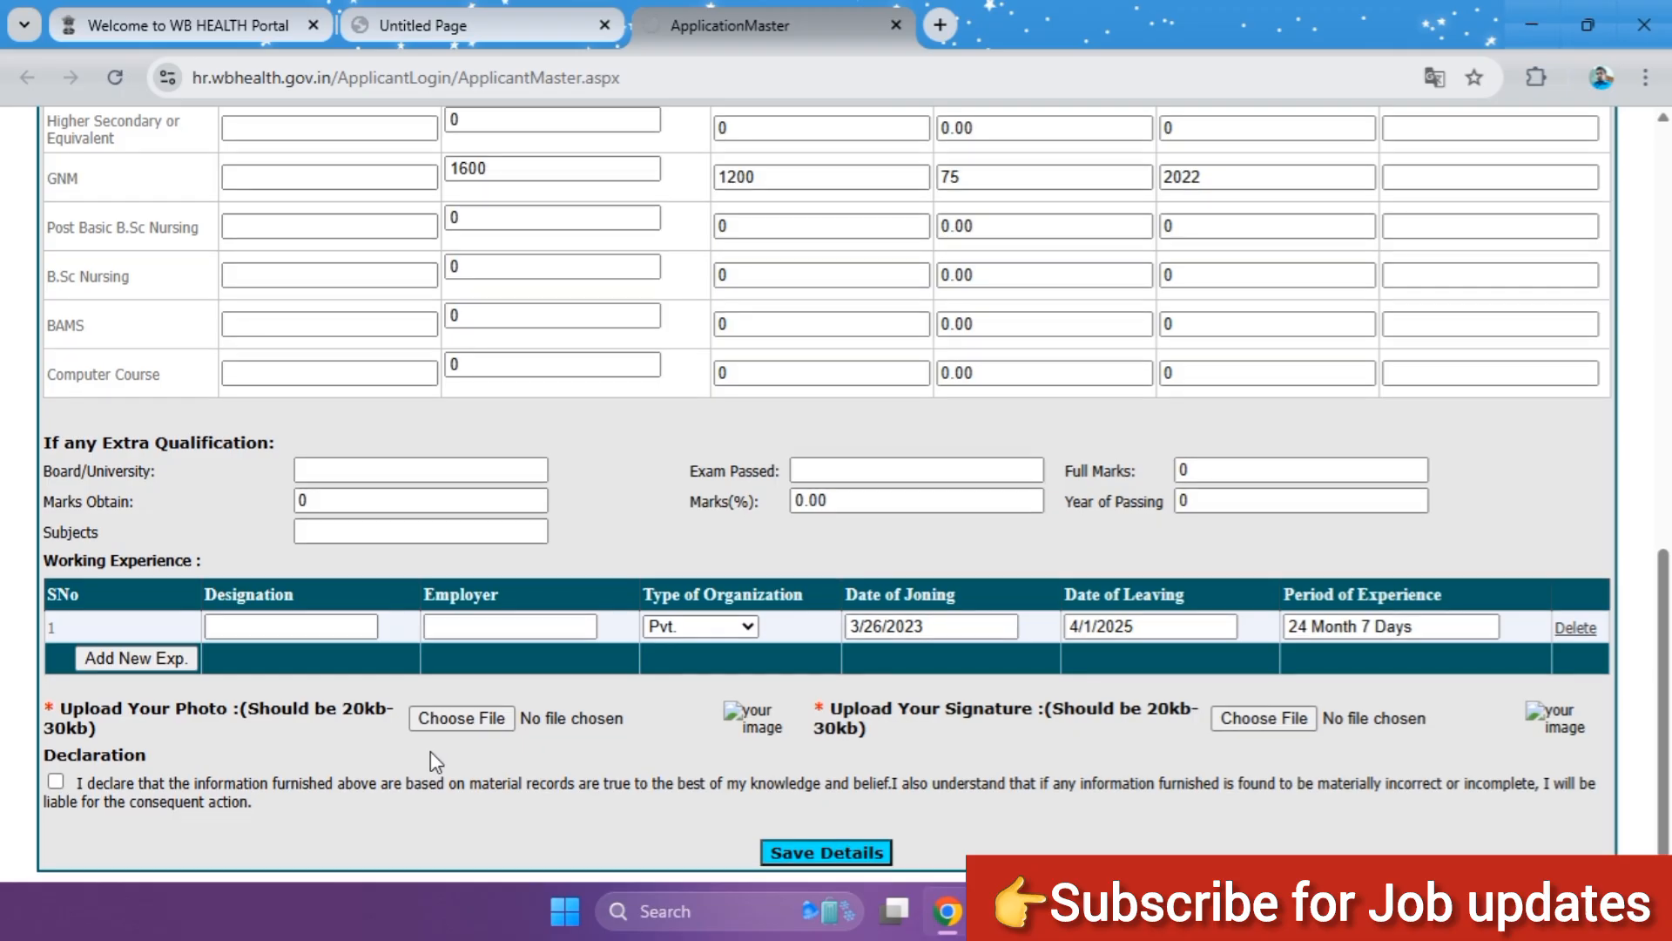
{"action": "scroll", "coordinate": [880, 609], "scroll_direction": "up", "scroll_amount": 5}
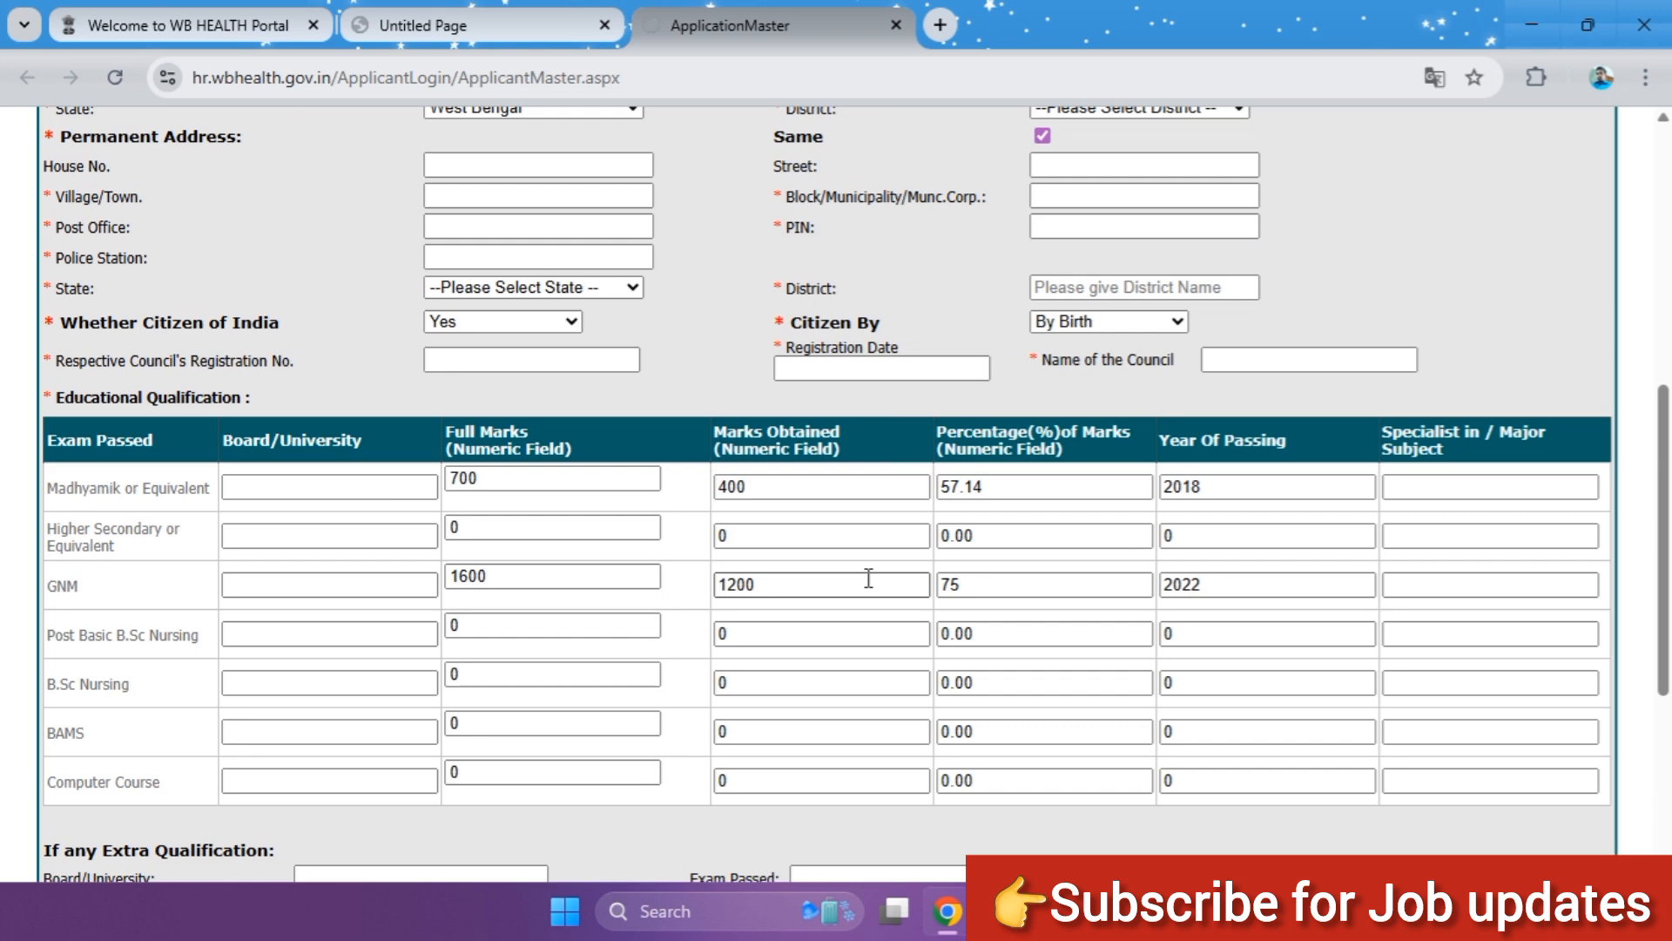
{"action": "scroll", "coordinate": [828, 688], "scroll_direction": "down", "scroll_amount": 3}
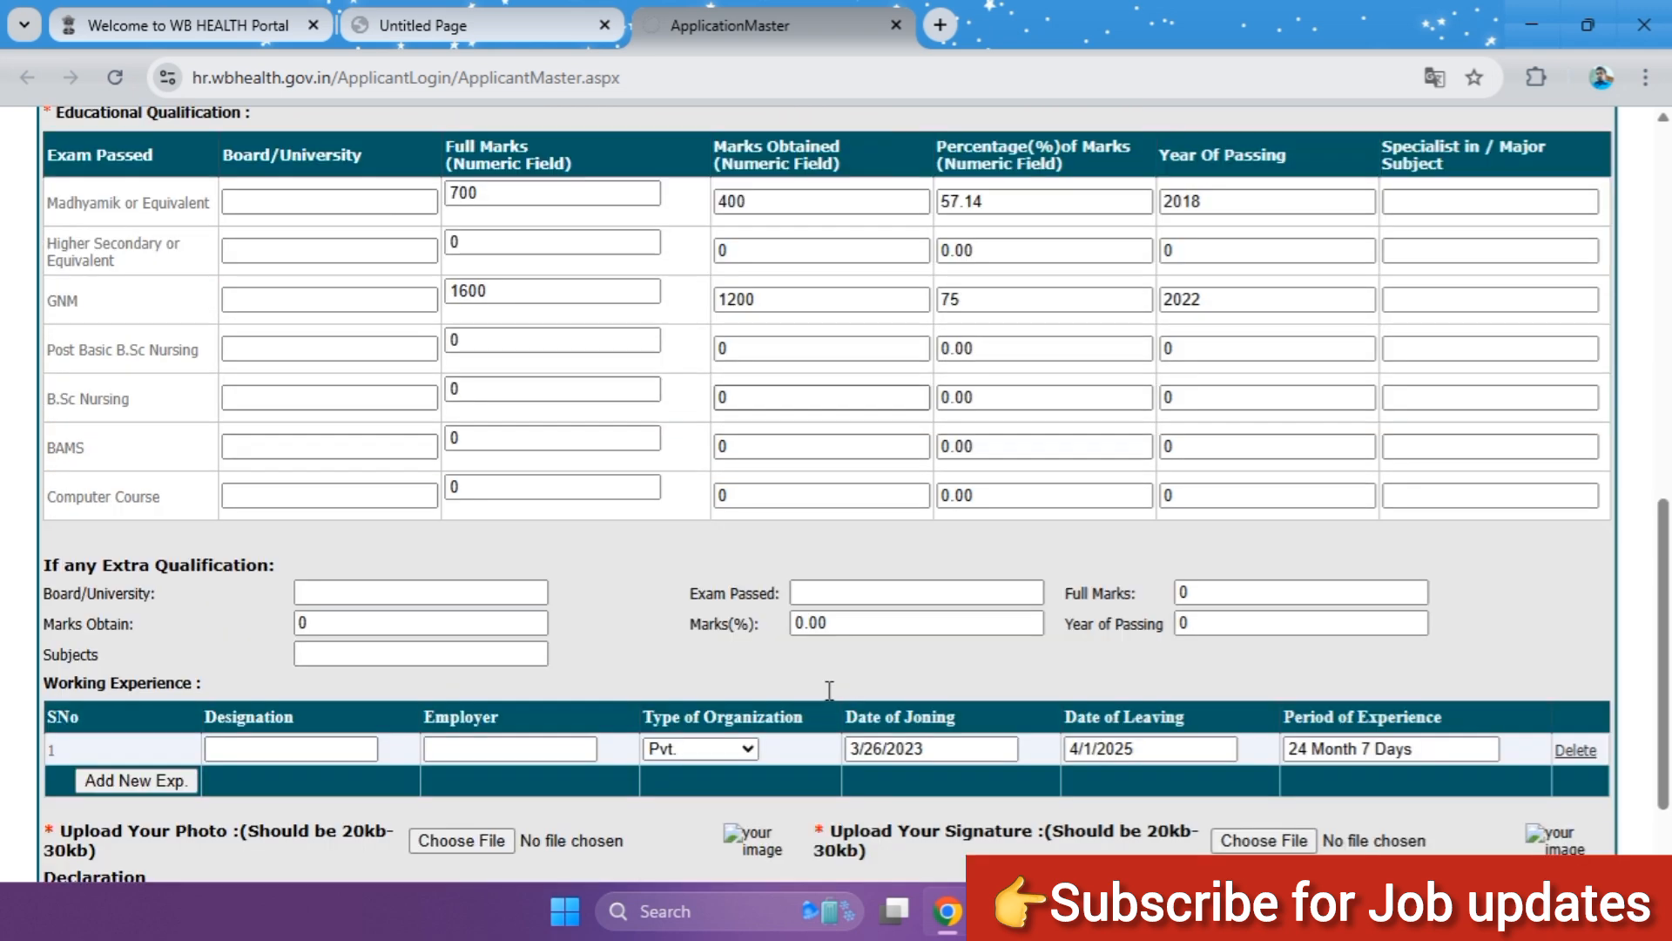
{"action": "scroll", "coordinate": [827, 688], "scroll_direction": "down", "scroll_amount": 1}
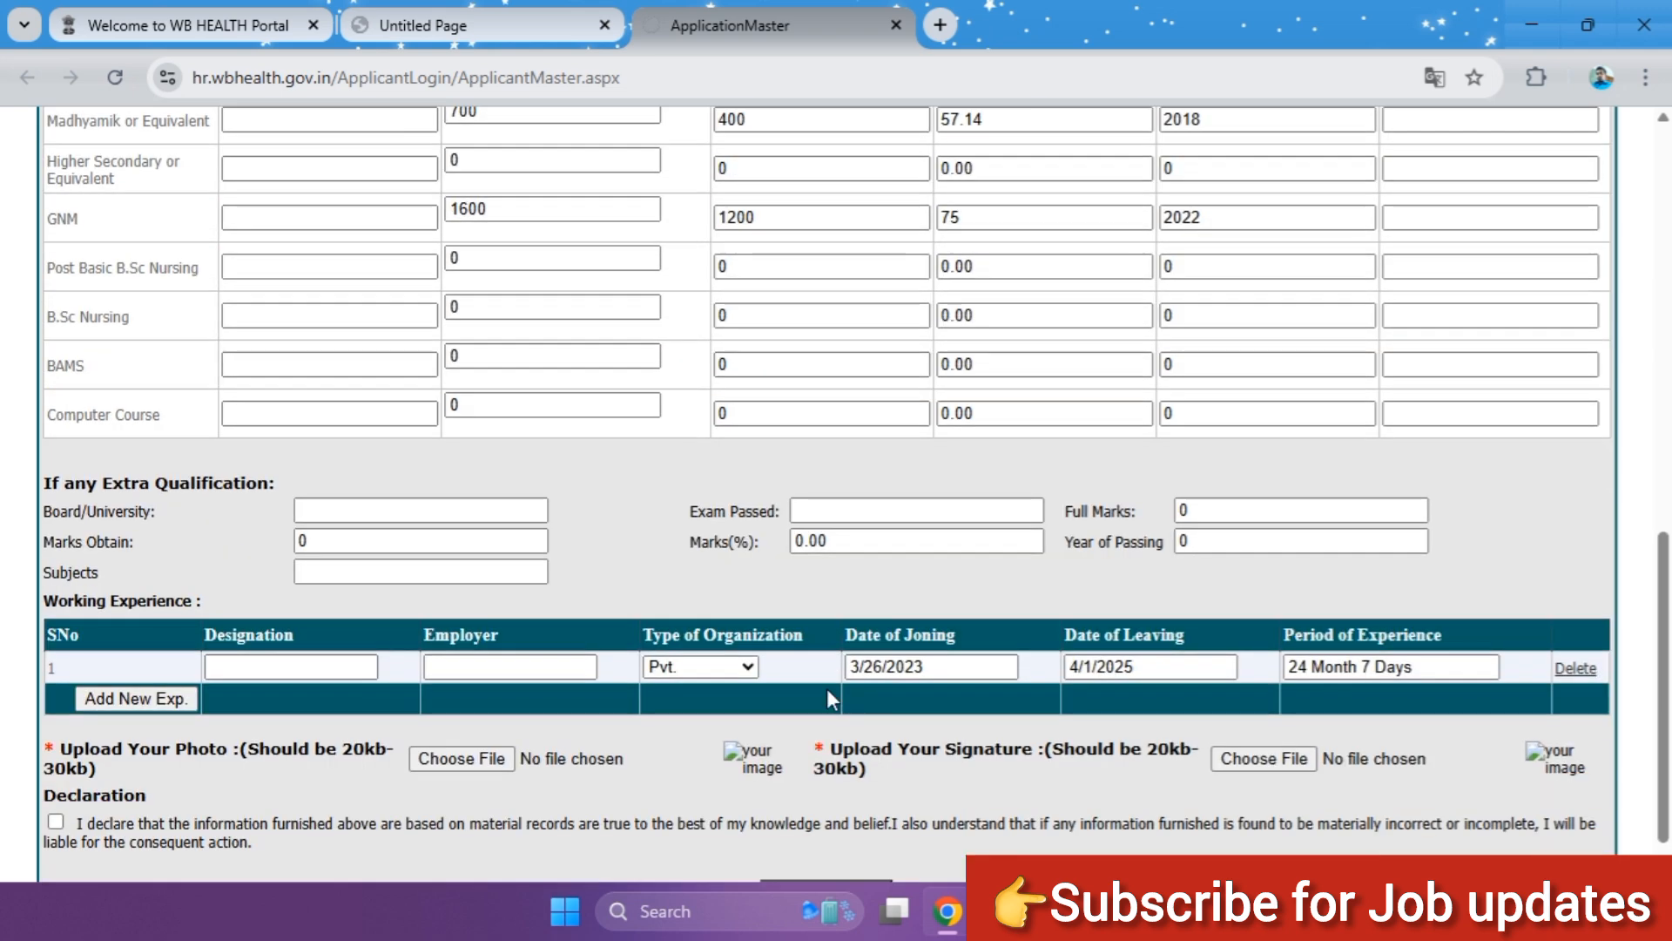